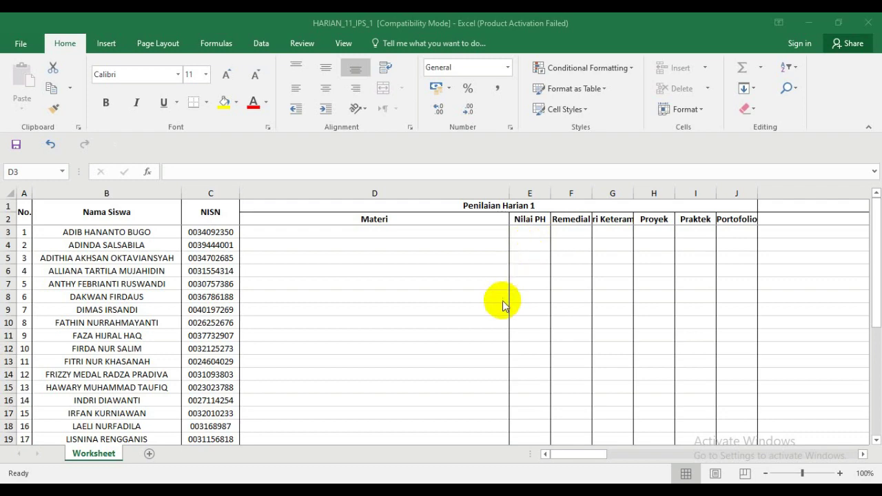
- Switch between the HARIAN_11_IPS_1 and Nilai LM BIOLOGI workbooks, then bring the ARD folder window forward
left_click(876, 286)
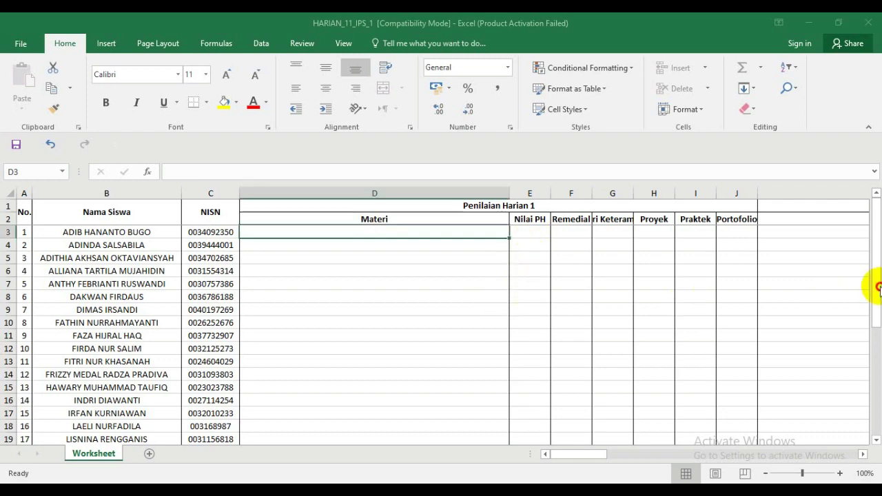
left_click_drag(877, 336, 875, 276)
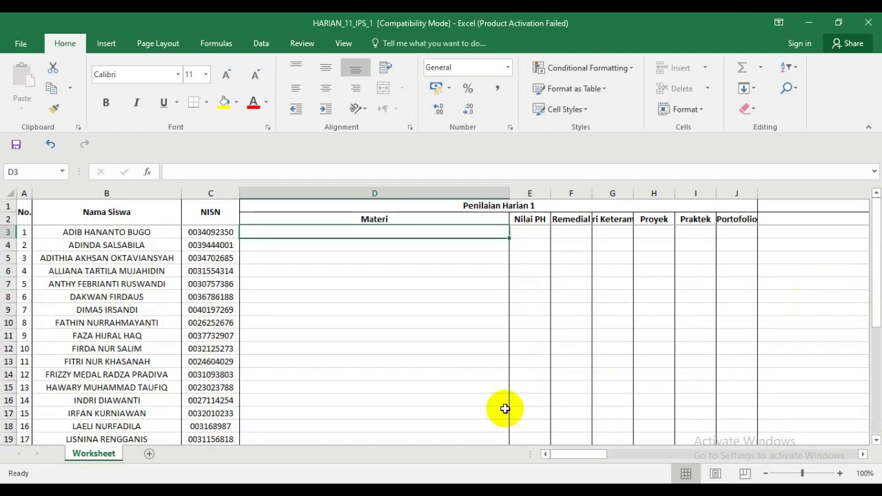
mouse_move(270, 491)
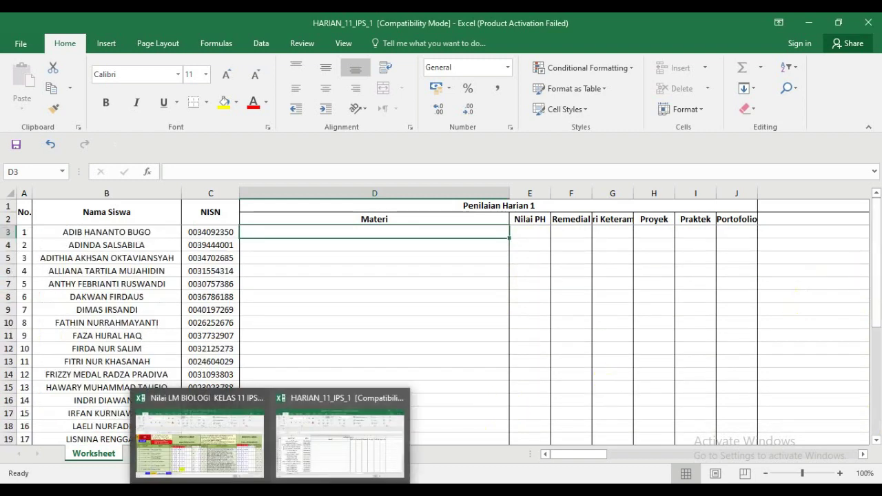
left_click(247, 470)
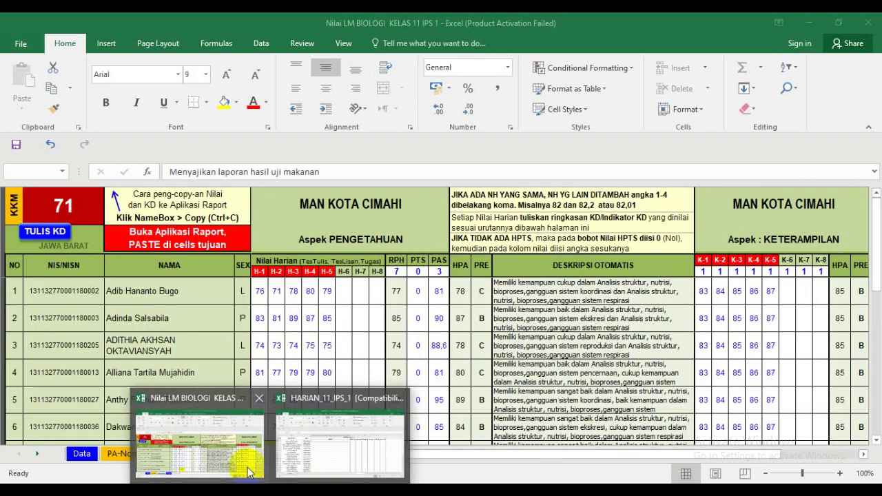
left_click(340, 441)
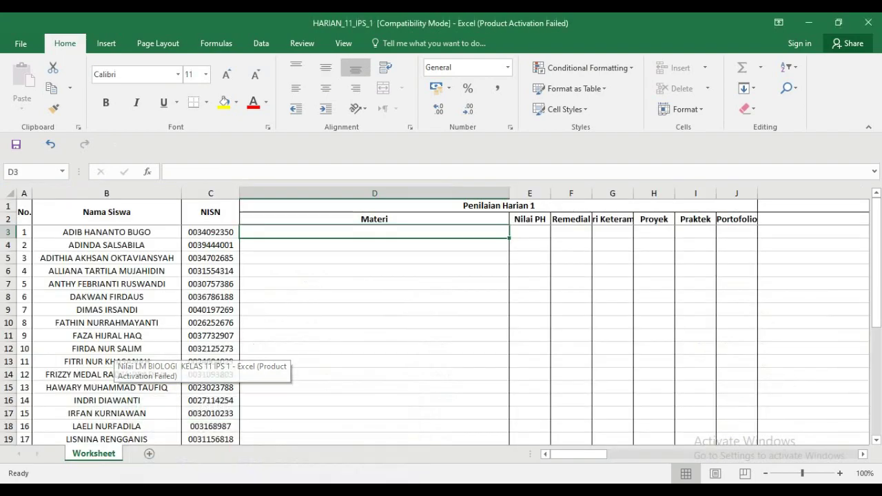
left_click(228, 491)
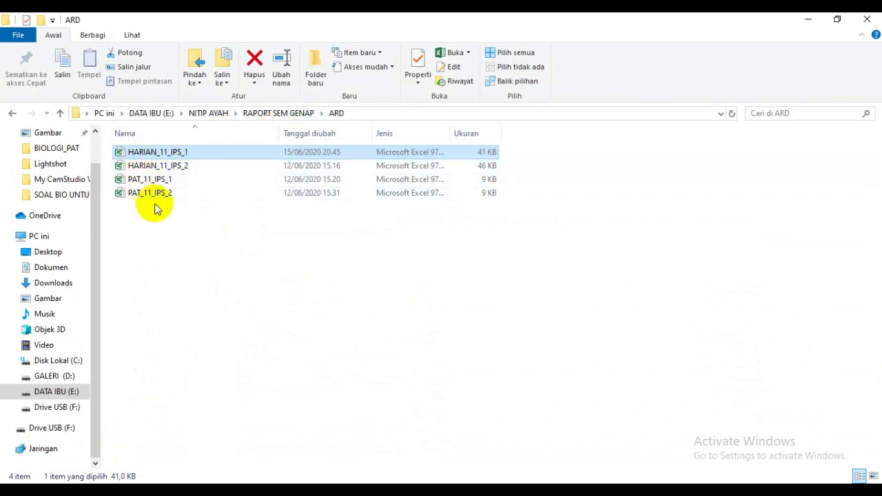
- Open Nilai LM BIOLOGI KELAS 11 IPS 1 from the RAPORT SEM GENAP folder
left_click(256, 114)
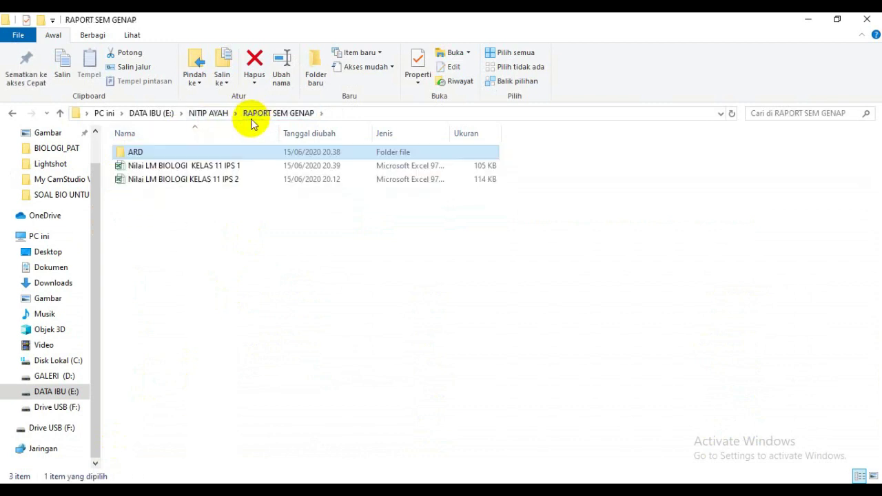
left_click(214, 170)
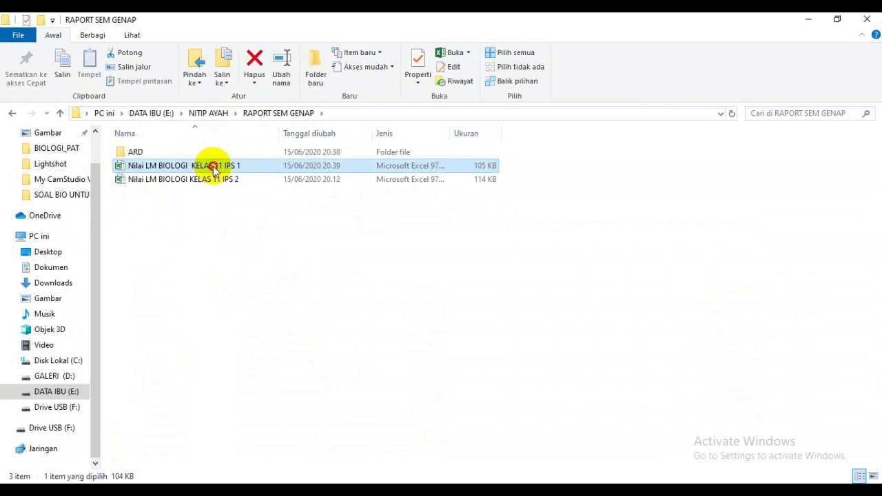
double_click(216, 169)
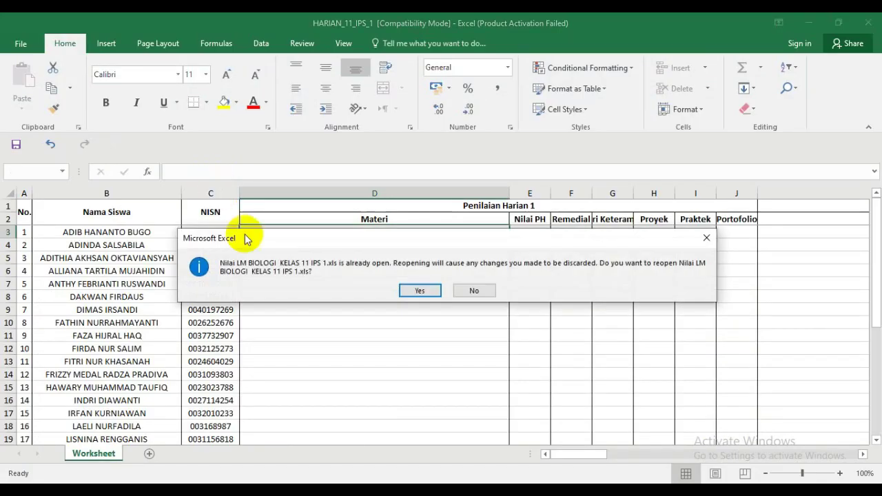
- Reopen Nilai LM BIOLOGI KELAS 11 IPS 1 past the format warning and scroll to the top-left scores
left_click(413, 293)
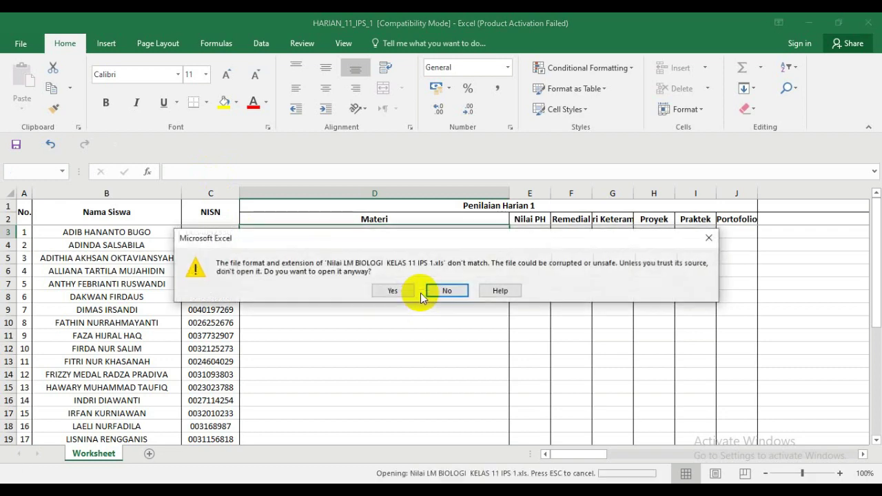
left_click(400, 295)
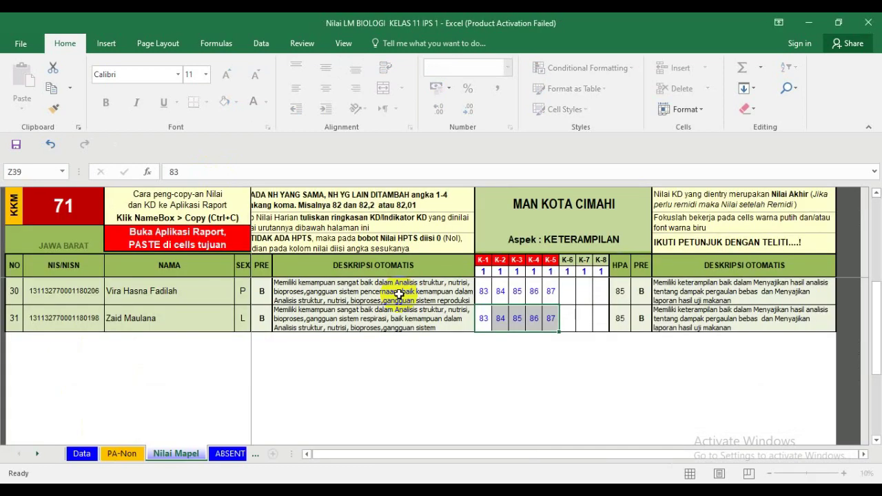
left_click_drag(873, 359, 877, 209)
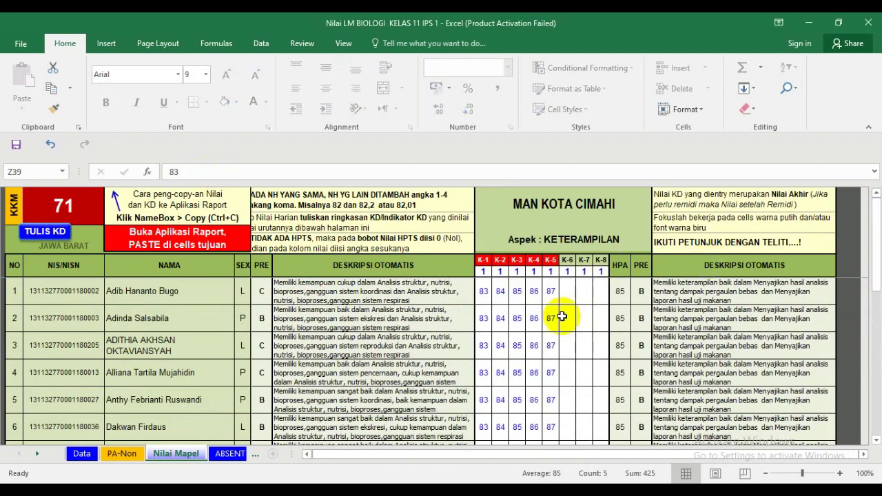
left_click(308, 455)
left_click_drag(308, 455, 308, 455)
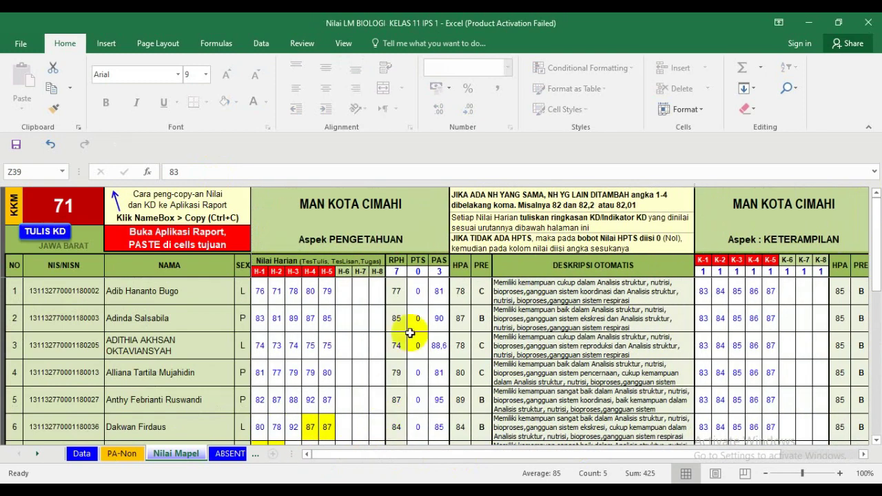
left_click(400, 272)
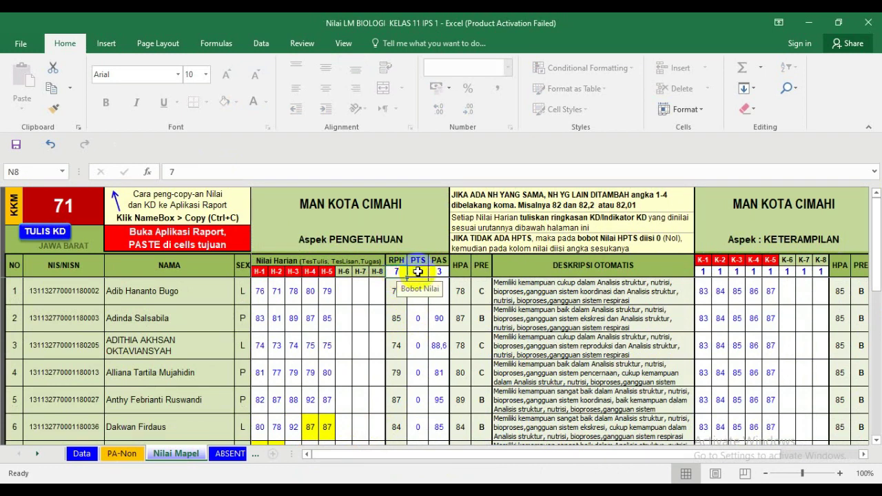
left_click(439, 272)
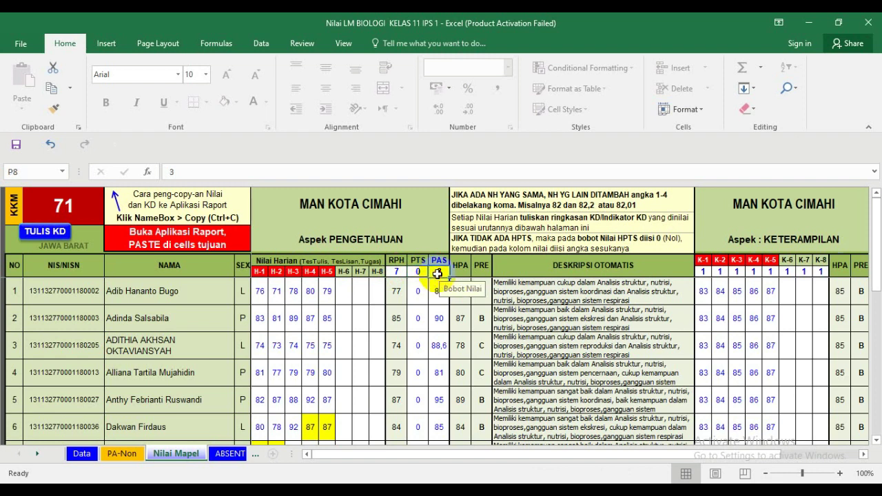
left_click(397, 273)
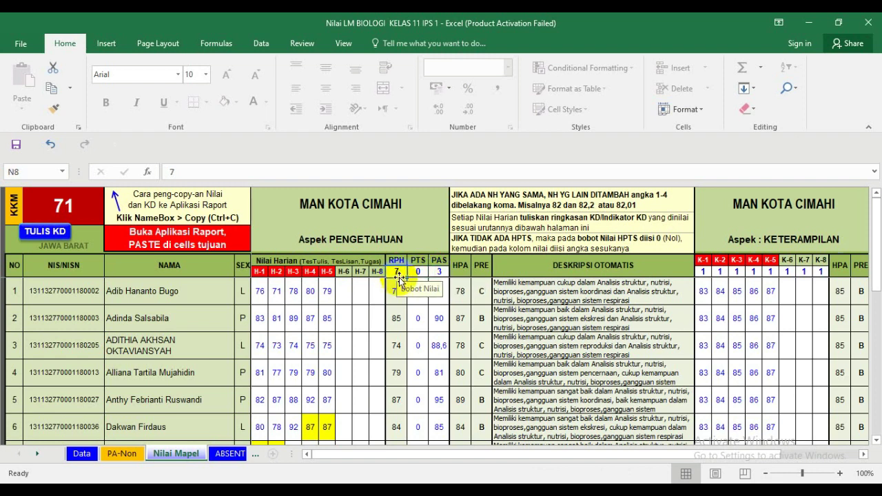
left_click(418, 272)
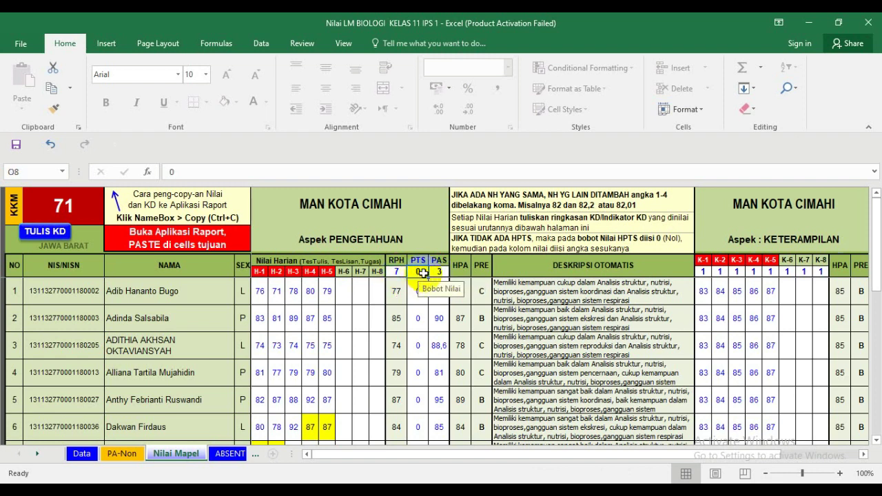
left_click(437, 273)
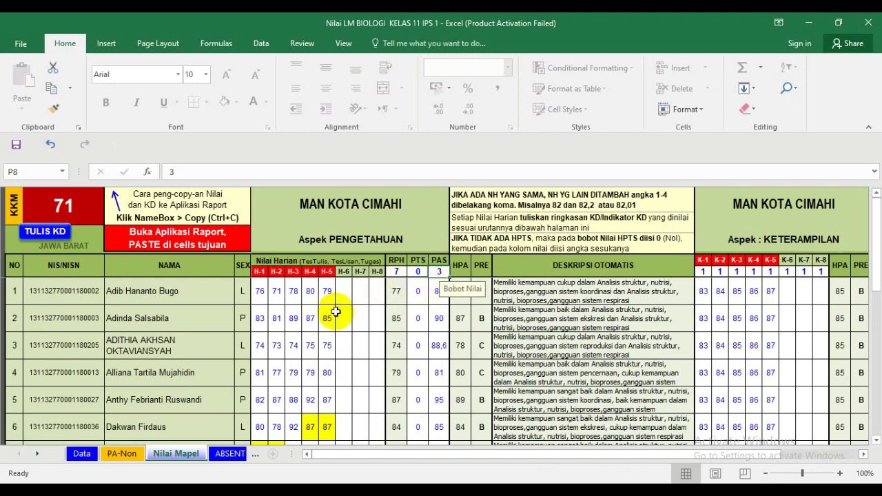
left_click(261, 294)
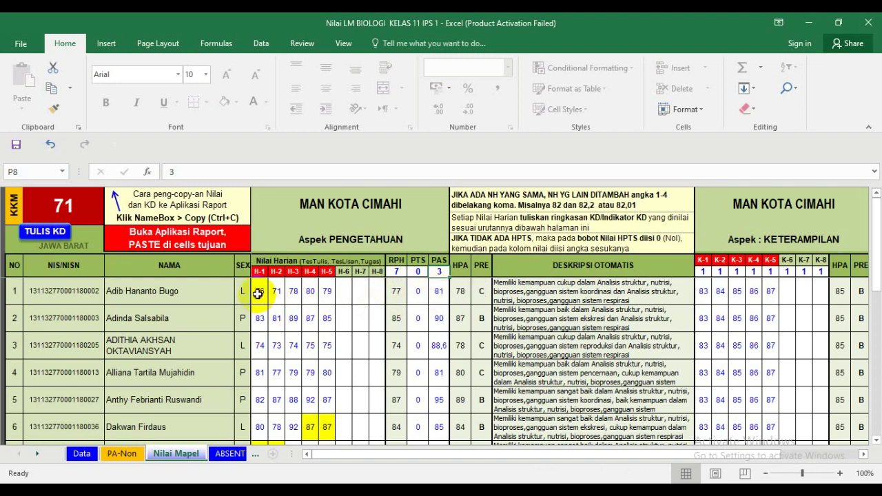
left_click(288, 293)
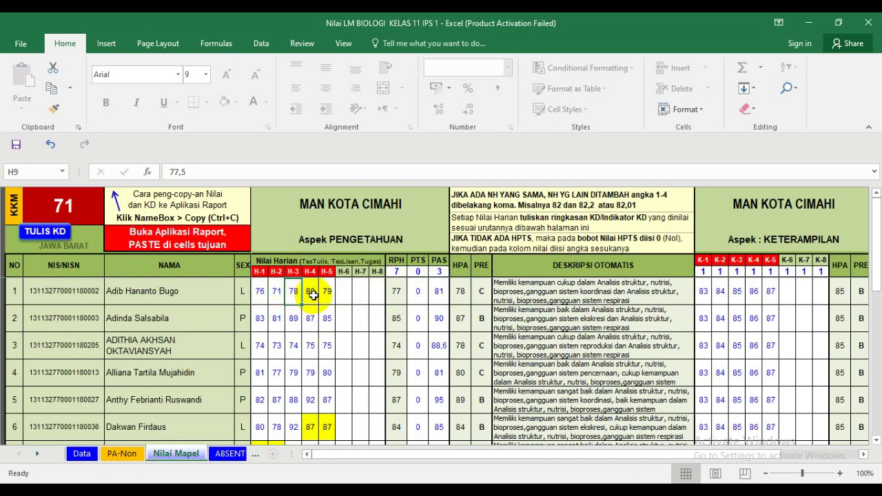
left_click(310, 294)
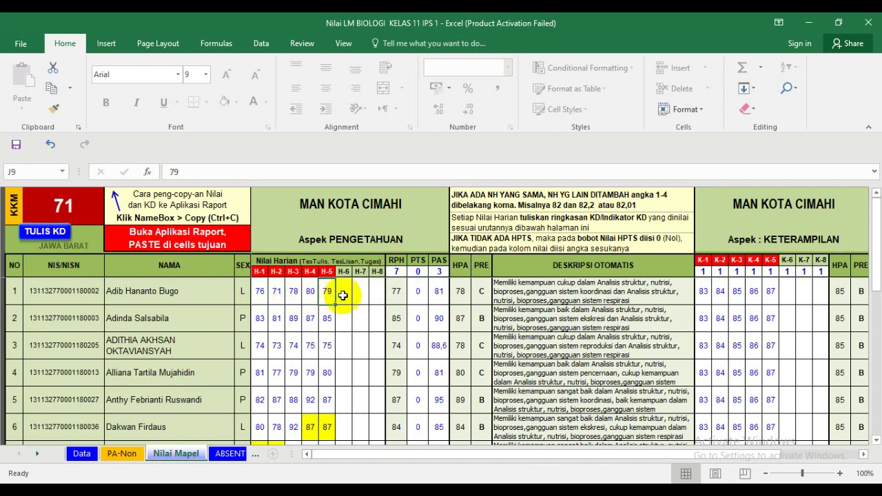
left_click(310, 295)
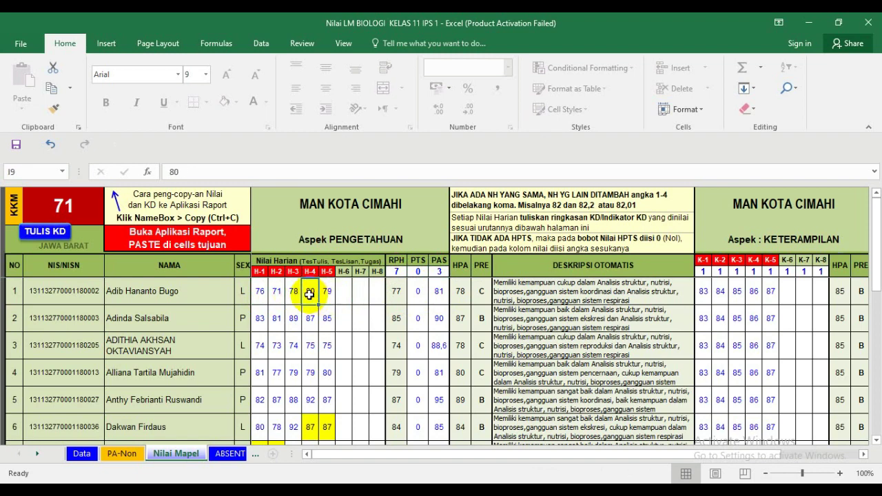
left_click(261, 294)
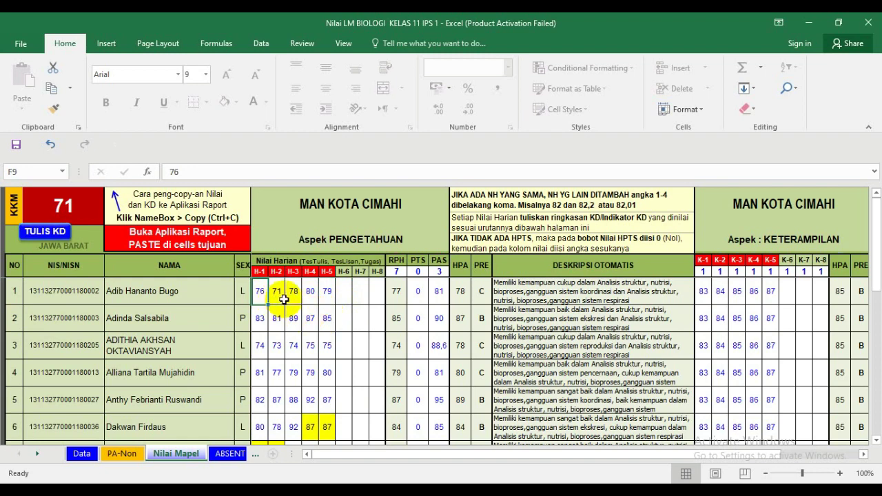
scroll(289, 304, "down", 8)
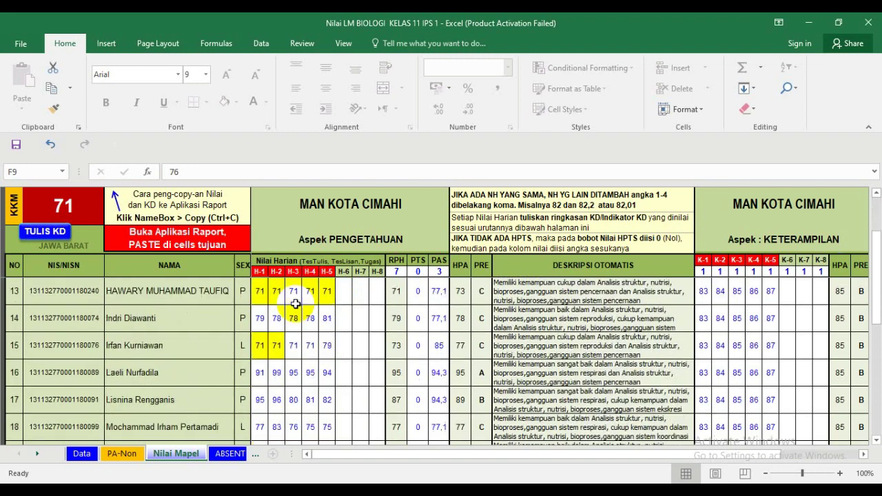
scroll(295, 307, "down", 5)
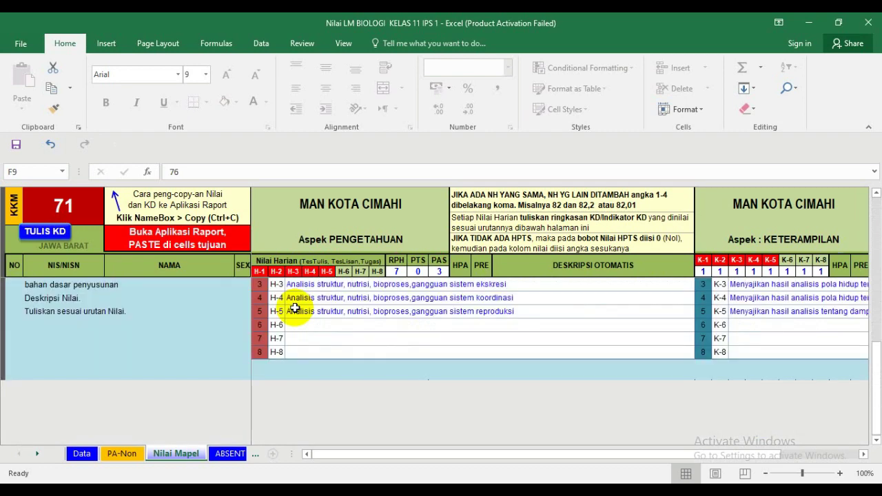
scroll(295, 308, "up", 1)
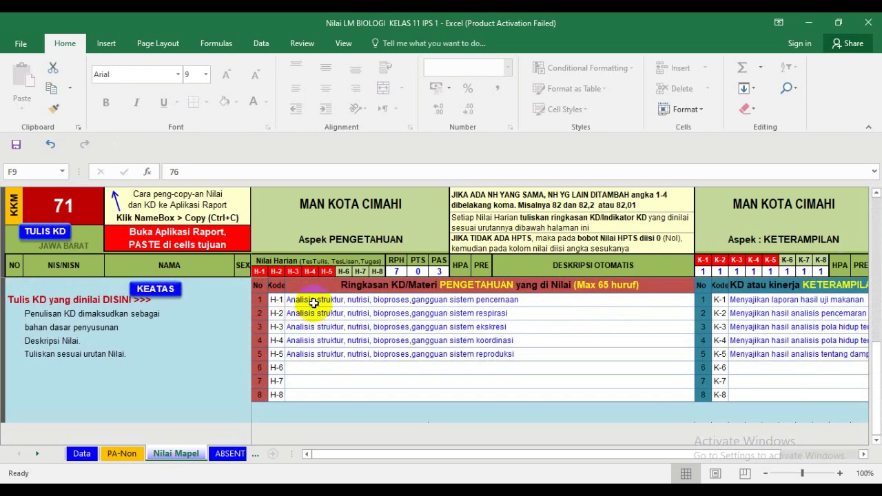
left_click(314, 300)
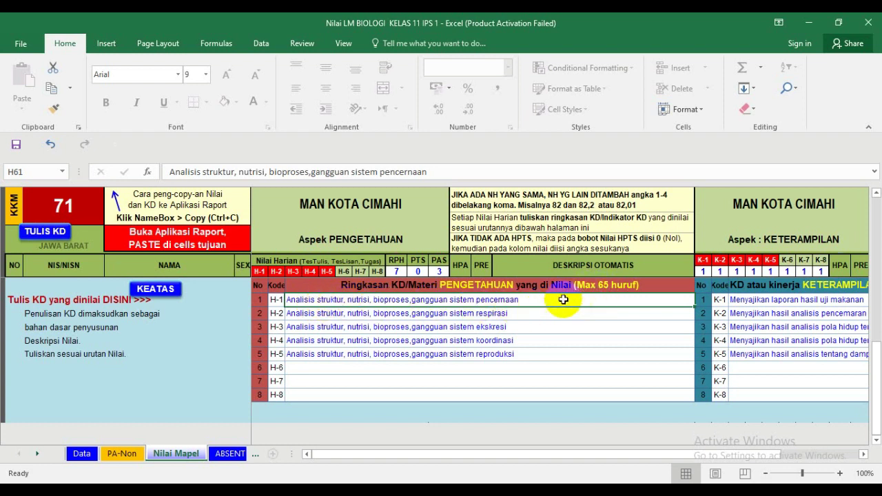
left_click(342, 313)
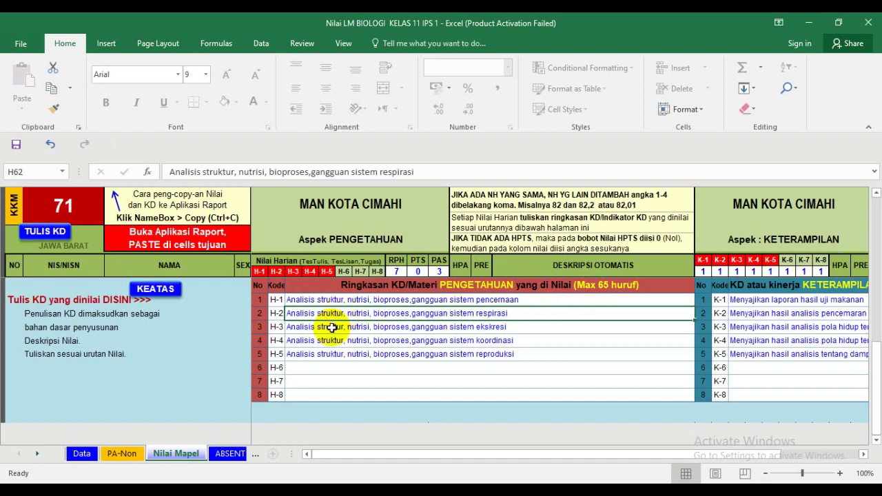
left_click(333, 327)
left_click(328, 342)
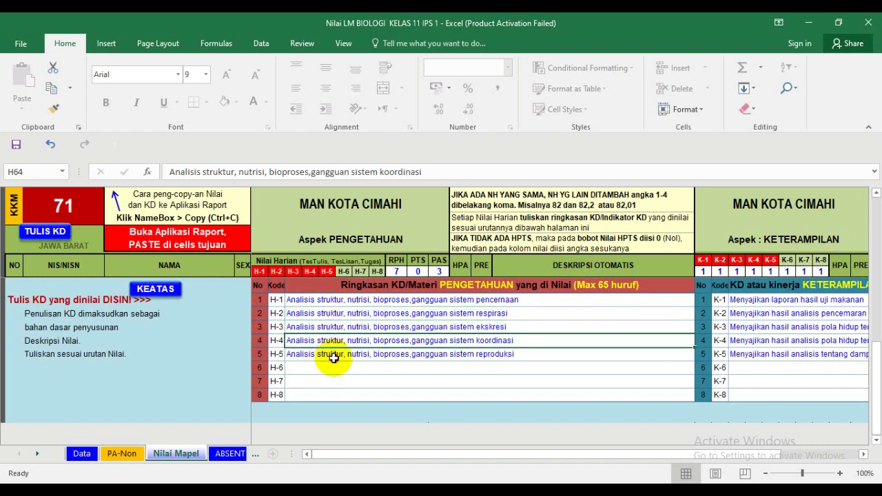
left_click(334, 357)
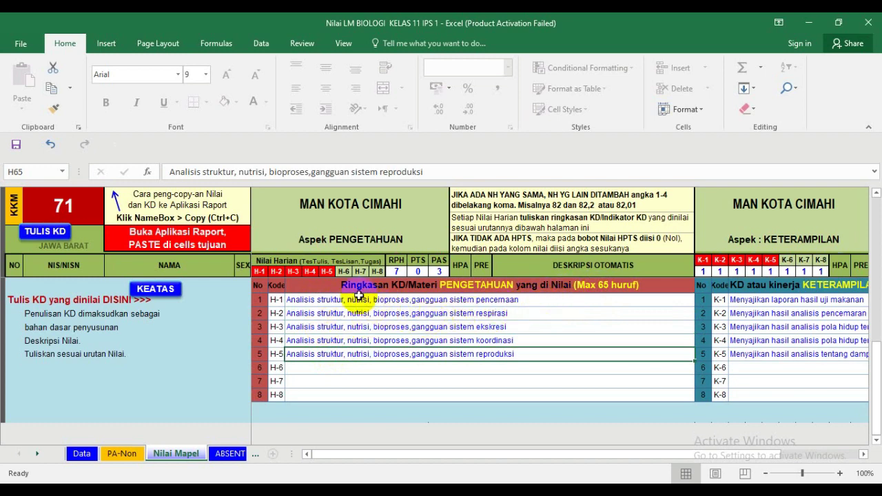
scroll(359, 299, "up", 18)
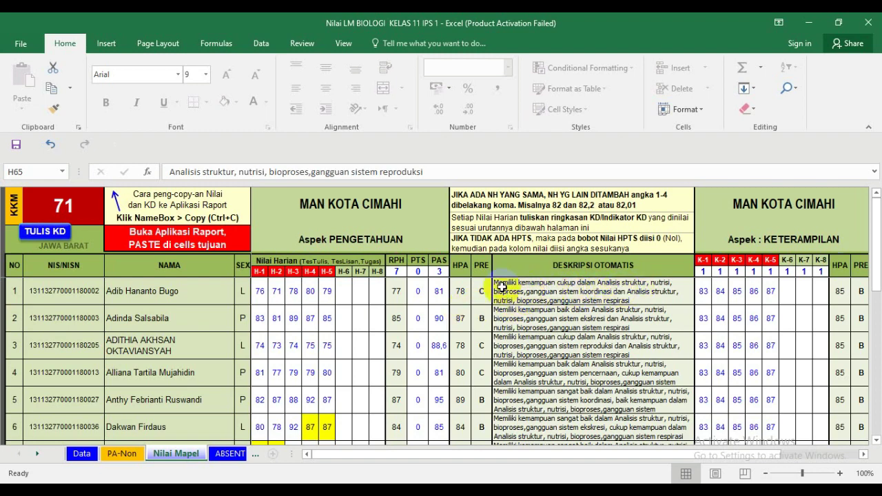
- Clear the existing PTS scores in column O for the first students
left_click(417, 291)
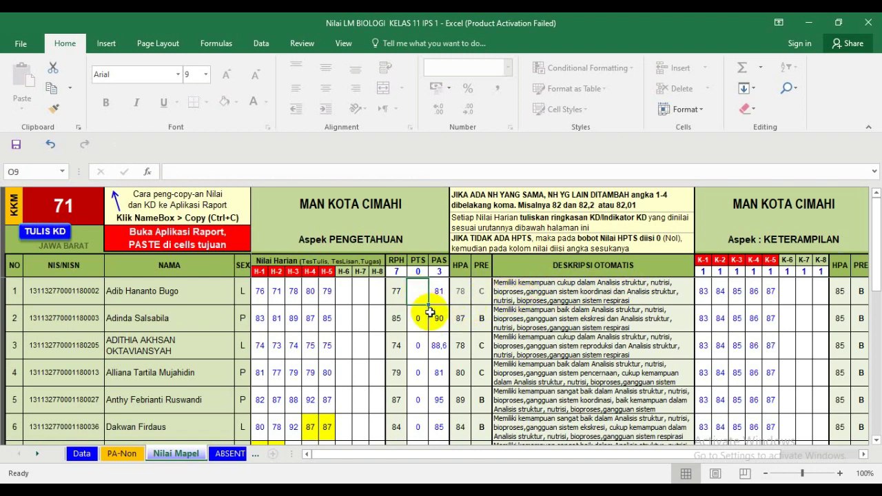
left_click(428, 312)
key("Down")
key("Delete")
key("Down")
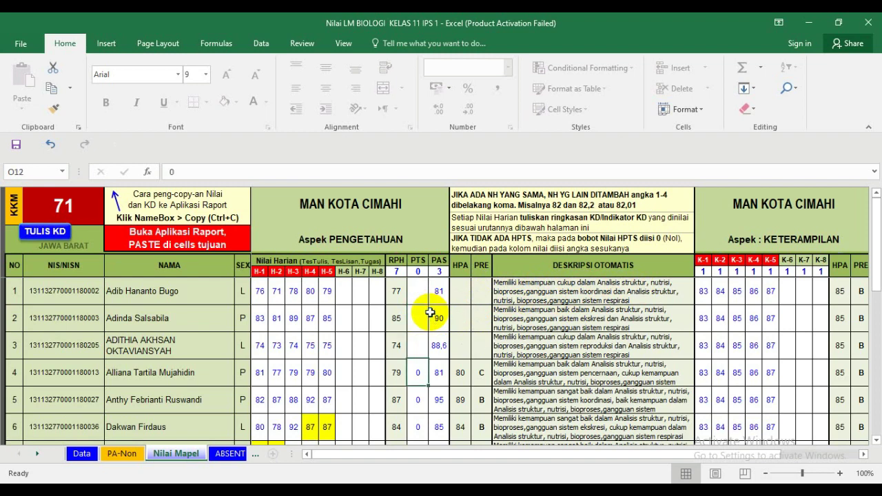
key("Delete")
key("Down")
key("Delete")
key("Down")
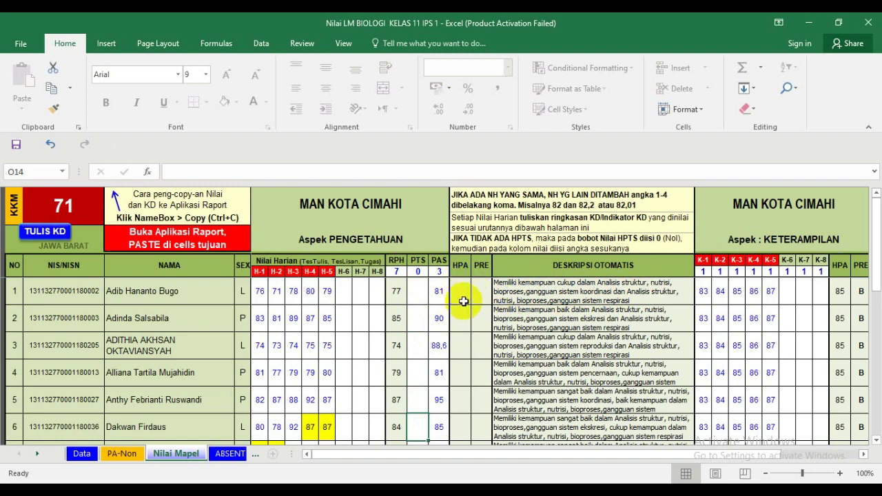
- Enter 0 as the PTS score in O9 through O14 for the six students
left_click(413, 295)
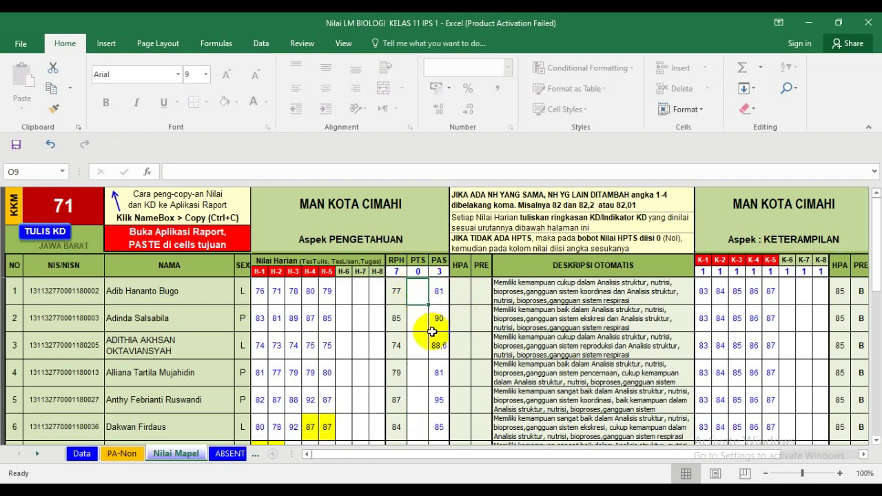
type("0")
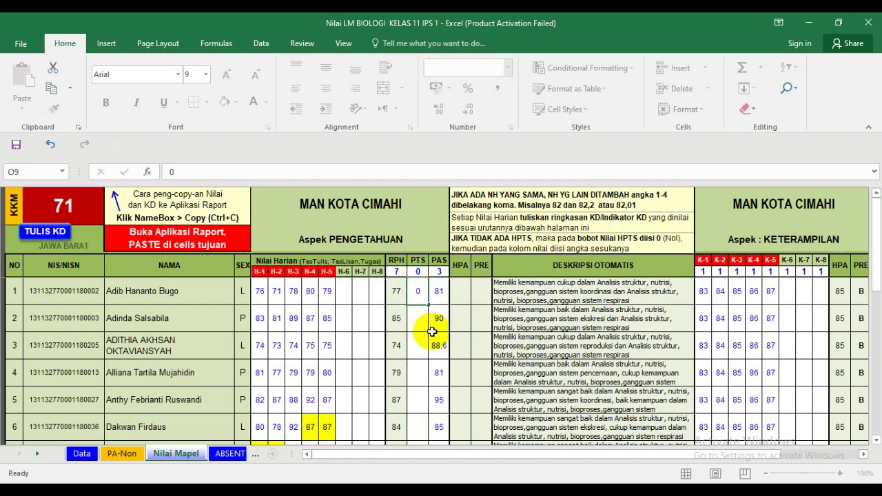
key("Return")
key("ctrl+Return")
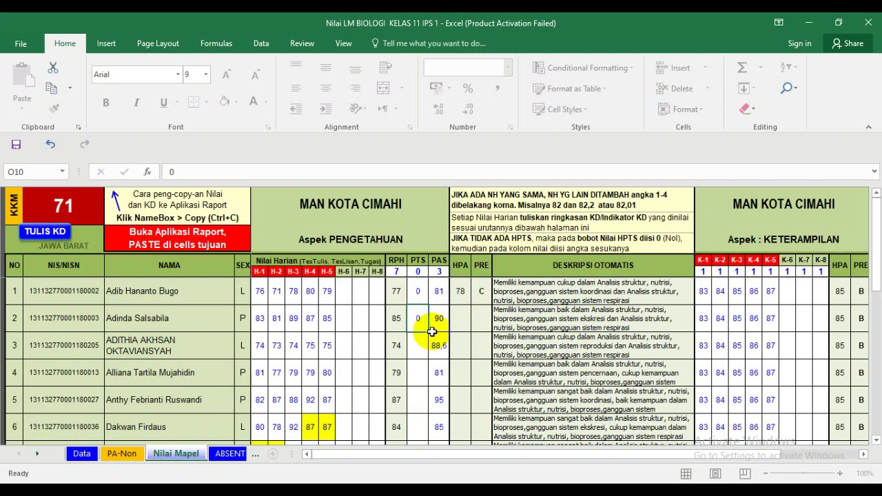
key("Return")
type("0")
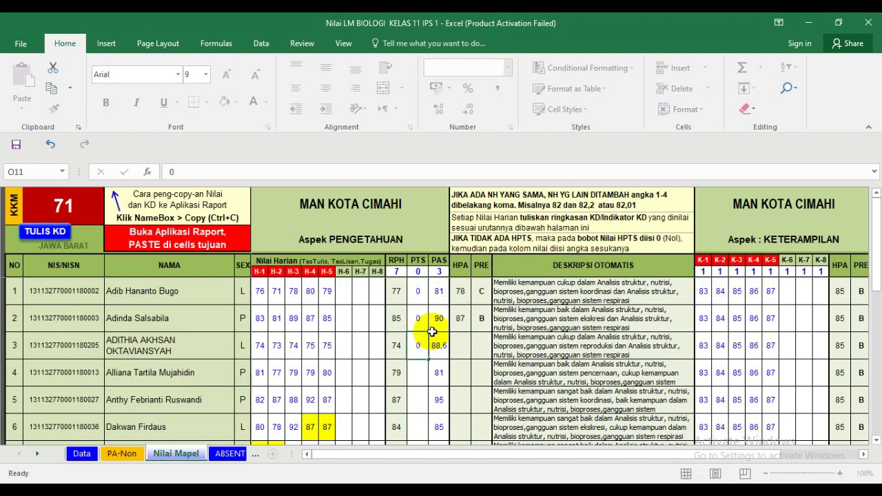
key("Return")
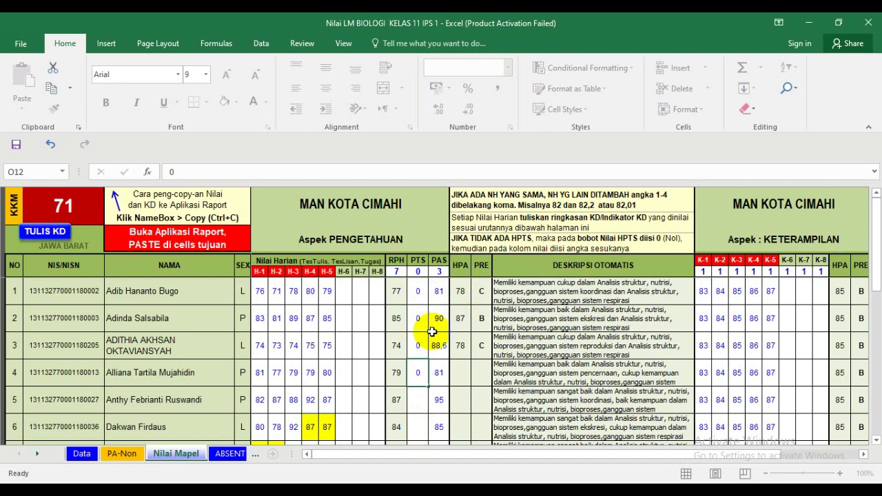
key("Return")
type("0")
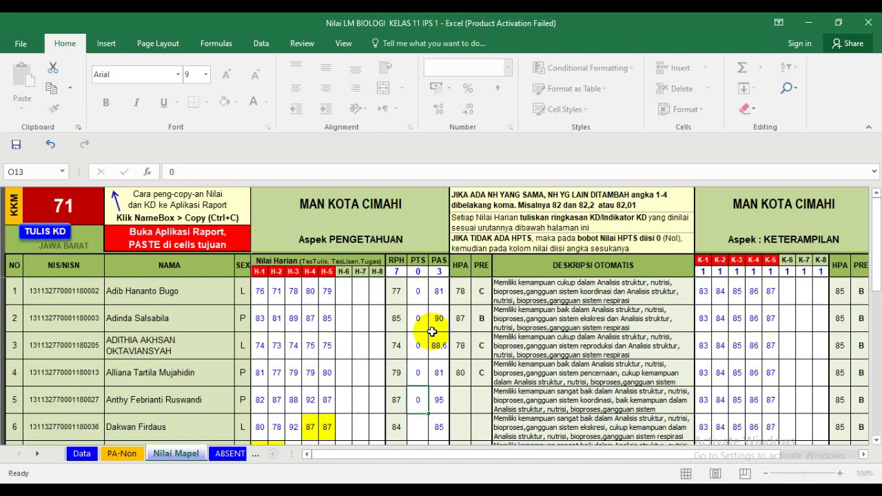
key("Return")
type("0")
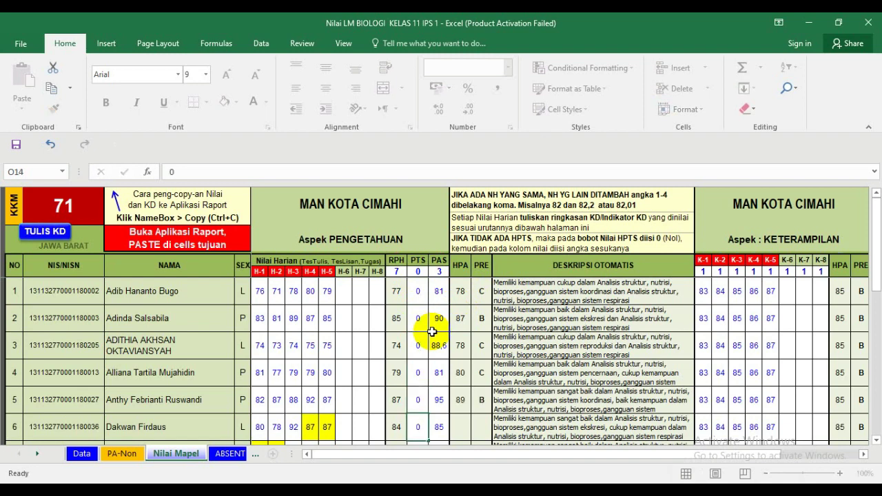
key("Return")
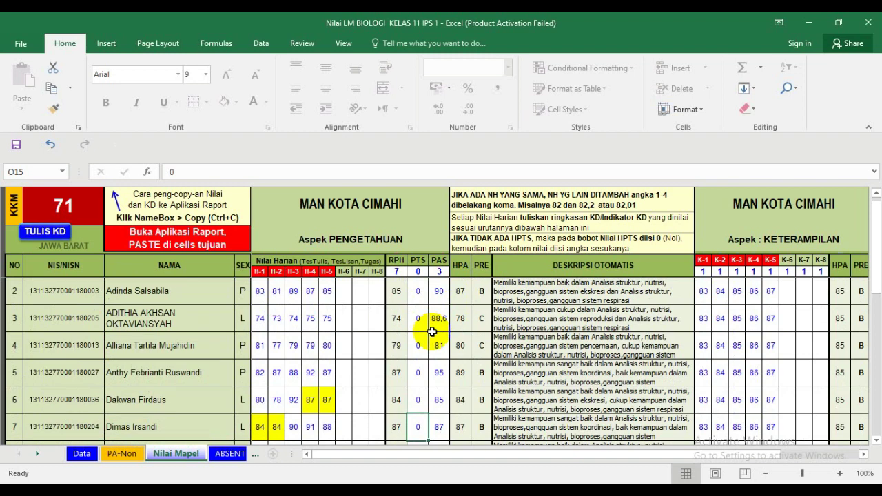
scroll(431, 332, "up", 1)
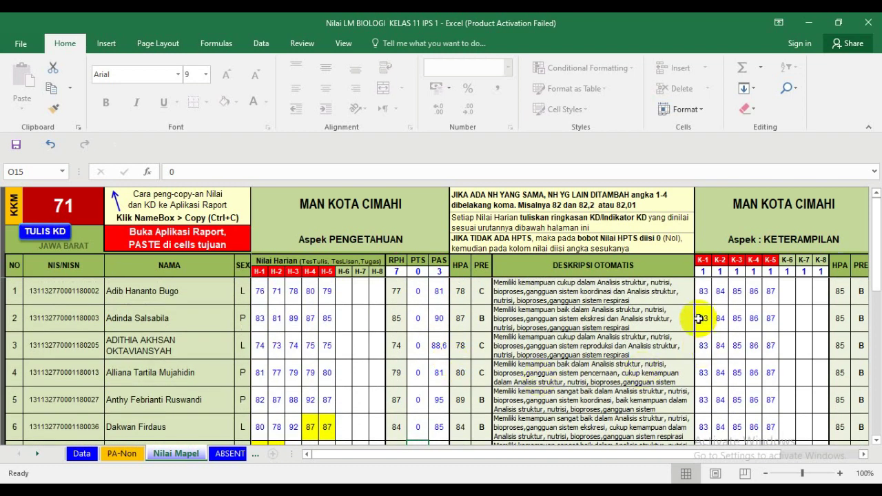
left_click(704, 292)
left_click(720, 292)
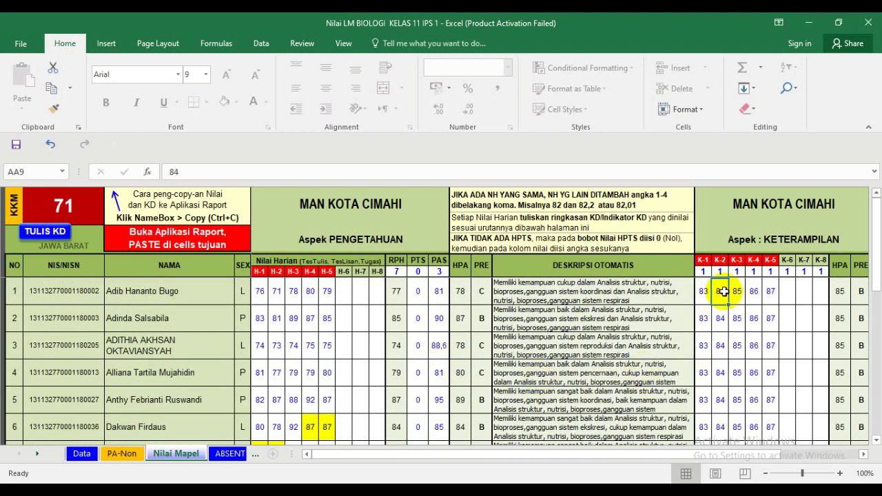
left_click(737, 293)
left_click(754, 292)
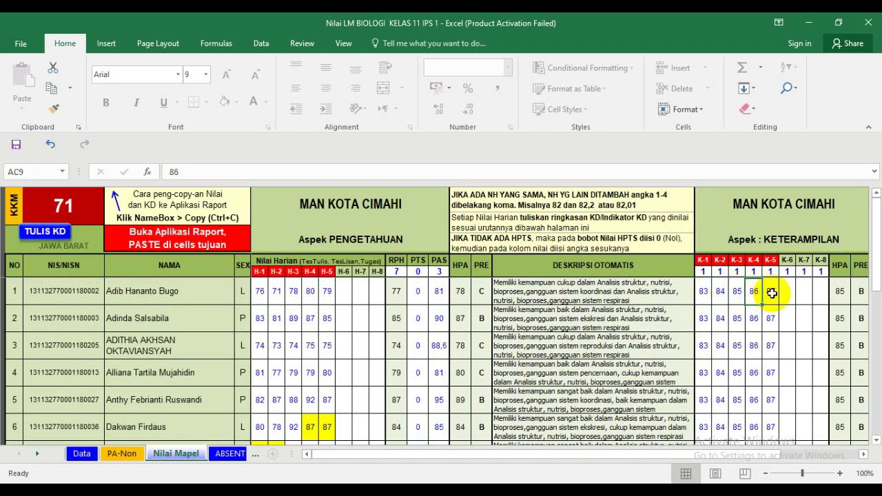
left_click(771, 292)
left_click(704, 292)
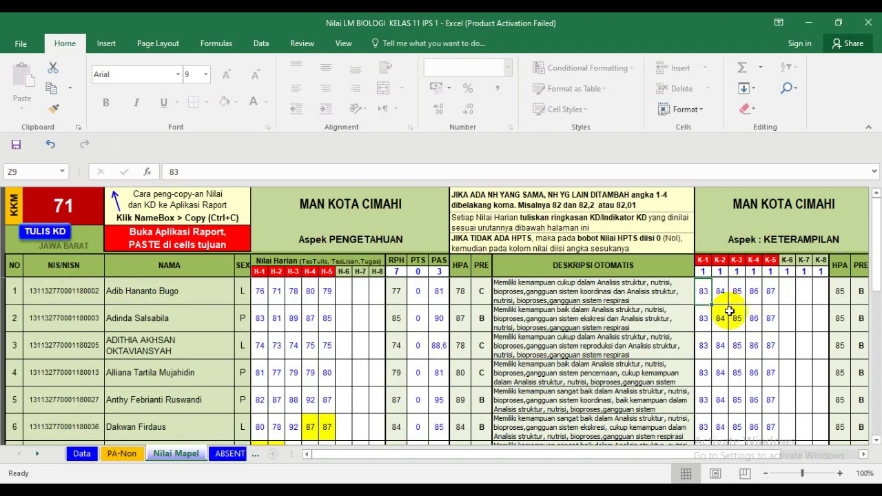
left_click_drag(874, 248, 870, 394)
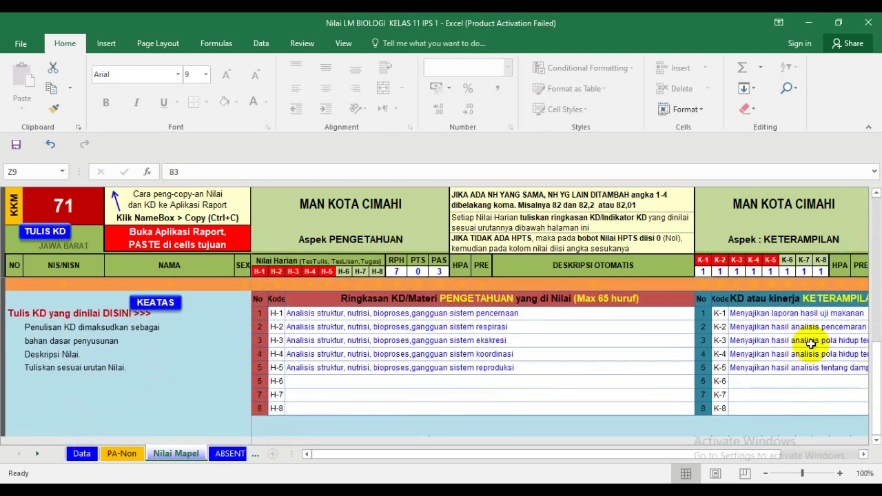
left_click(794, 313)
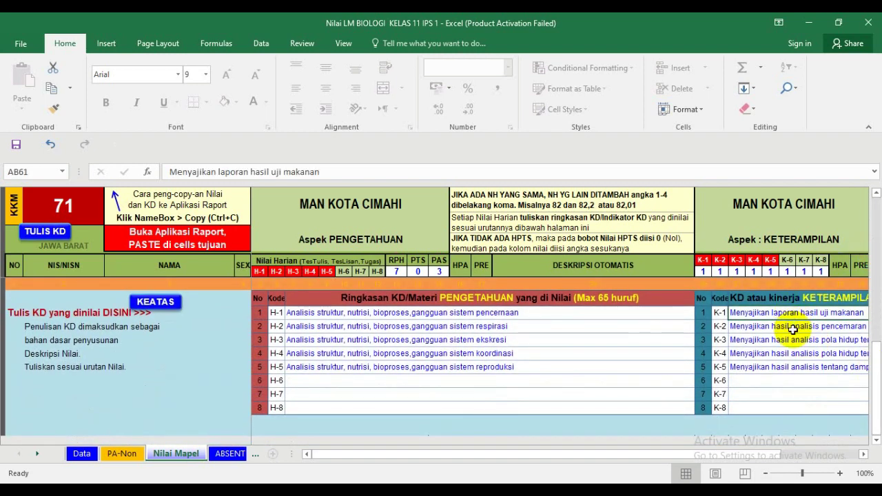
left_click(792, 327)
left_click(793, 339)
left_click(795, 353)
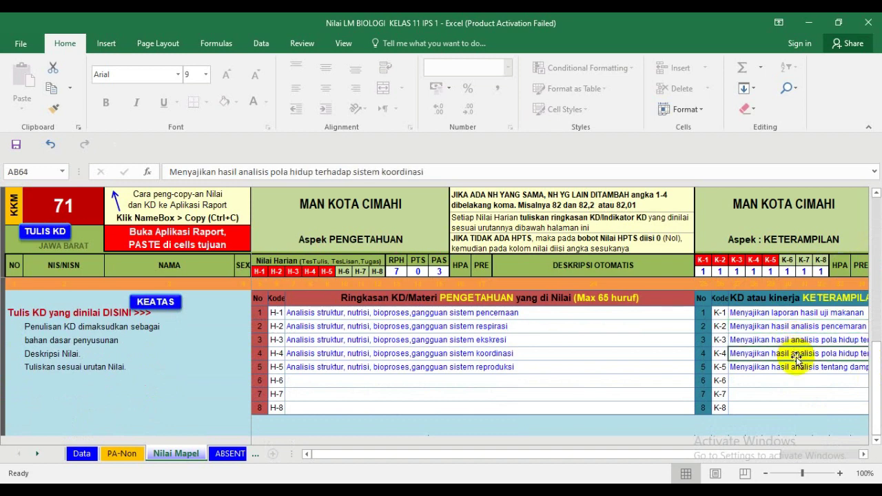
left_click(795, 366)
scroll(685, 339, "up", 15)
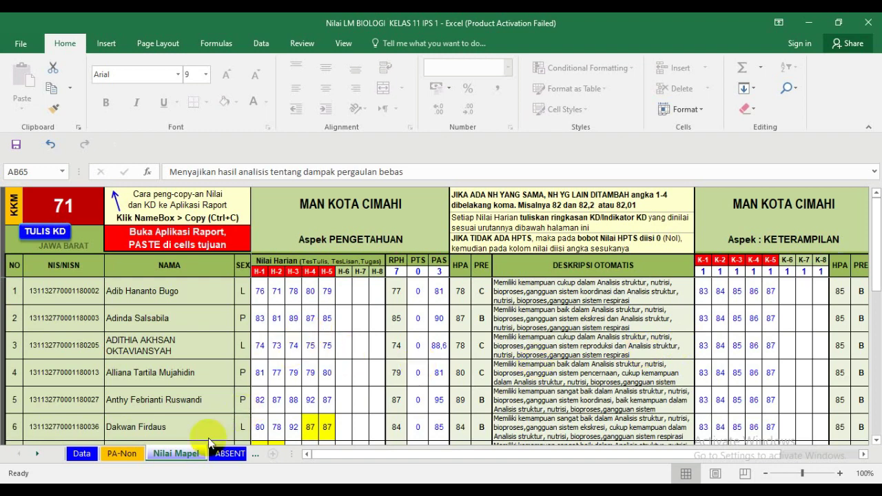
- Open HARIAN_11_IPS_1 from the ARD folder and confirm reopening it, discarding the open copy
left_click(104, 483)
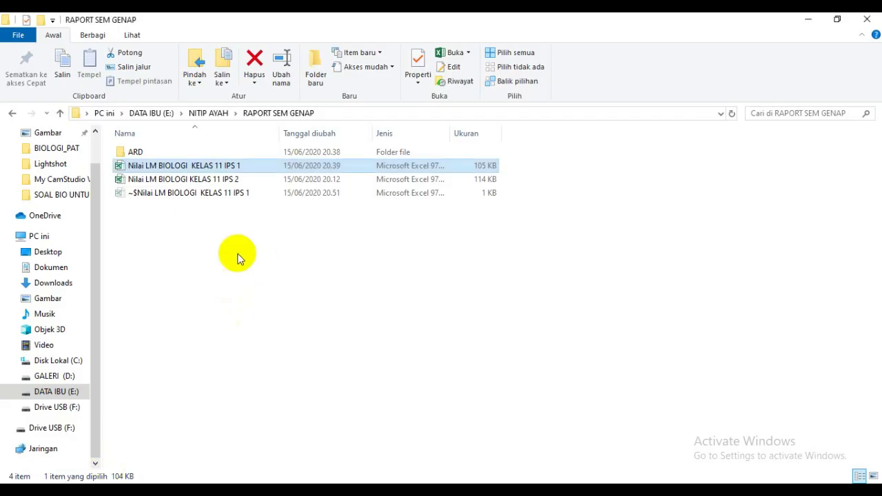
double_click(165, 154)
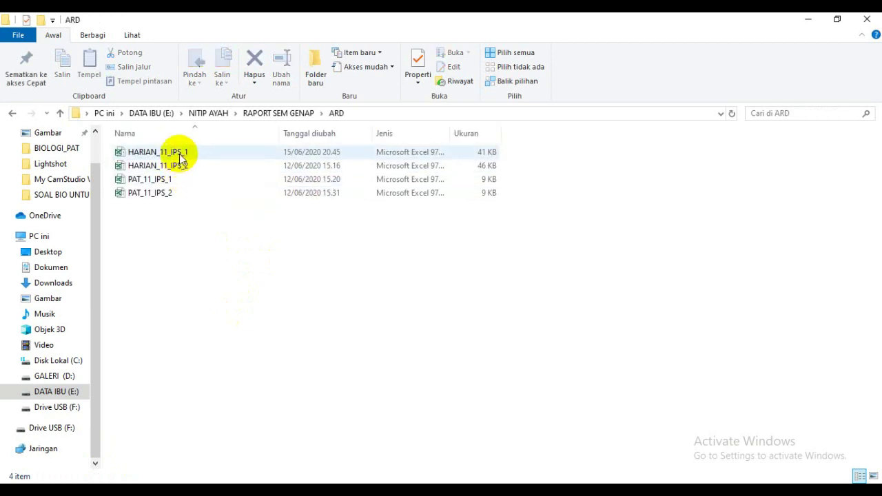
double_click(179, 153)
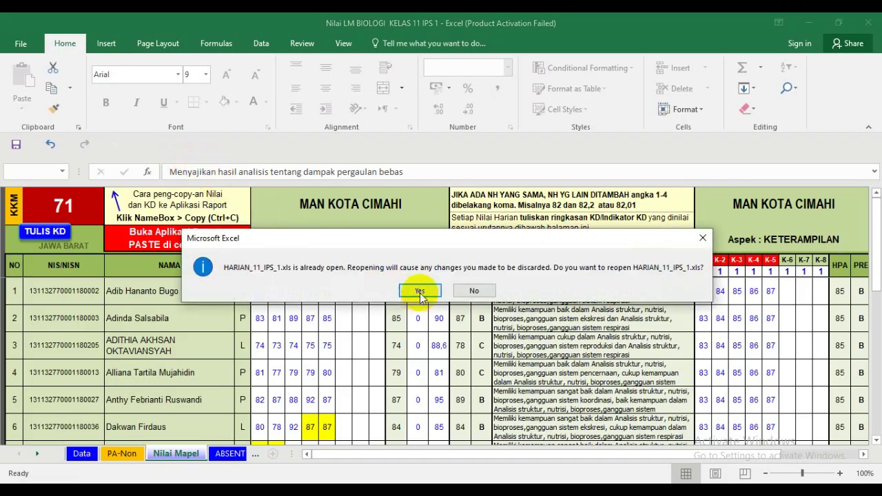
left_click(418, 292)
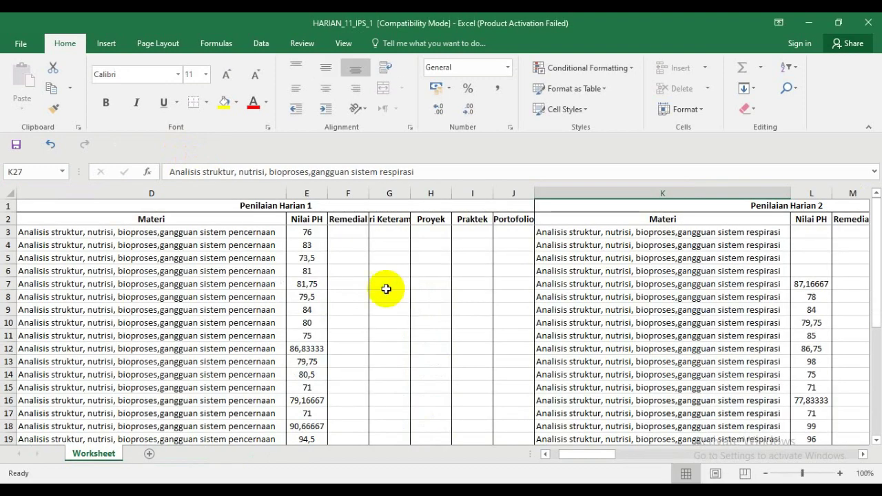
- Select D3 through the last Penilaian Harian column down to row 33 and clear it, then select columns D–J
left_click_drag(586, 454, 533, 454)
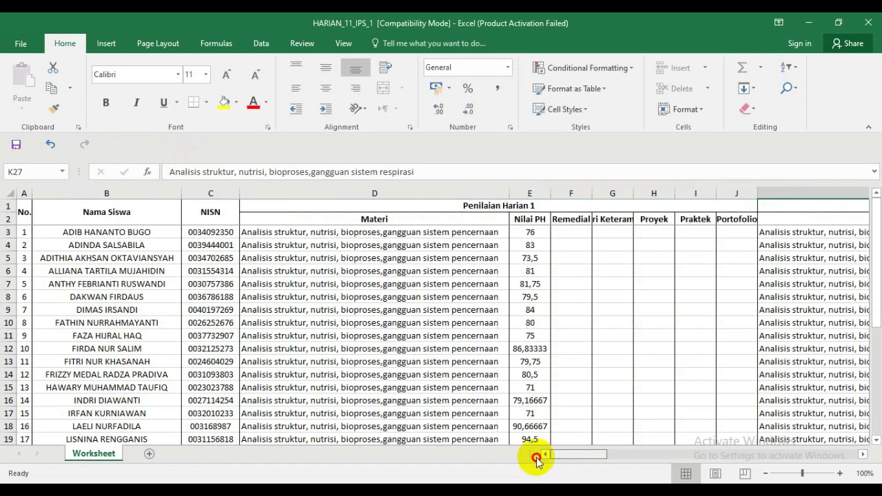
left_click_drag(338, 232, 824, 408)
left_click_drag(792, 410, 775, 413)
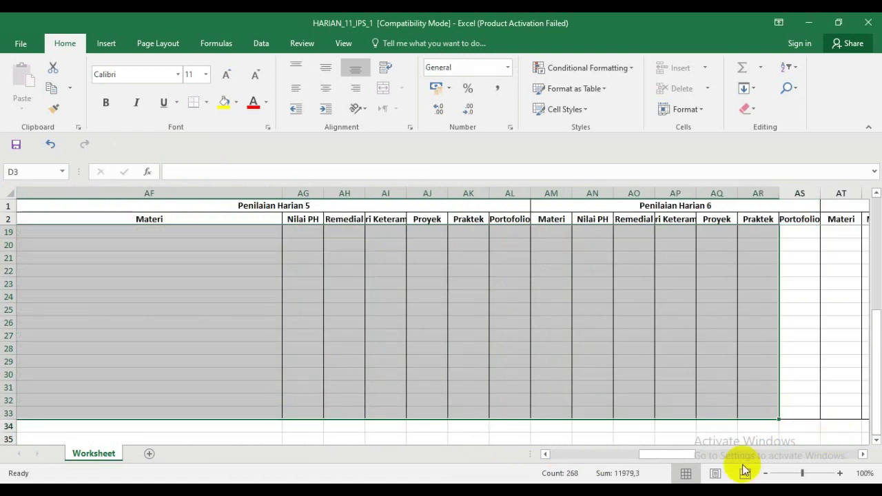
left_click_drag(679, 455, 551, 471)
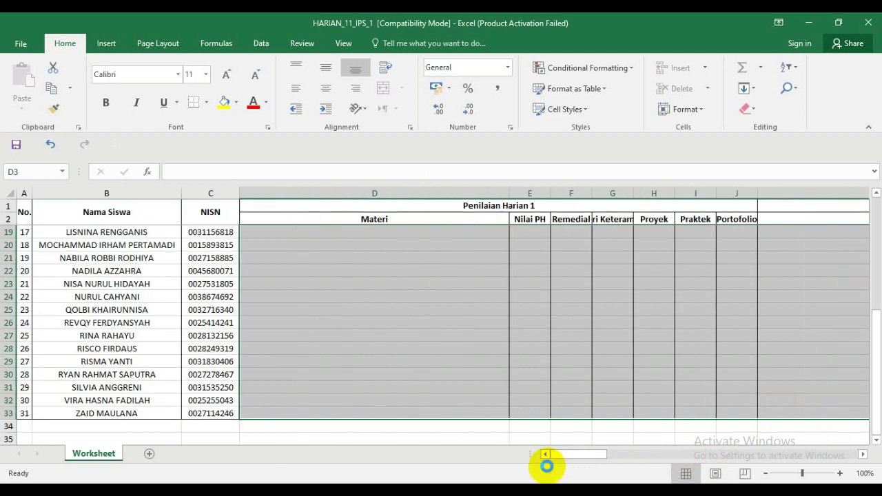
scroll(407, 381, "up", 5)
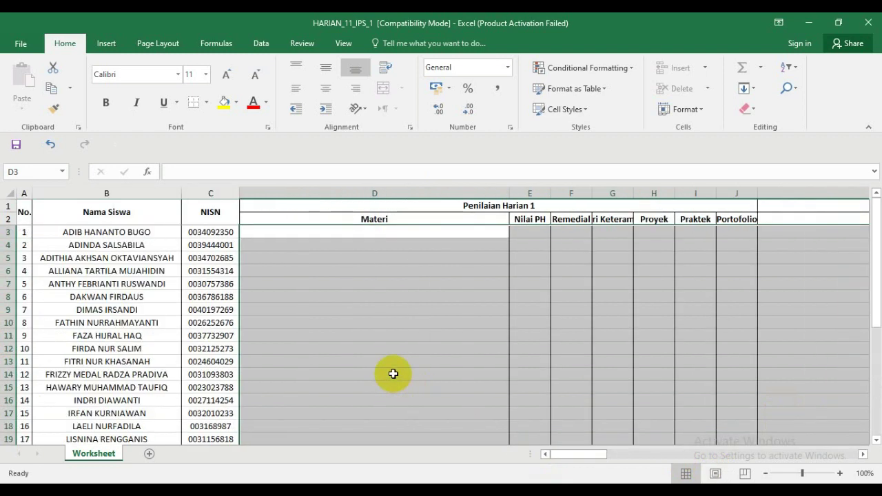
left_click(323, 232)
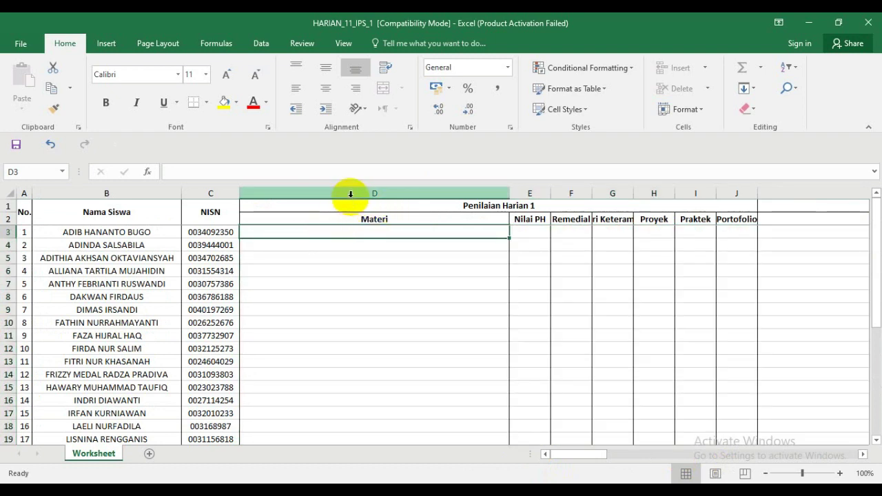
left_click_drag(349, 193, 729, 193)
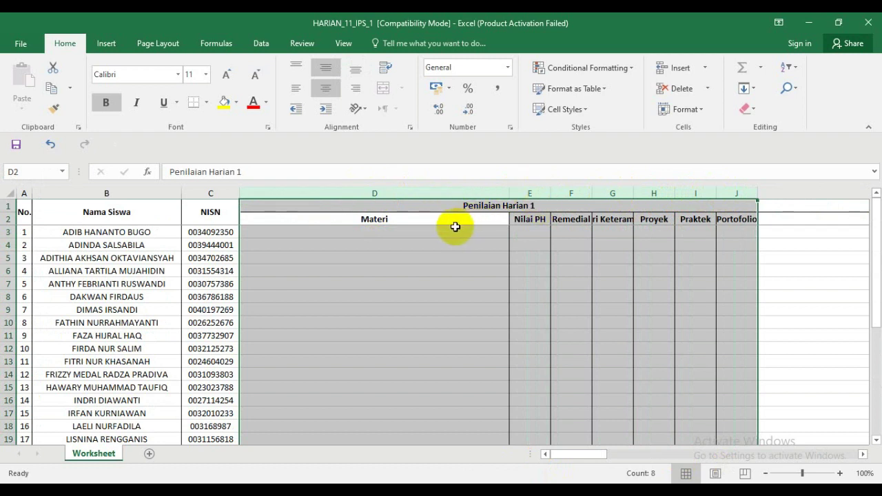
- Check the first student's Materi, Nilai PH and Remedial cells and widen the Materi Keterampilan column
left_click(416, 221)
left_click(414, 230)
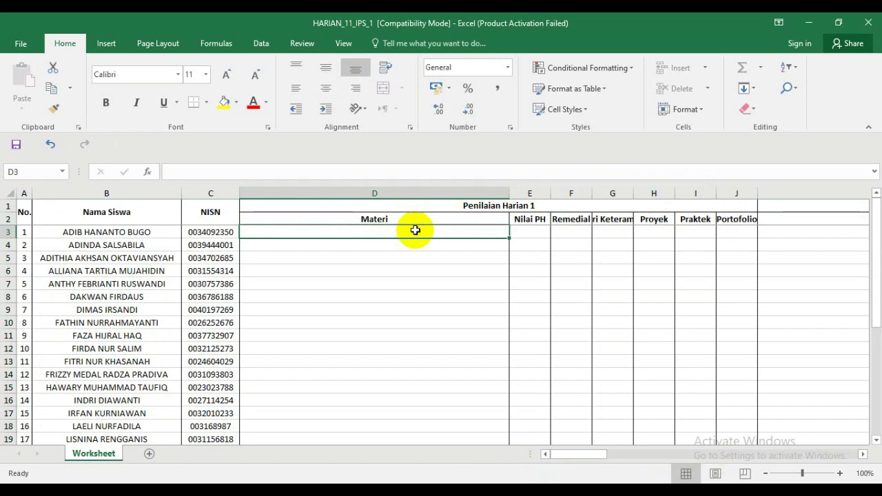
left_click(528, 232)
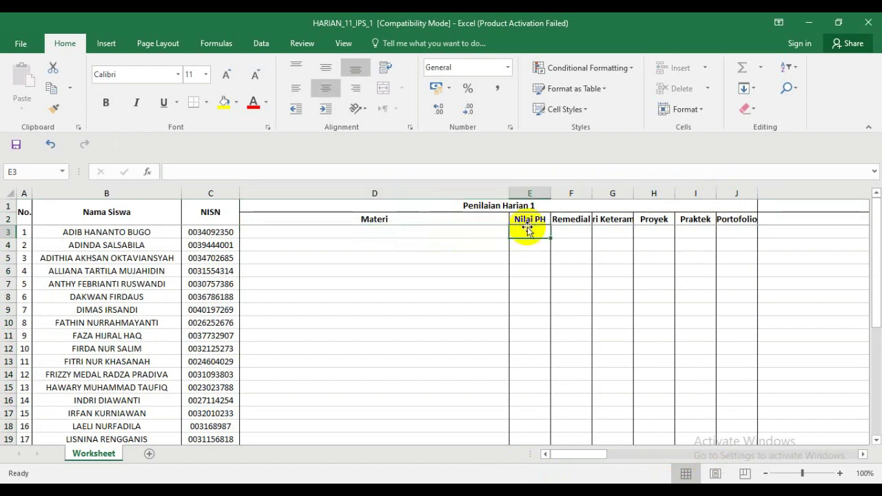
left_click(569, 235)
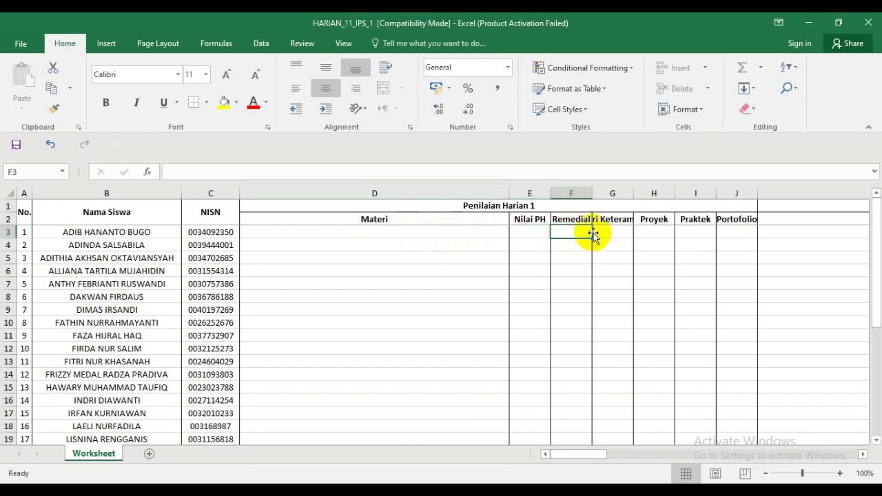
left_click_drag(633, 193, 682, 193)
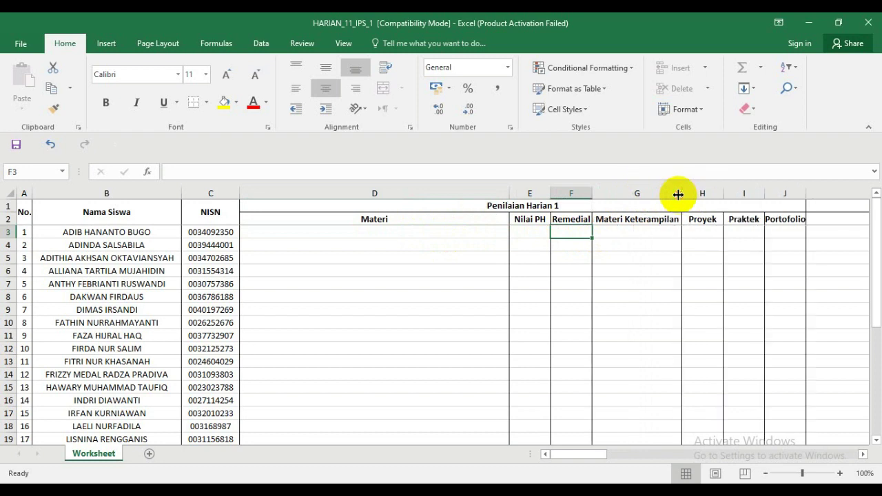
left_click(639, 231)
left_click(636, 244)
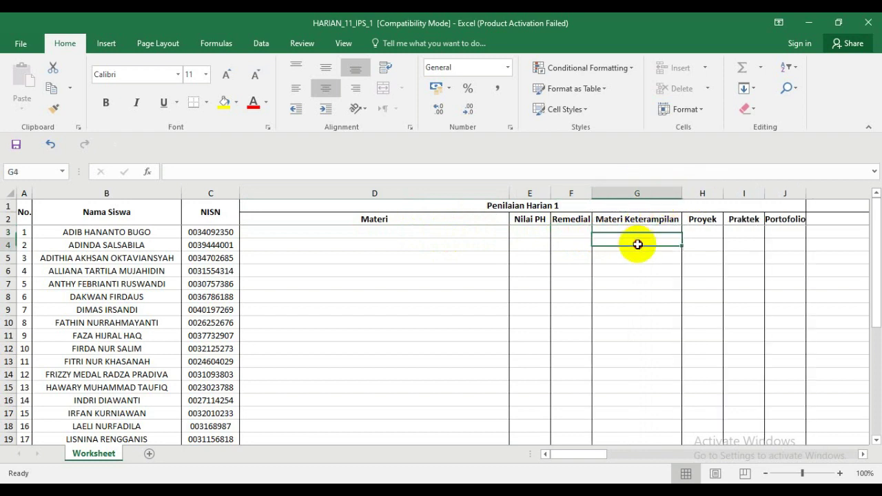
left_click(641, 260)
left_click(646, 281)
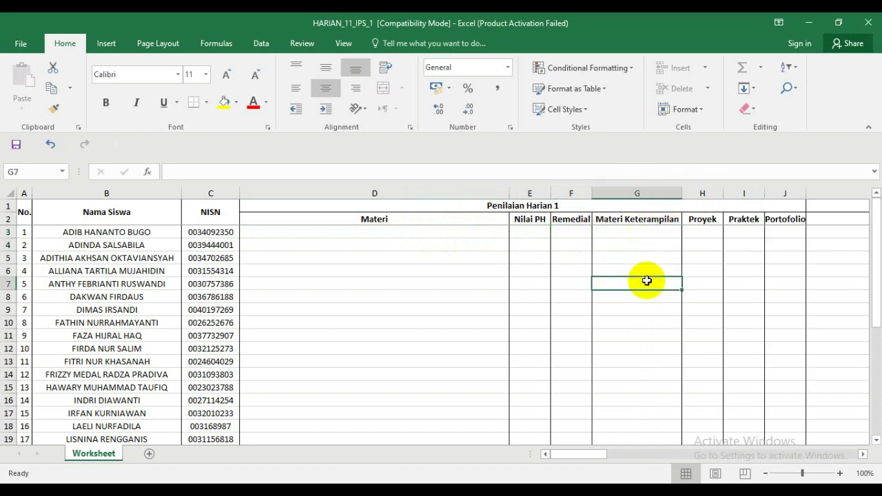
left_click(636, 335)
- Widen column G to fit its header and check the empty Proyek, Praktek and Portofolio cells H3–J3
left_click_drag(603, 456, 610, 453)
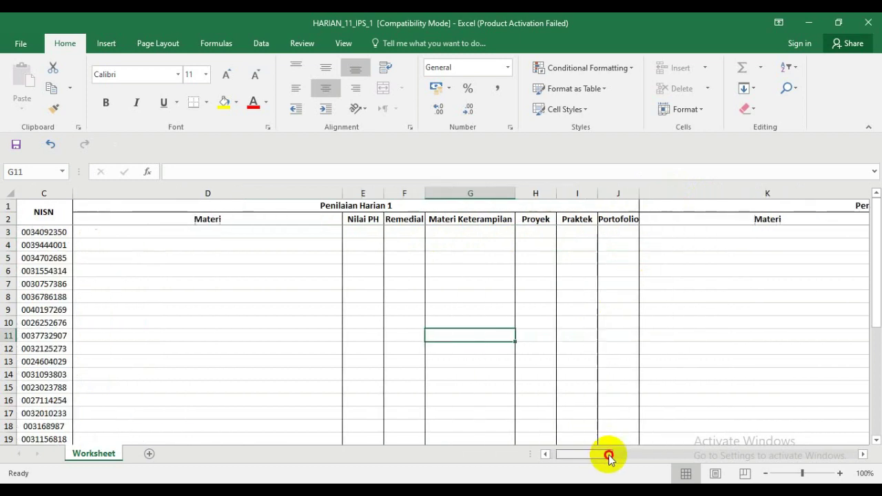
left_click_drag(516, 190, 545, 194)
left_click(488, 232)
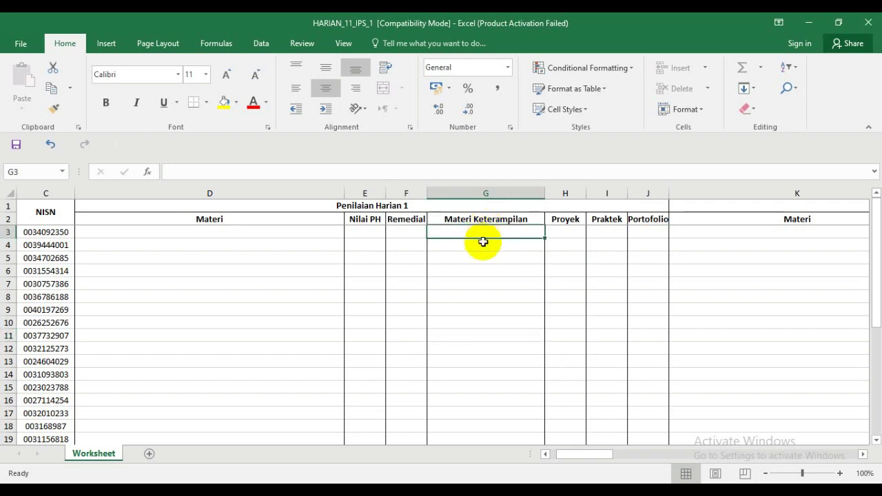
left_click(484, 247)
left_click(487, 261)
left_click(480, 282)
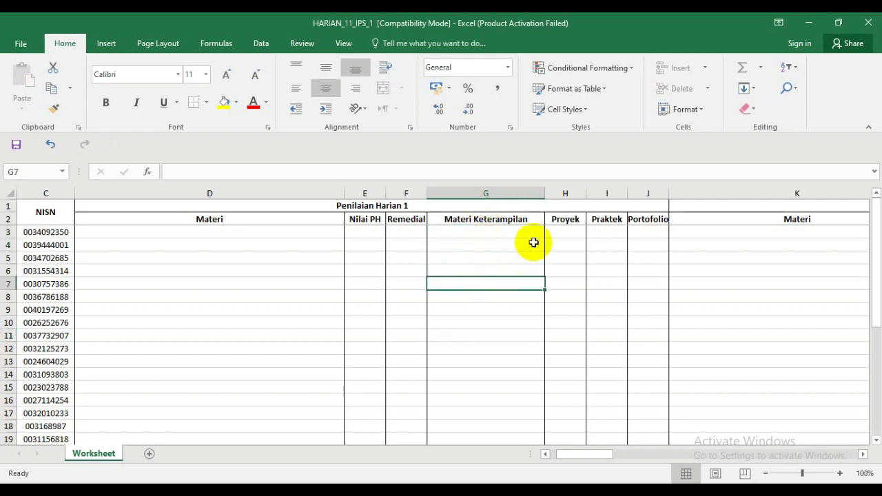
left_click(563, 230)
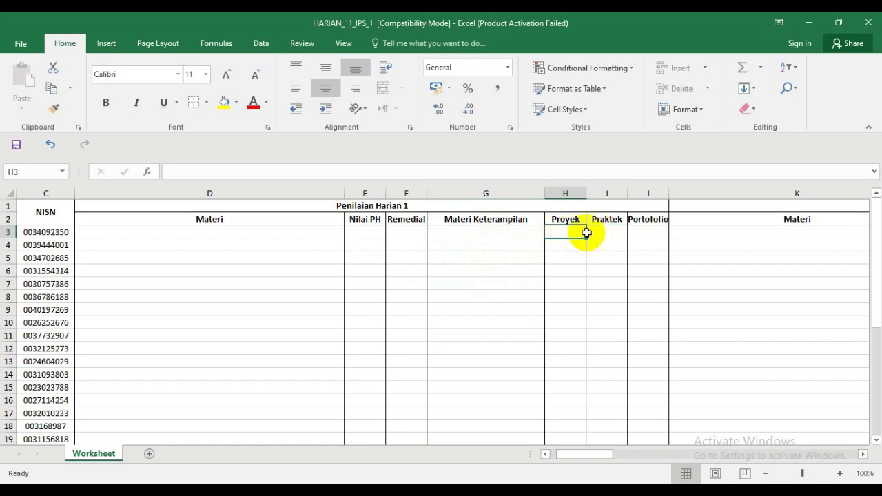
left_click(606, 233)
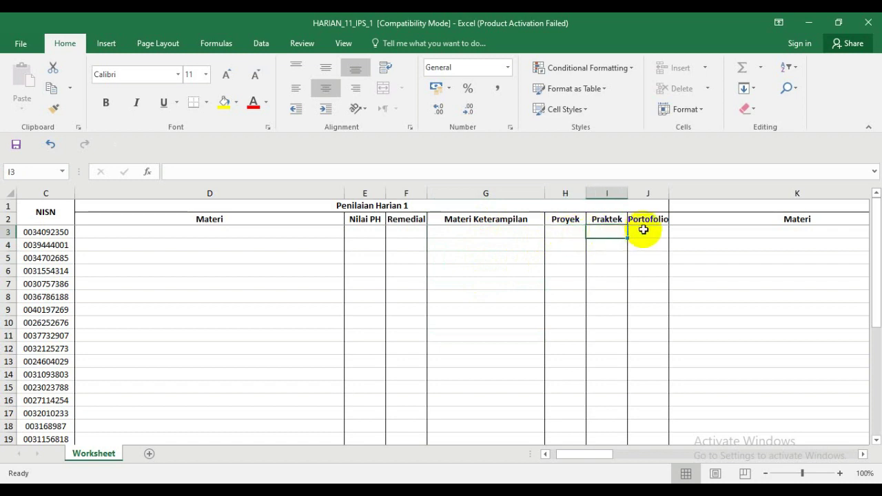
left_click(644, 230)
left_click(572, 232)
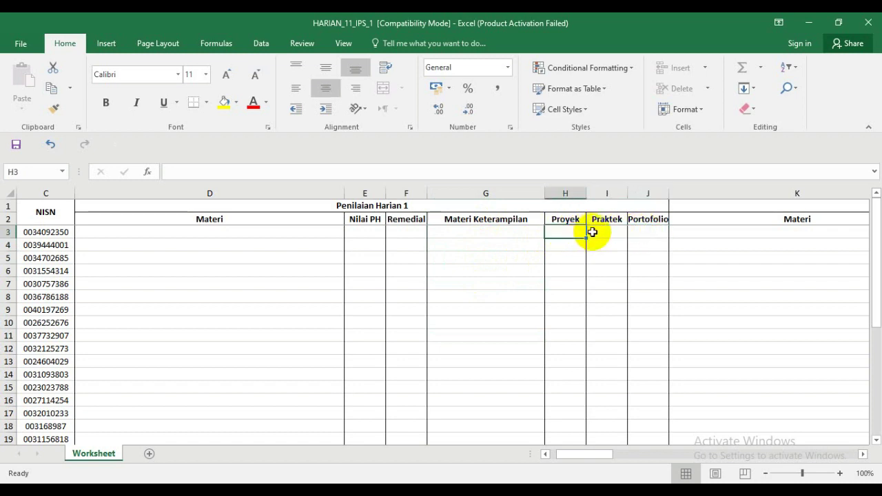
left_click(596, 233)
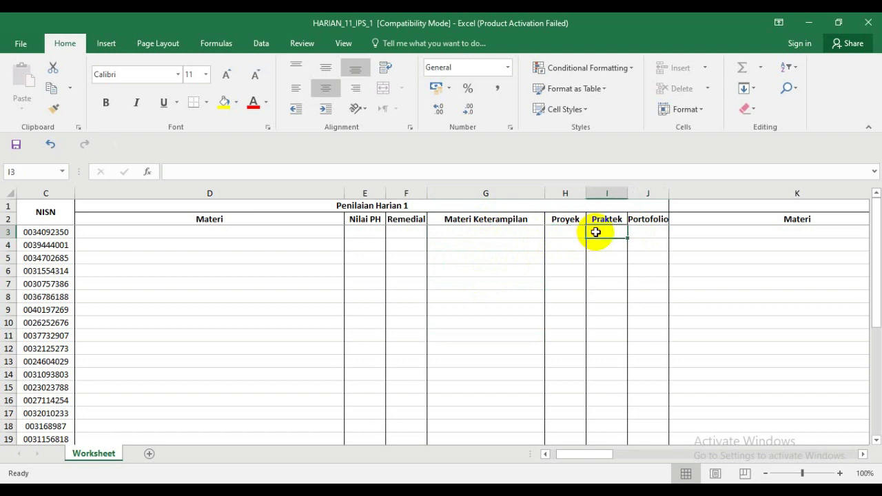
left_click(635, 234)
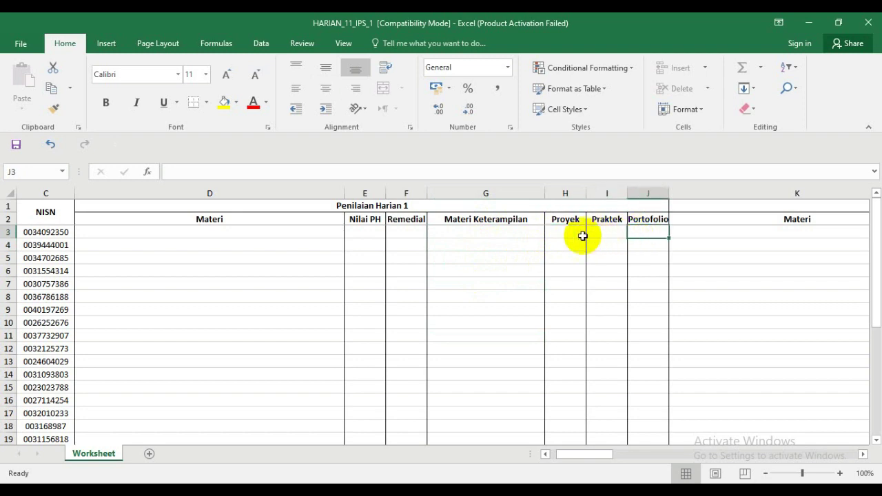
left_click_drag(592, 456, 566, 452)
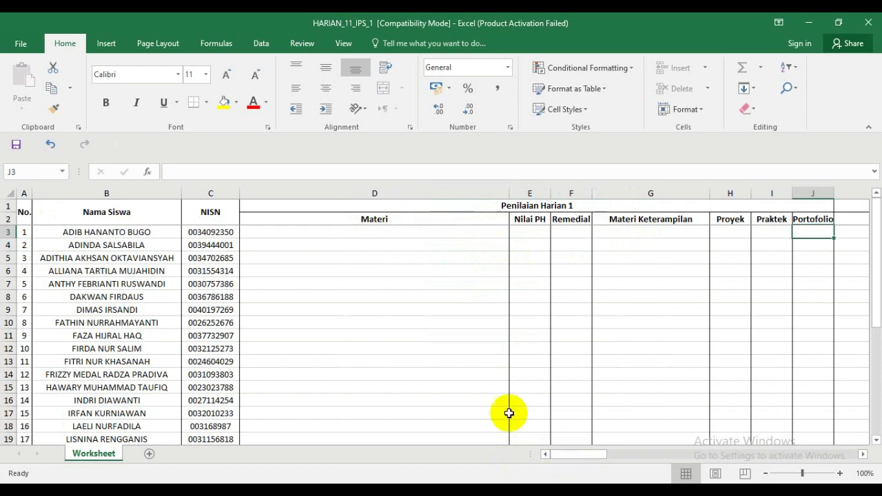
left_click(364, 231)
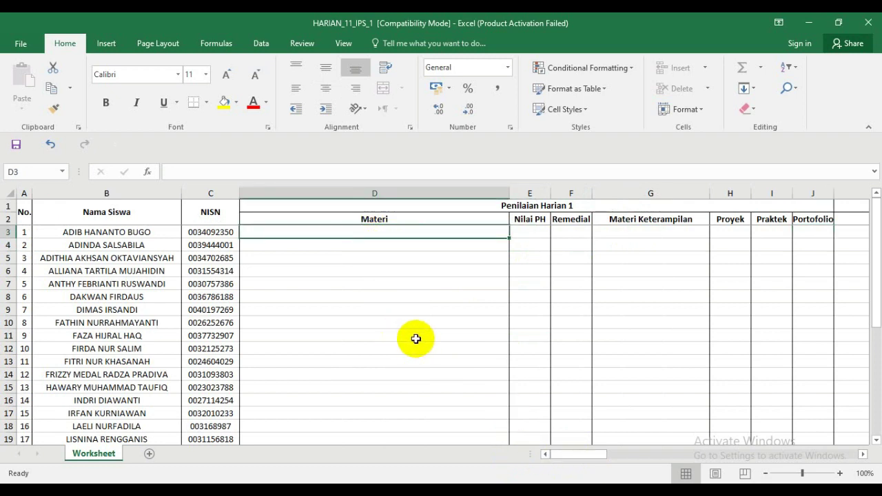
- Copy the five knowledge KD summaries H61:H65 from the Nilai LM BIOLOGI workbook
mouse_move(292, 467)
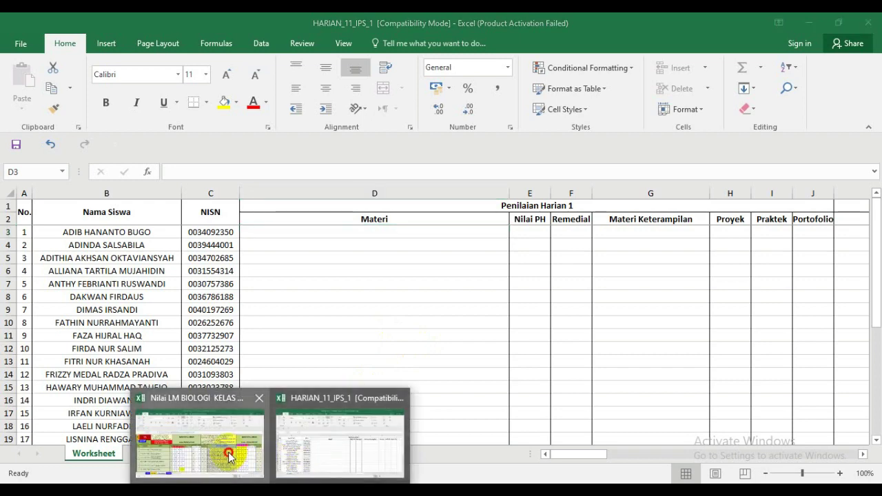
left_click(228, 453)
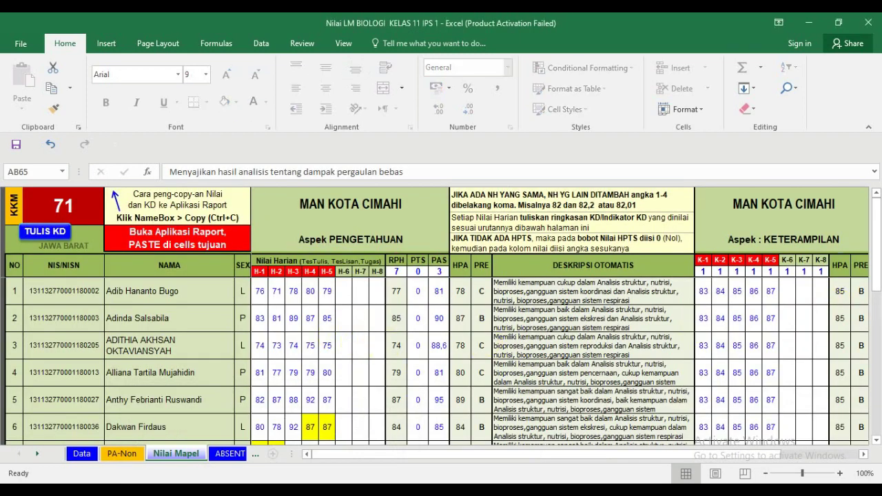
left_click_drag(877, 235, 869, 388)
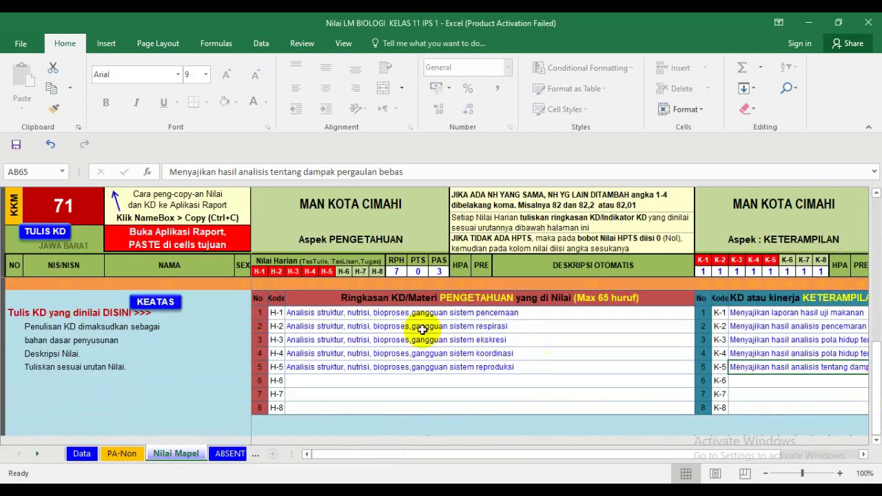
left_click(373, 313)
left_click_drag(373, 314, 372, 361)
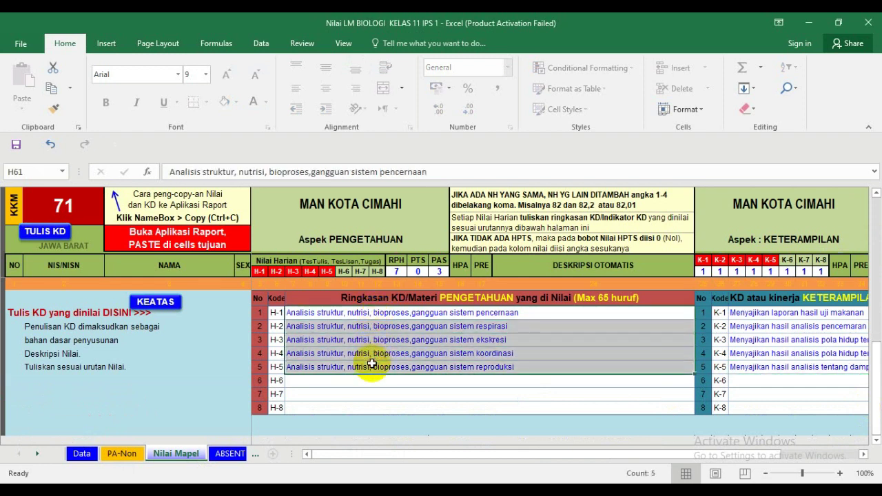
key("ctrl+c")
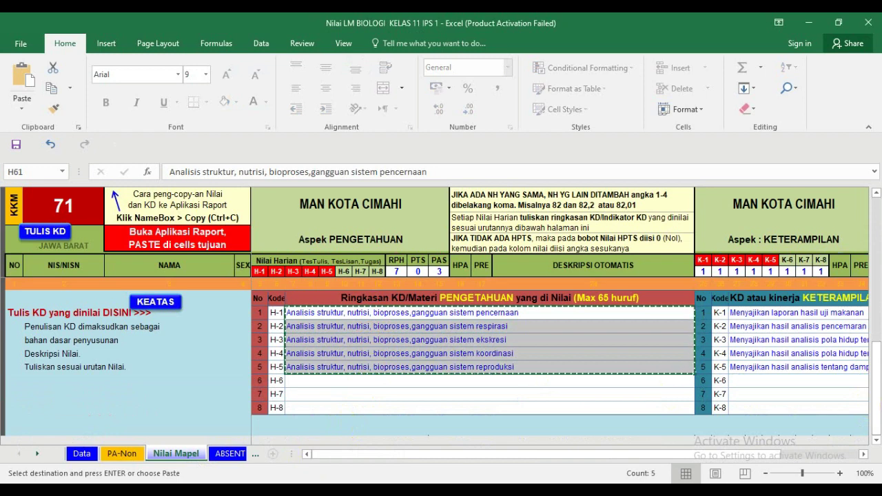
- Paste the five summaries into Materi cells D3–D7 of HARIAN_11_IPS_1
left_click(305, 448)
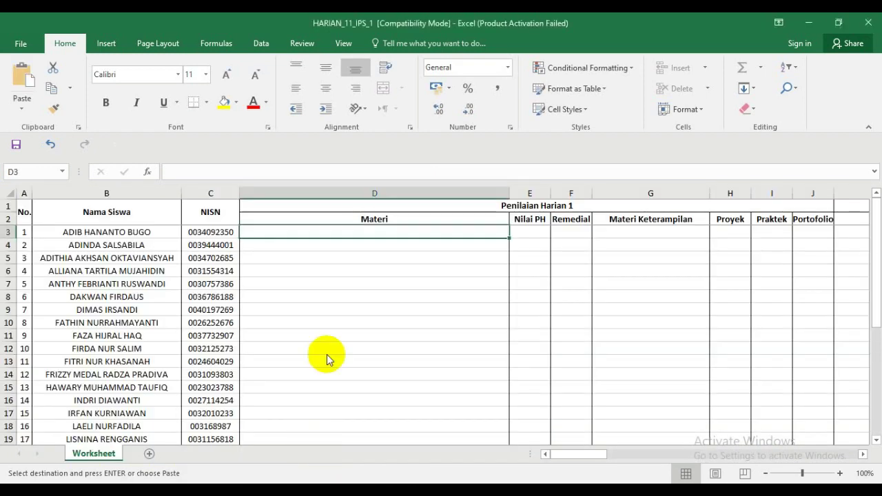
right_click(346, 231)
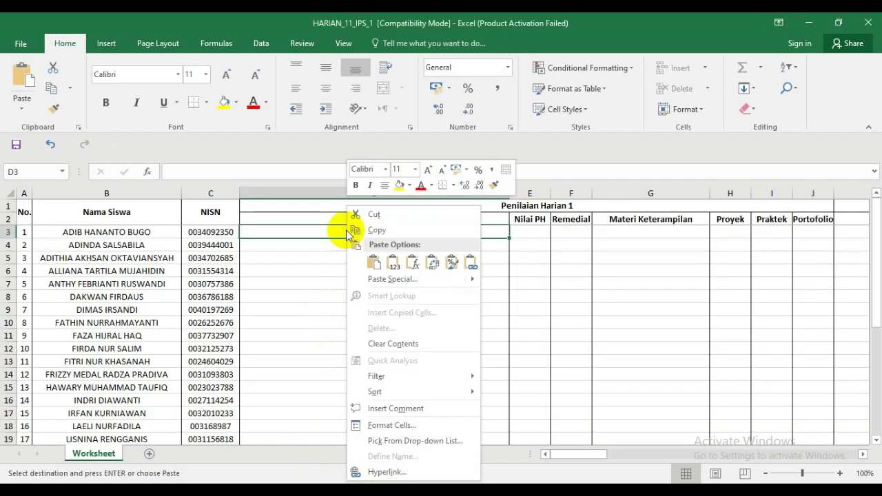
left_click(397, 260)
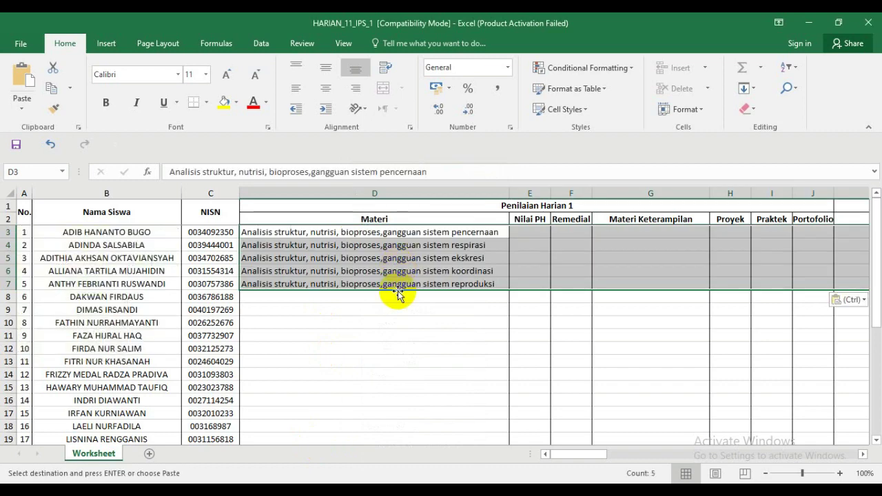
left_click(366, 244)
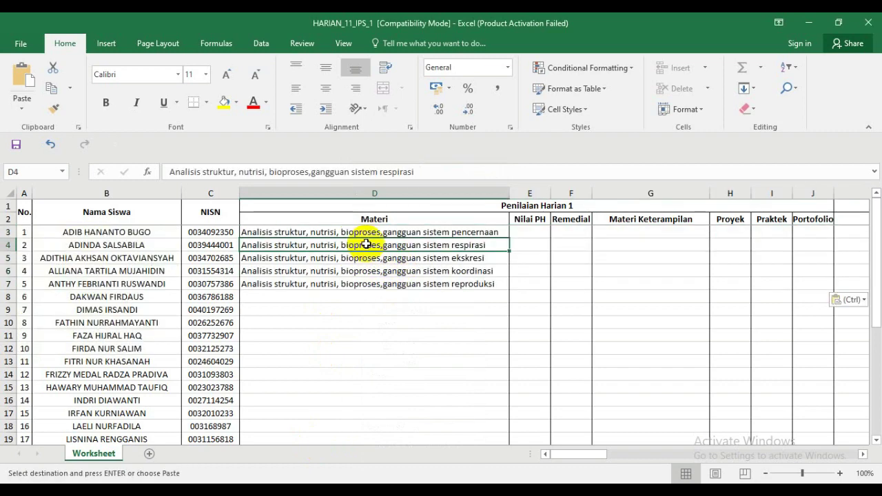
- Copy the second summary from D4 into K3, the Penilaian Harian 2 Materi cell
key("ctrl+c")
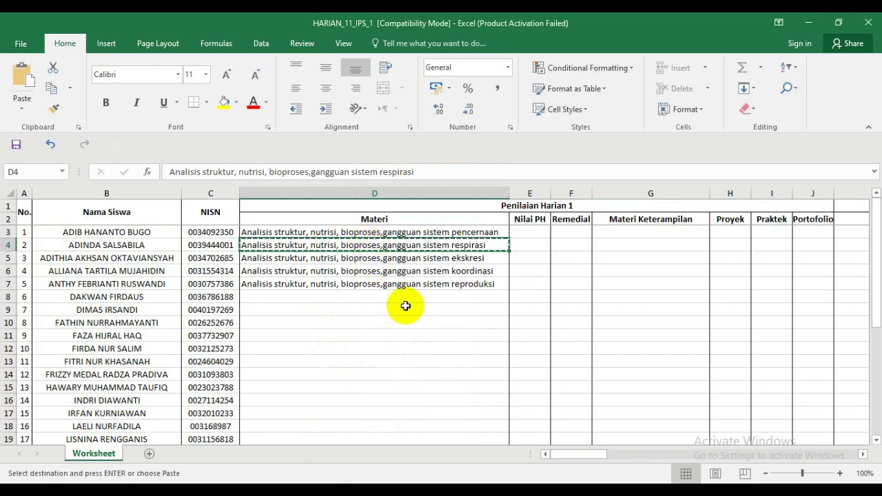
left_click(862, 454)
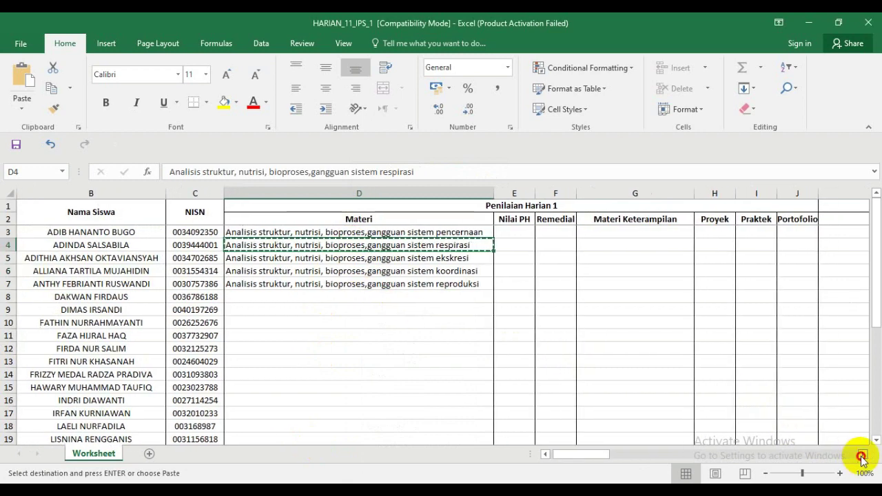
left_click(543, 233)
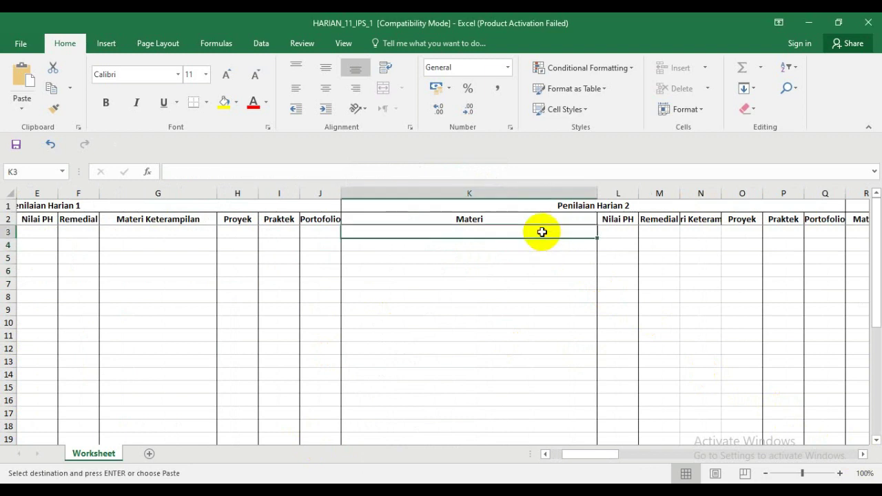
key("Return")
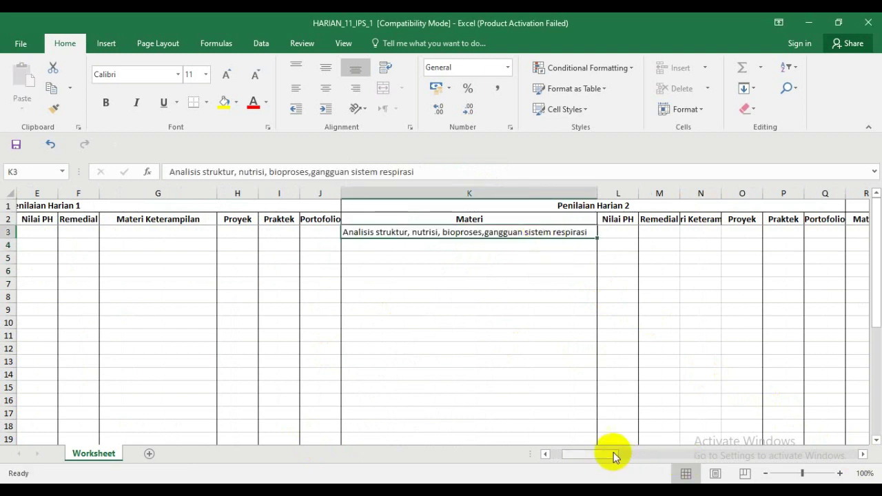
- Copy the third summary from D5 into R3 for Penilaian Harian 3 and autofit column R
left_click_drag(612, 457, 564, 455)
left_click(358, 257)
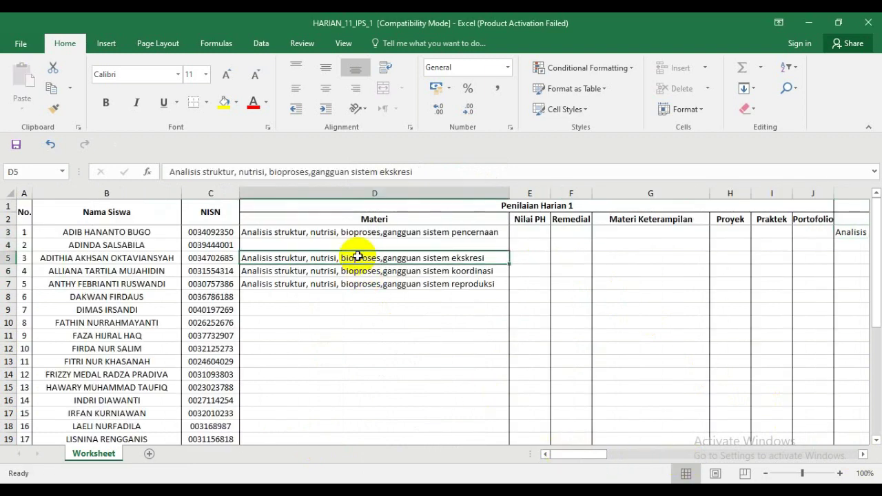
key("ctrl+c")
left_click_drag(574, 454, 606, 453)
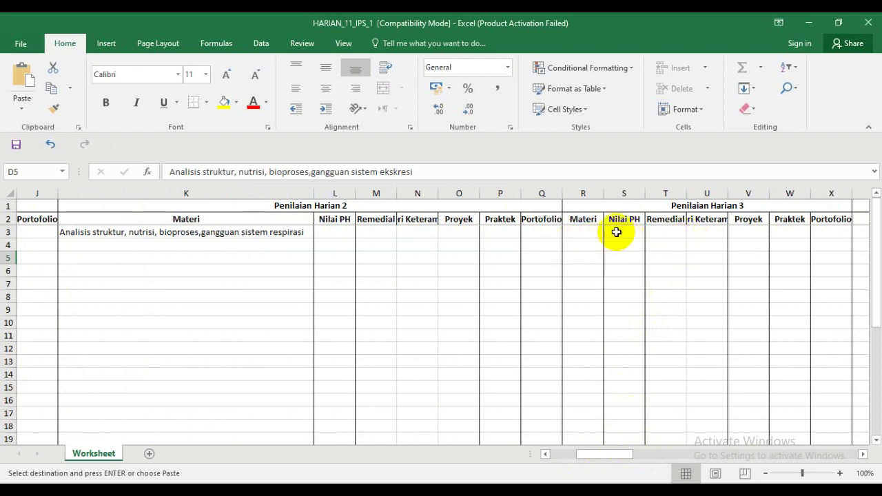
left_click(582, 230)
key("Return")
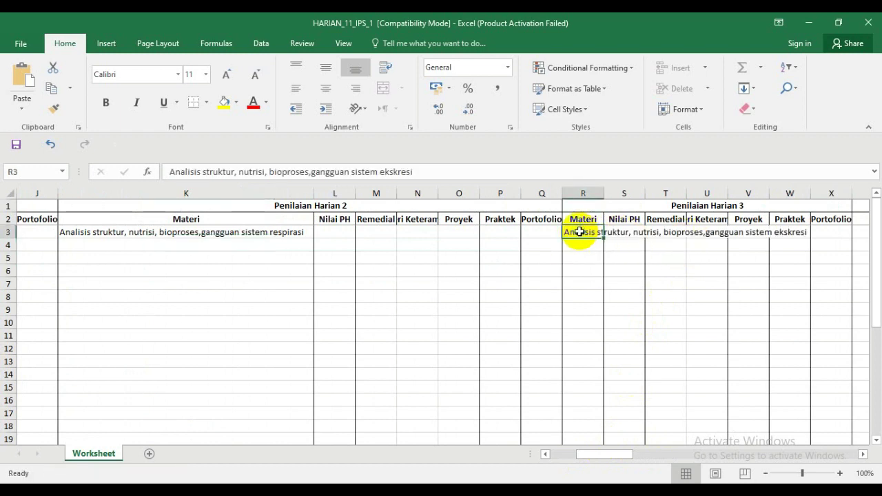
double_click(602, 192)
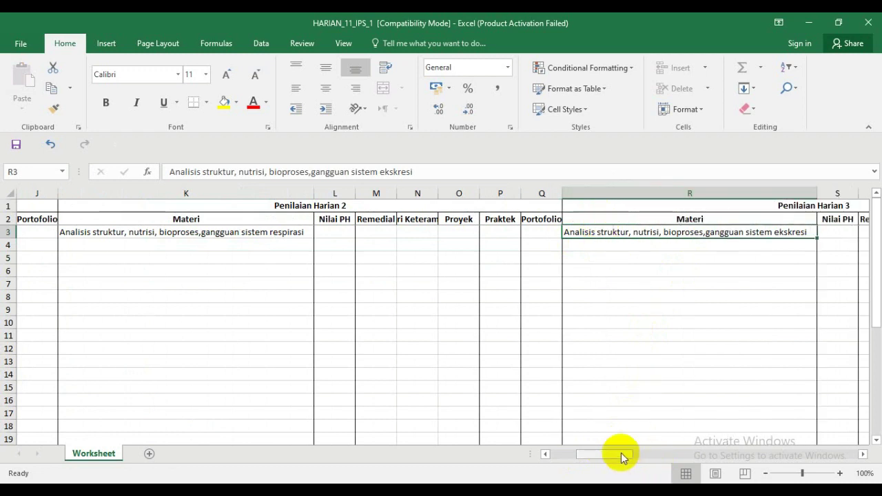
- Copy the koordinasi summary from D6 into Y3 for Penilaian Harian 4
left_click_drag(621, 455, 554, 455)
left_click(370, 273)
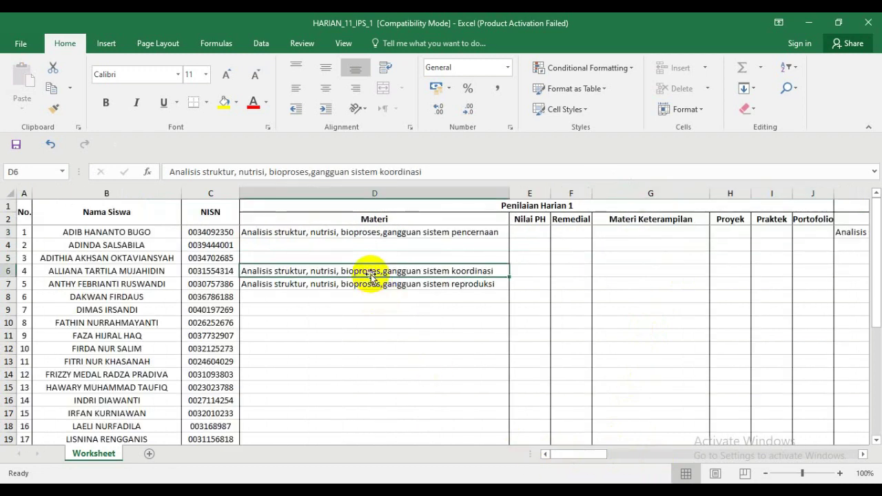
key("ctrl+c")
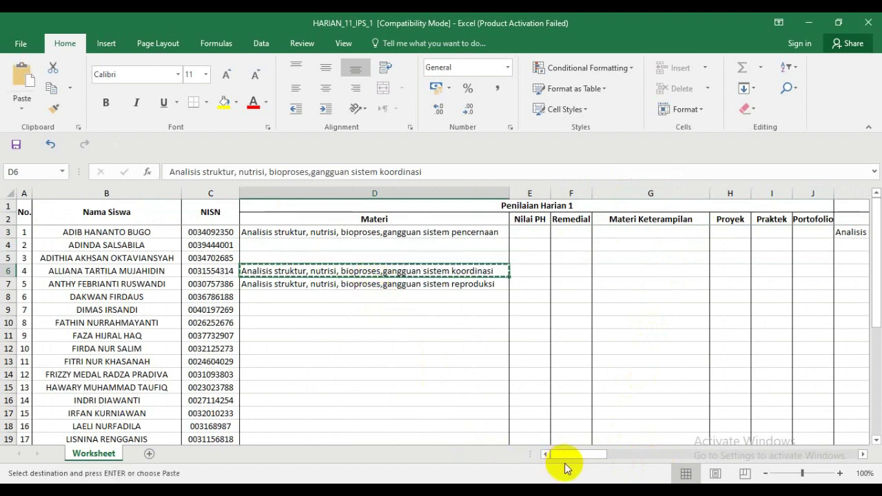
left_click_drag(568, 457, 616, 452)
left_click(401, 233)
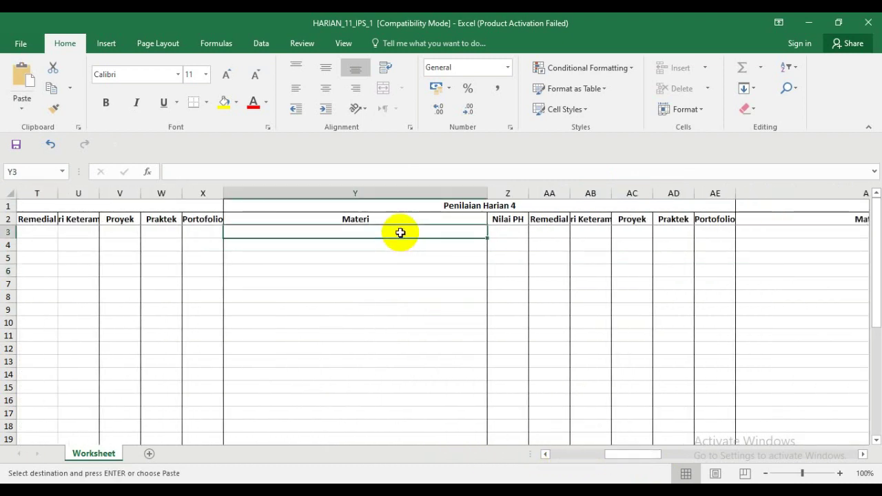
key("Return")
- Move the reproduksi text from D7 into AF3 for Penilaian Harian 5 and autofit column AF
left_click_drag(630, 461, 534, 460)
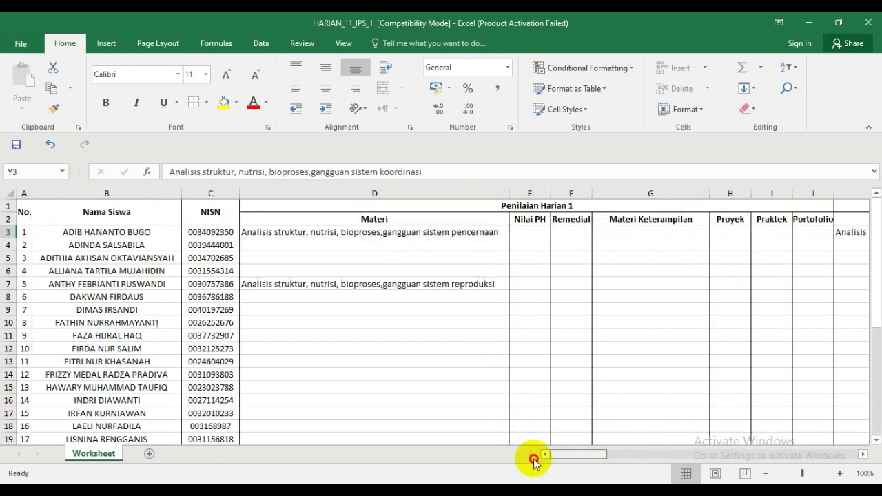
left_click(444, 292)
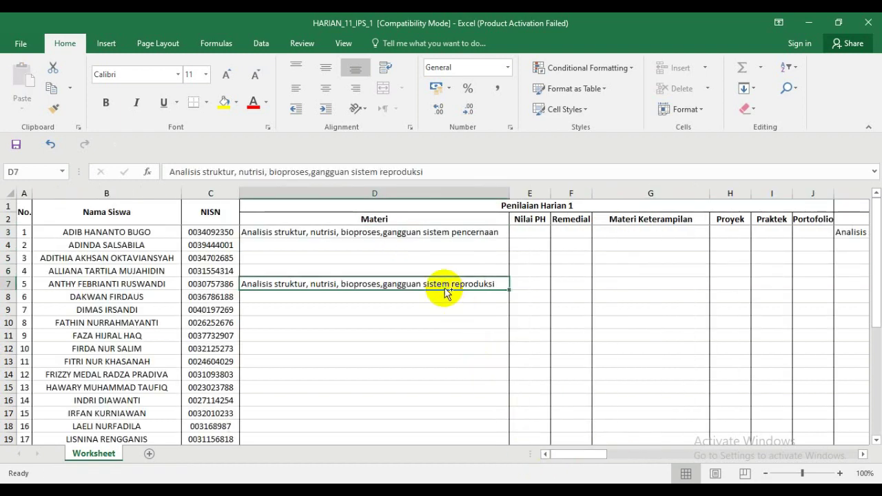
key("ctrl+c")
left_click_drag(581, 453, 654, 455)
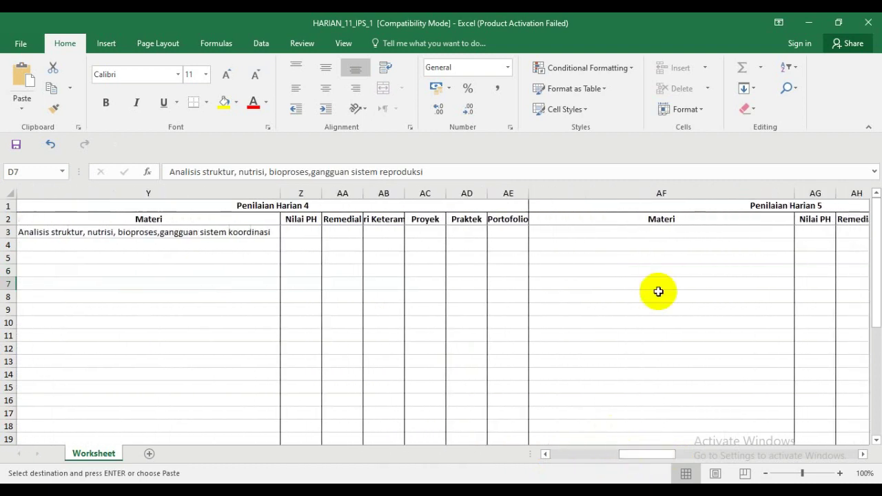
left_click(646, 233)
key("Return")
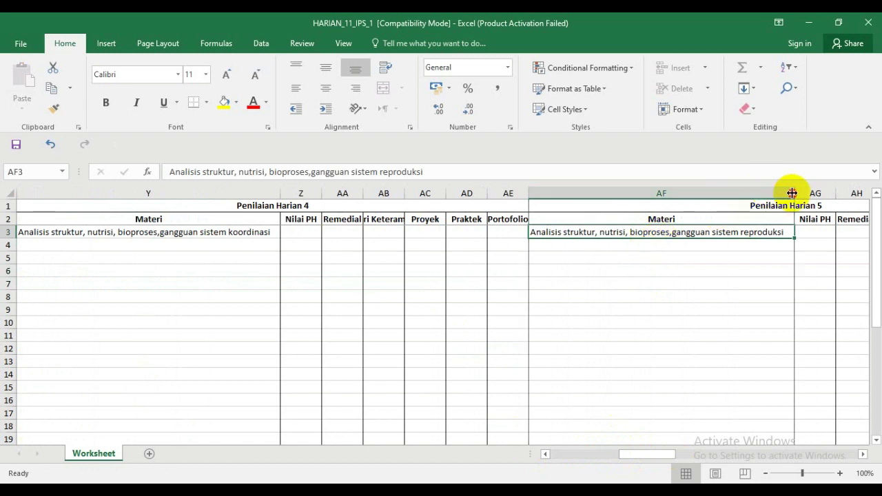
left_click_drag(794, 193, 582, 207)
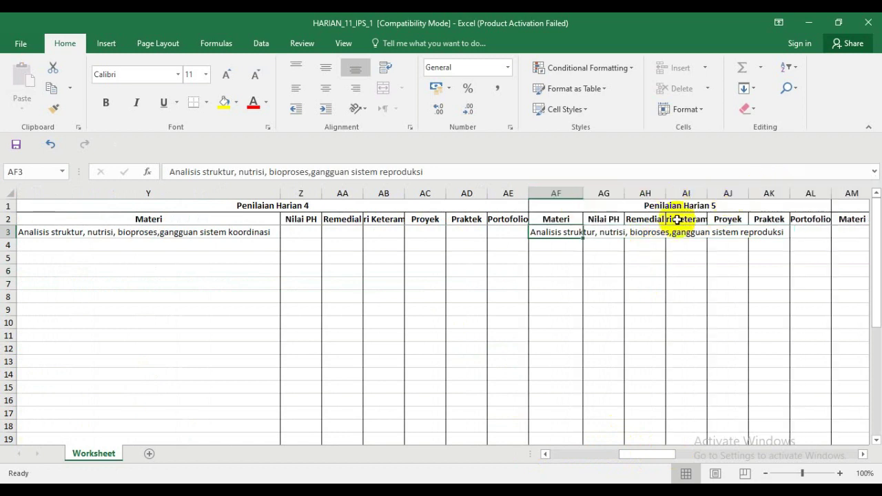
double_click(586, 189)
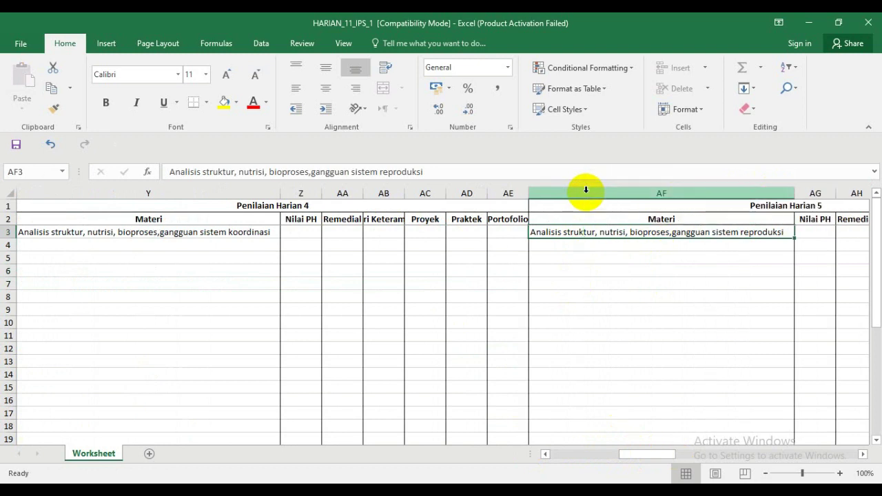
left_click_drag(672, 457, 548, 453)
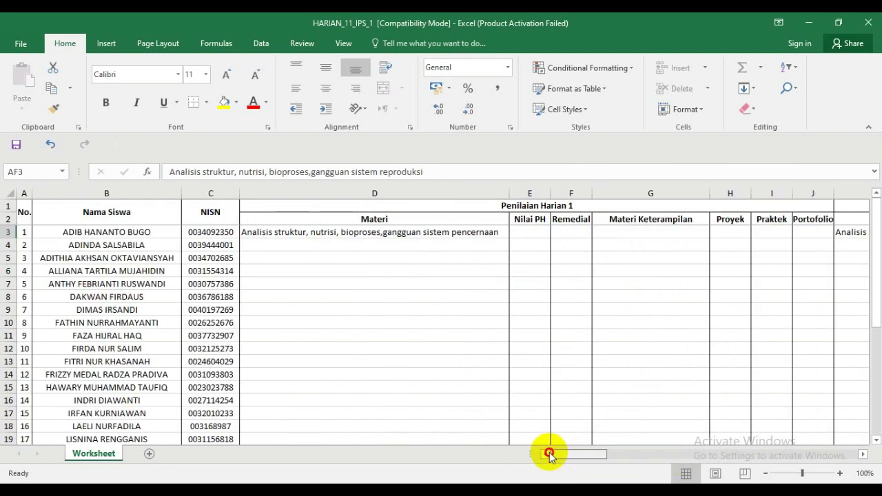
left_click(448, 236)
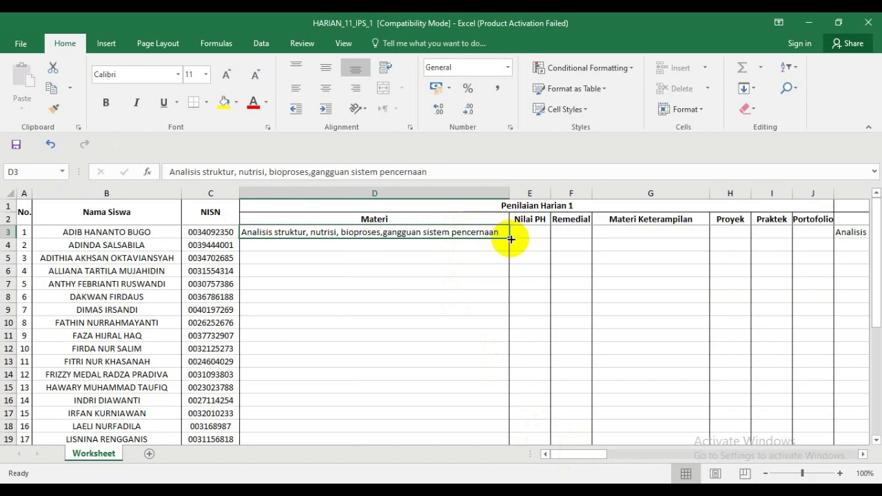
- Fill the D3 text and the K3 respirasi text down their columns to row 33
left_click_drag(510, 239, 489, 417)
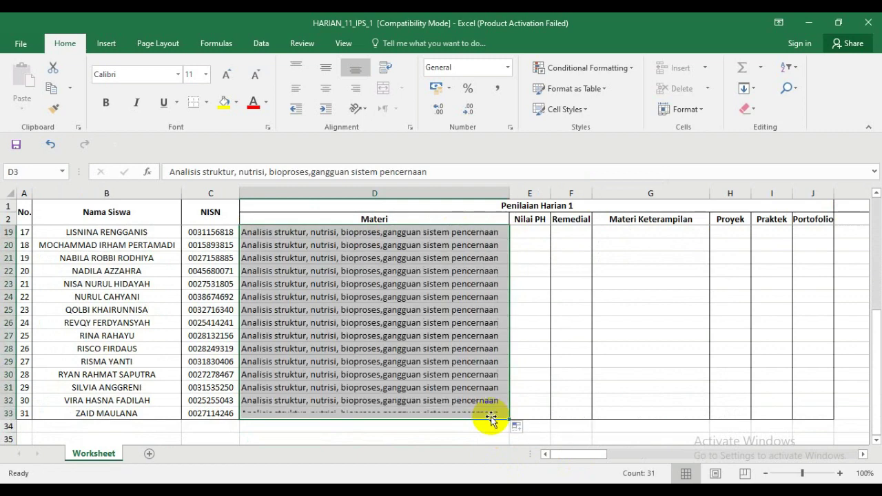
mouse_move(572, 457)
left_mouse_down()
mouse_move(606, 457)
mouse_move(578, 457)
mouse_move(585, 459)
left_mouse_up()
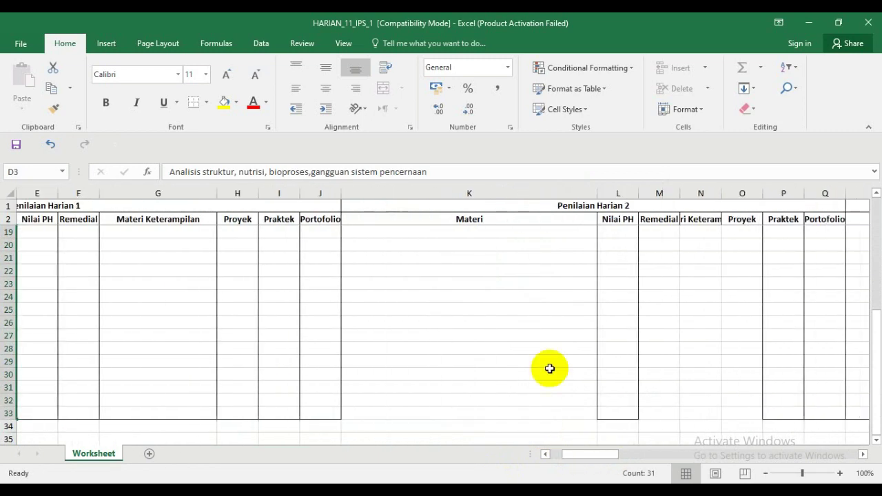
scroll(550, 368, "up", 3)
left_click(558, 232)
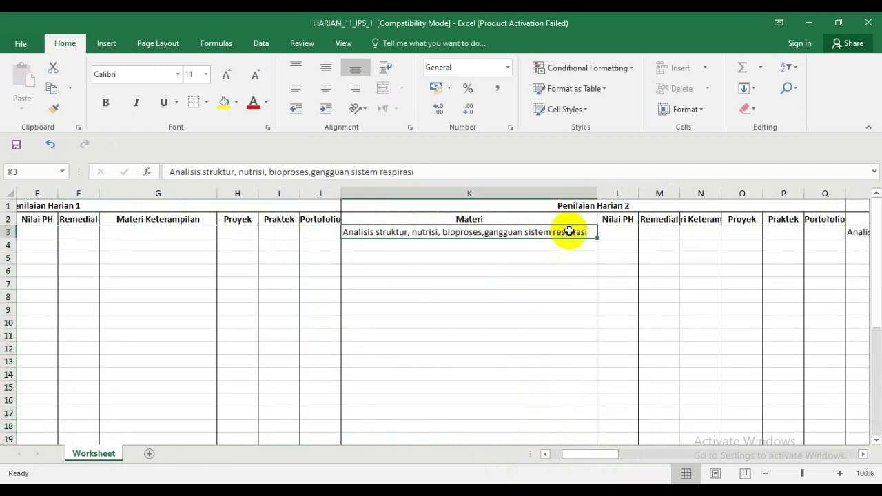
left_click_drag(598, 239, 571, 414)
left_click_drag(597, 458, 617, 457)
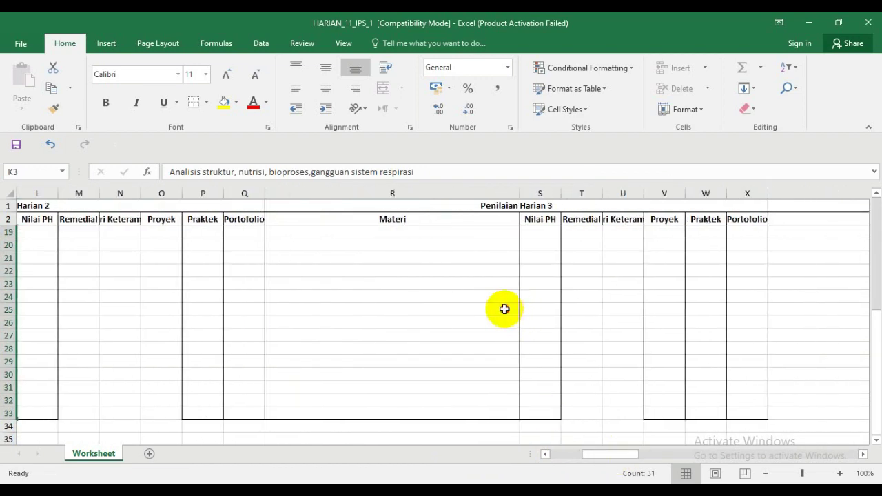
- Fill the ekskresi text in R3 down column R to row 33
left_click(505, 310)
scroll(499, 310, "up", 5)
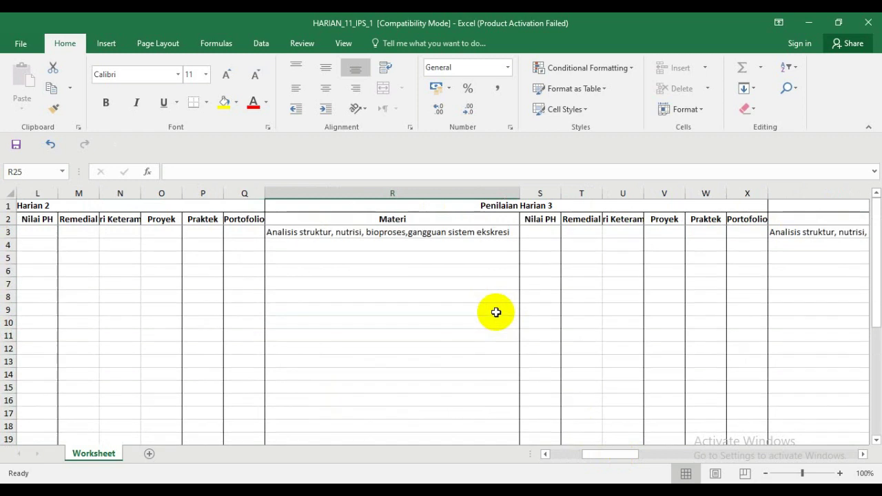
left_click(495, 232)
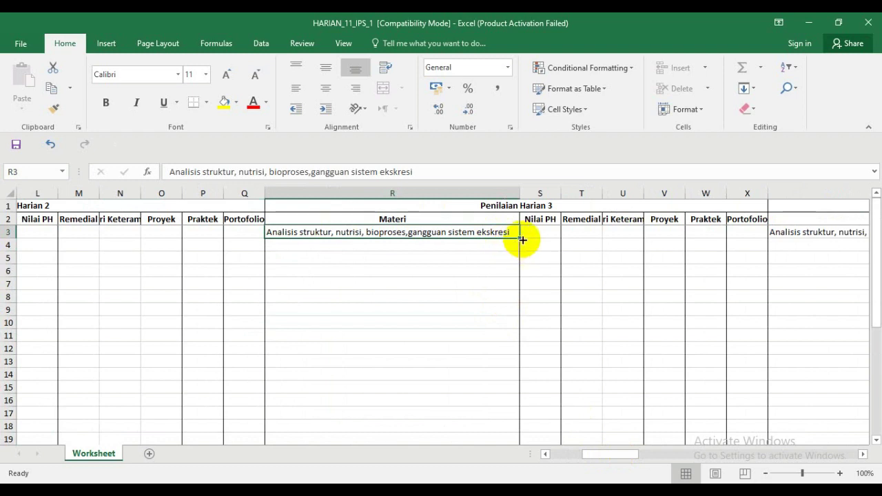
left_click_drag(523, 240, 514, 421)
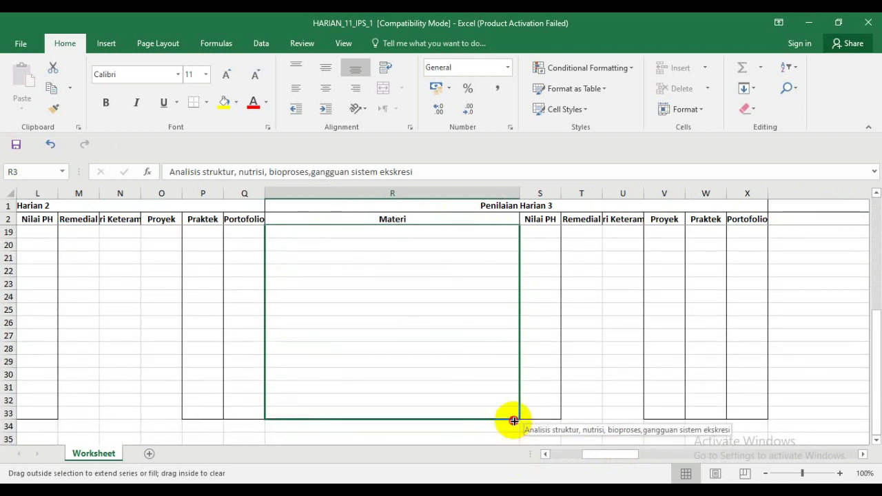
left_click_drag(513, 421, 513, 421)
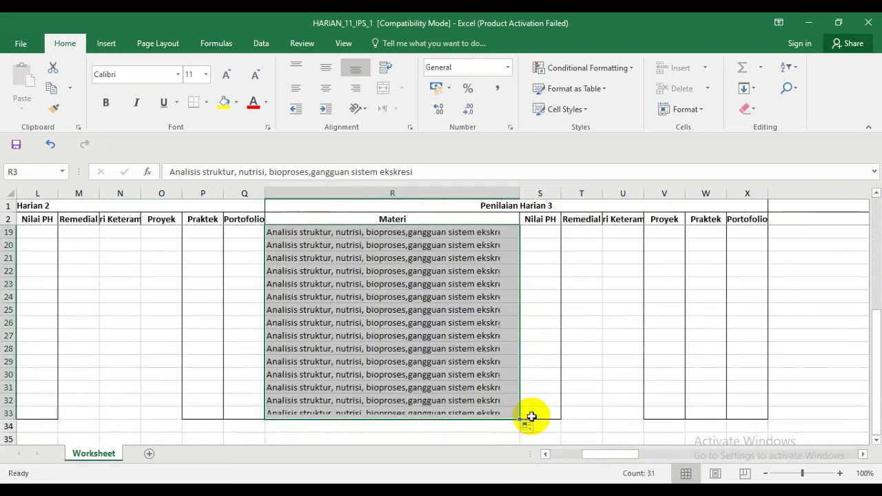
- Copy the koordinasi text from Y3 into Y3:Y33
left_click(862, 455)
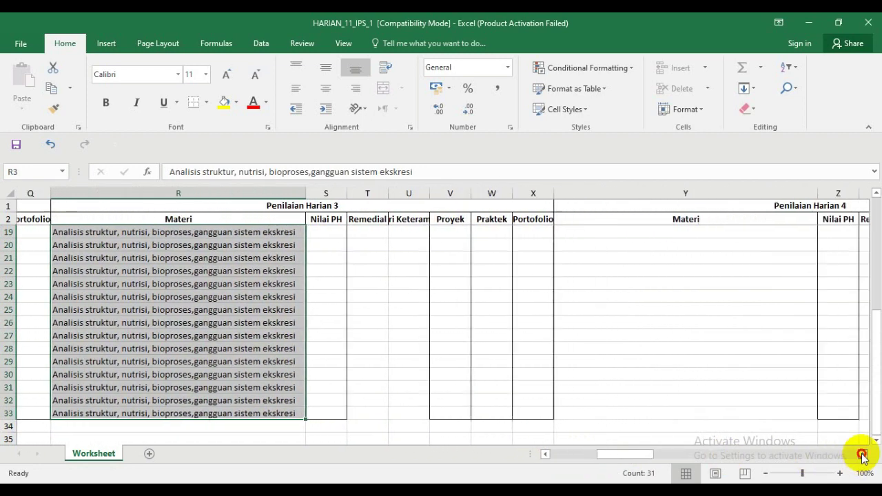
scroll(471, 351, "up", 6)
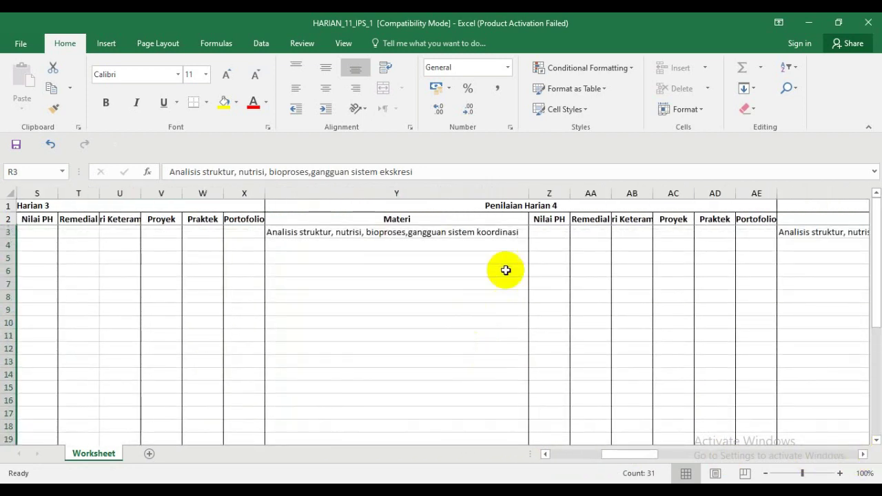
left_click(492, 232)
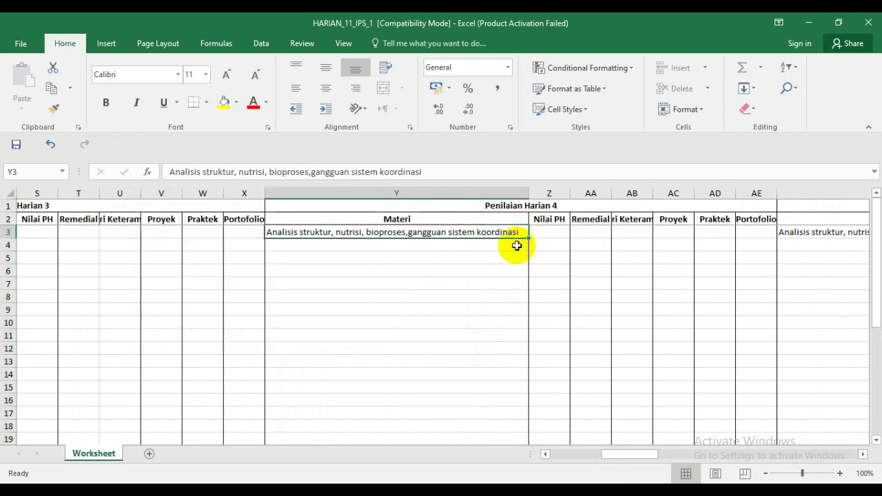
key("ctrl+c")
key("shift+Down")
key("shift+Down")
key("shift+Down")
key("shift+Down")
key("shift+Down")
key("shift+Down")
key("shift+Down")
key("shift+Down")
key("shift+Down")
key("shift+Down")
key("shift+Down")
key("shift+Down")
key("shift+Down")
key("shift+Down")
key("shift+Down")
key("shift+Down")
key("shift+Down")
key("shift+Down")
key("shift+Down")
key("shift+Down")
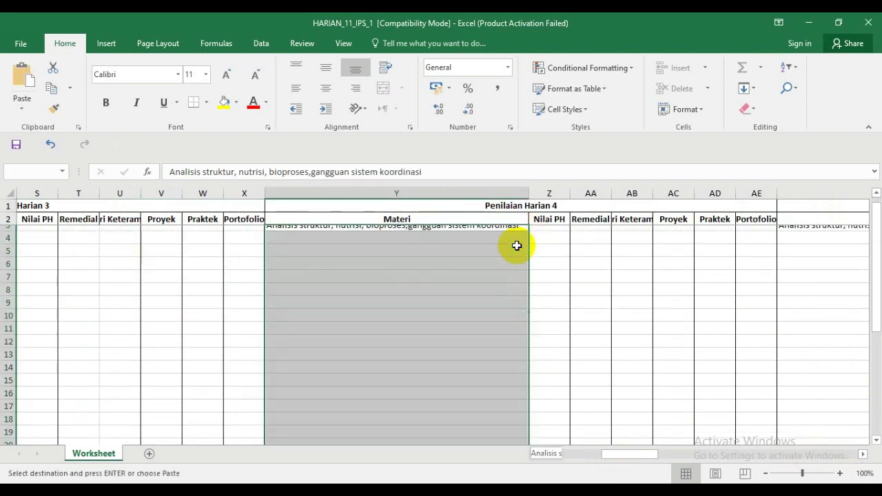
key("shift+Down")
key("shift+Up")
key("shift+Up")
key("shift+Up")
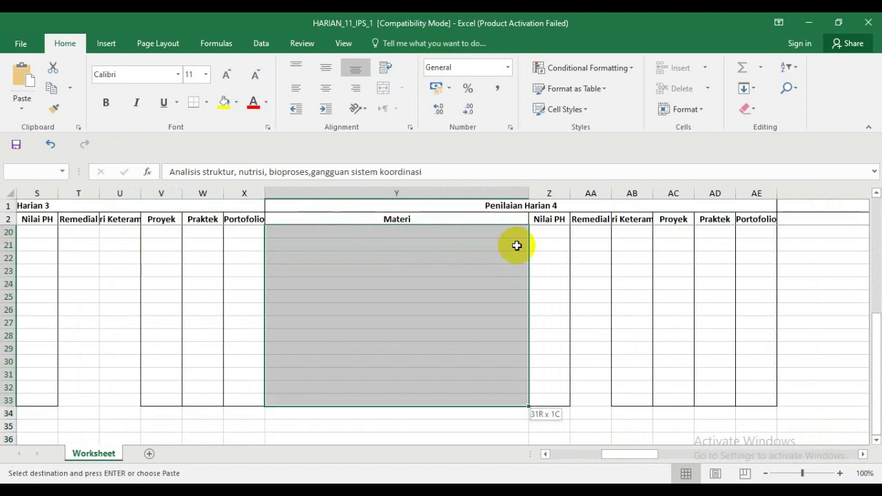
key("ctrl+v")
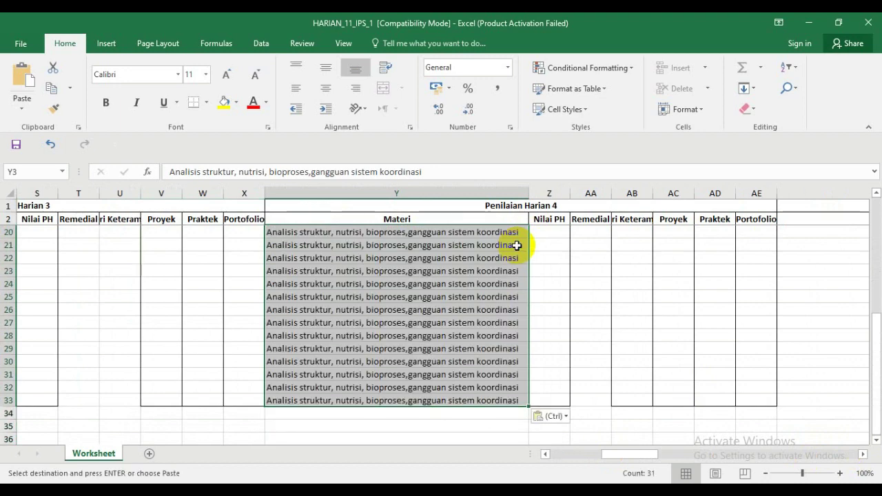
- Copy the reproduksi text in AF3 of Penilaian Harian 5
left_click(863, 455)
left_click(863, 455)
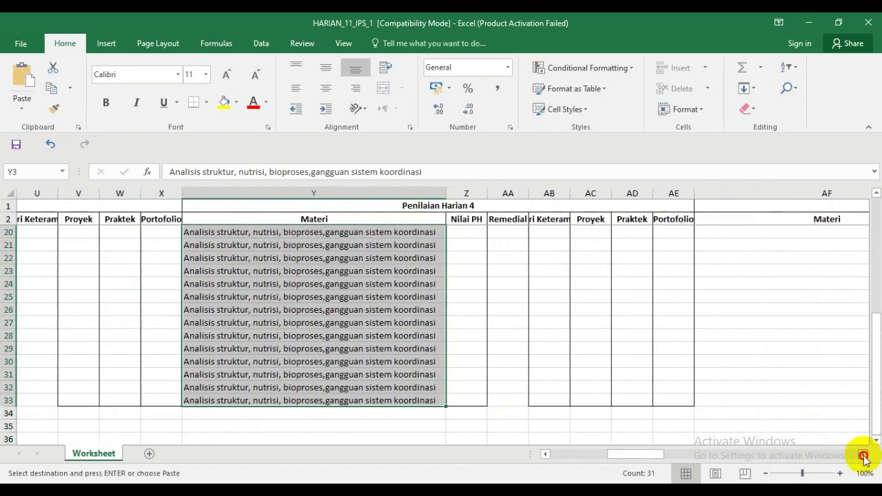
left_click(863, 455)
left_click(863, 455)
scroll(741, 345, "up", 6)
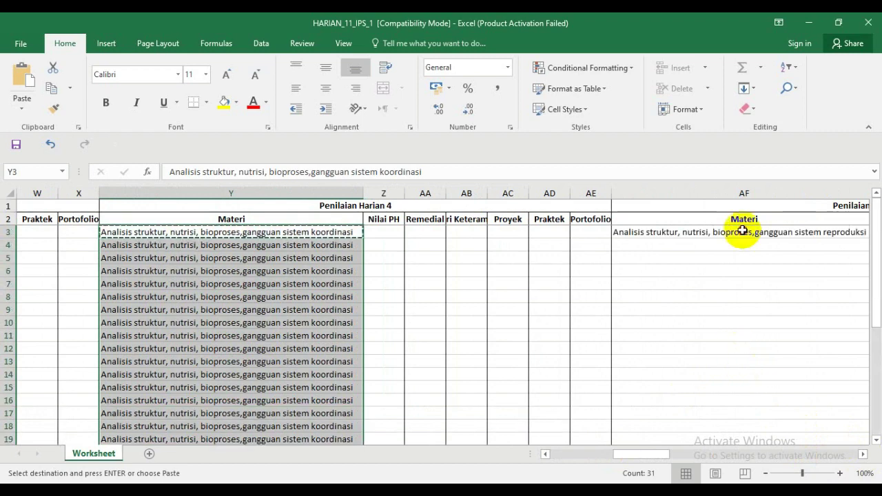
left_click(743, 233)
key("Right")
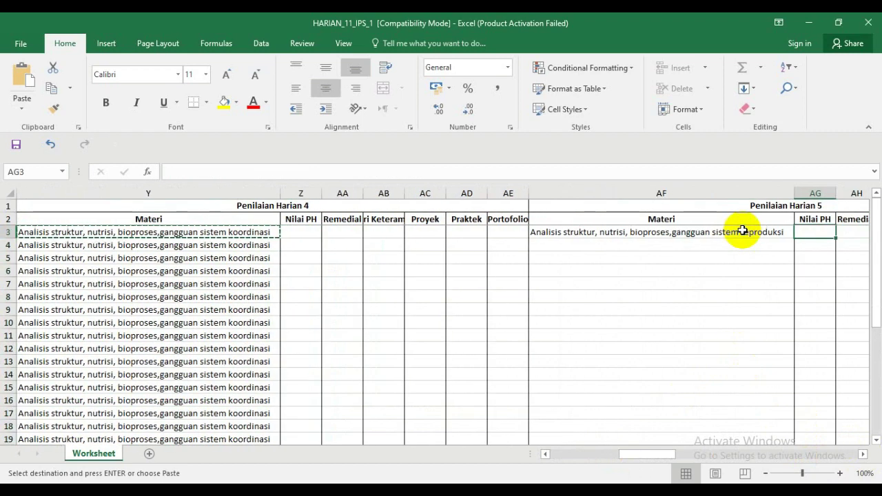
left_click(743, 232)
key("ctrl+c")
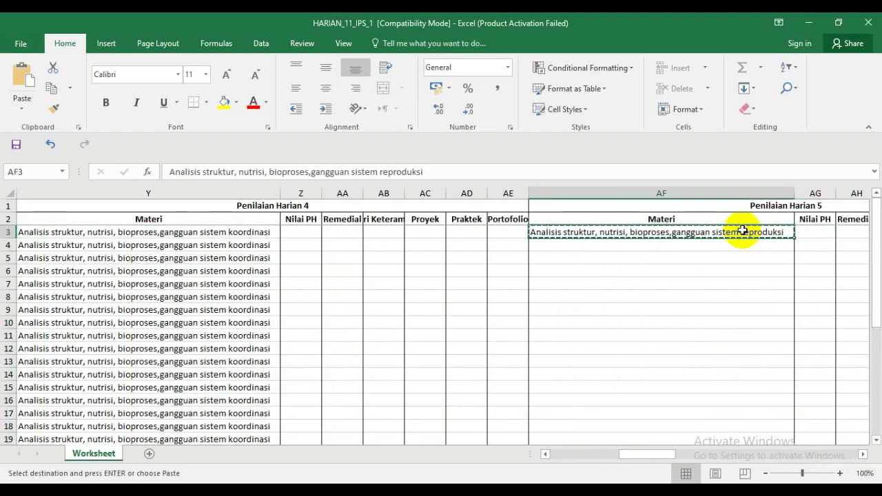
- Extend the selection to AF3:AF33 and put the reproduksi text in it
key("shift+Down")
key("shift+Down")
key("shift+Down")
key("shift+Down")
key("shift+Down")
key("shift+Down")
key("shift+Down")
key("shift+Down")
key("shift+Down")
key("shift+Down")
key("shift+Down")
key("shift+Down")
key("shift+Down")
key("shift+Down")
key("shift+Down")
key("shift+Down")
key("shift+Down")
key("shift+Down")
key("shift+Down")
key("shift+Down")
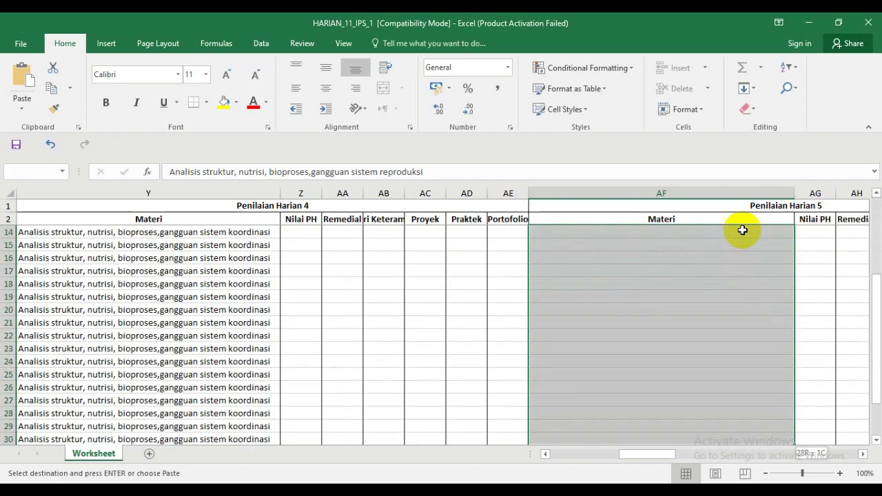
key("shift+Down")
key("shift+Down")
key("shift+Down")
key("shift+Down")
key("shift+Down")
key("shift+Down")
key("shift+Down")
key("shift+Down")
key("shift+Up")
key("shift+Up")
key("shift+Up")
key("shift+Up")
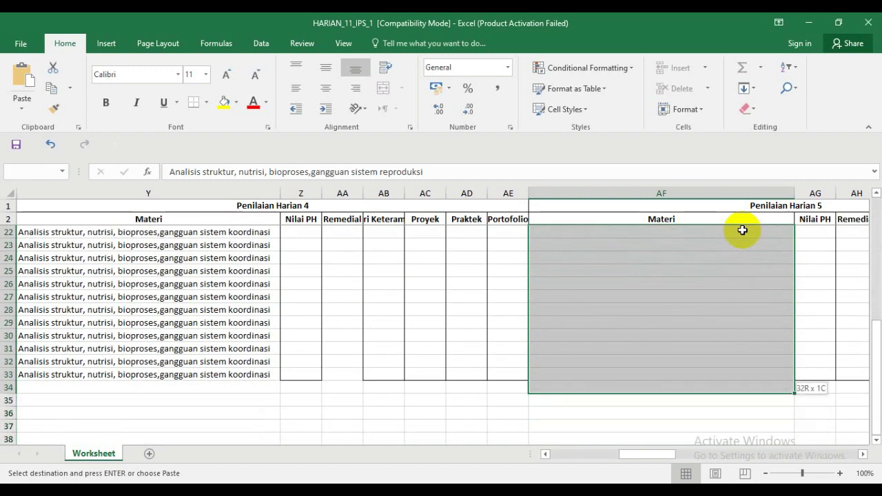
key("shift+Up")
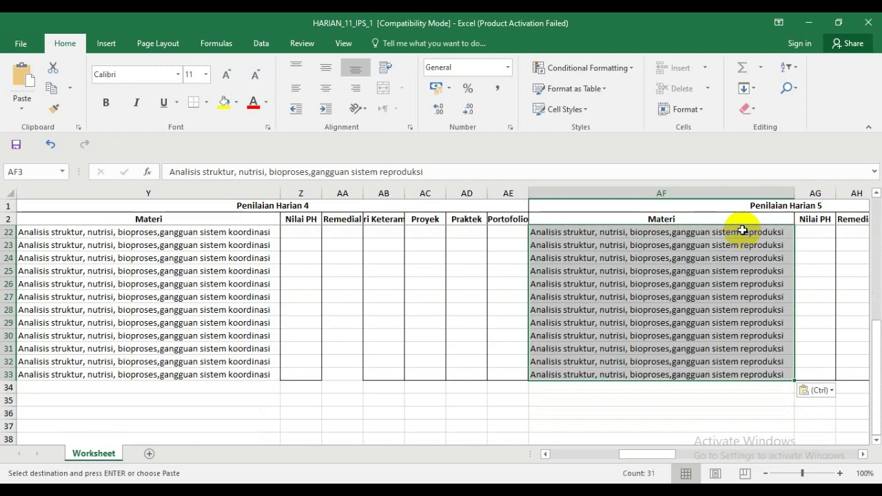
key("Escape")
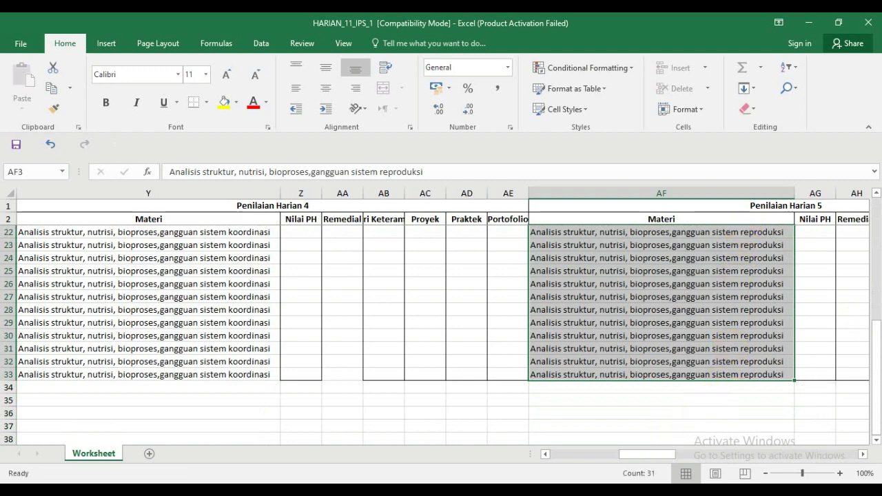
scroll(874, 344, "up", 6)
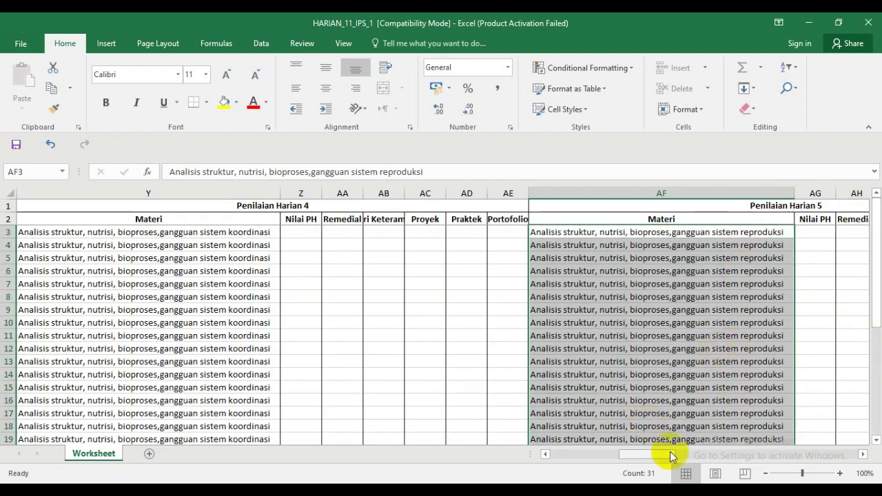
left_click_drag(667, 454, 571, 461)
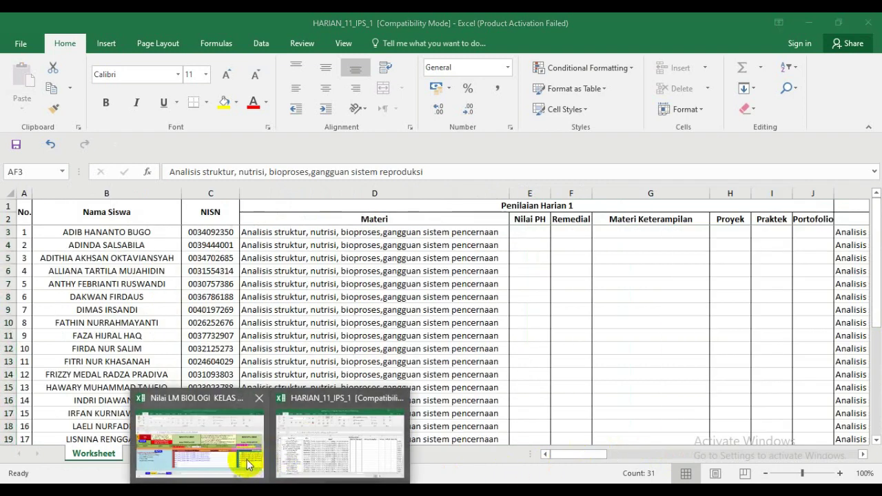
- Copy the K-1 to K-5 skill descriptions (AB61:AB65) from Nilai LM BIOLOGI, then return to HARIAN_11_IPS_1
left_click(251, 465)
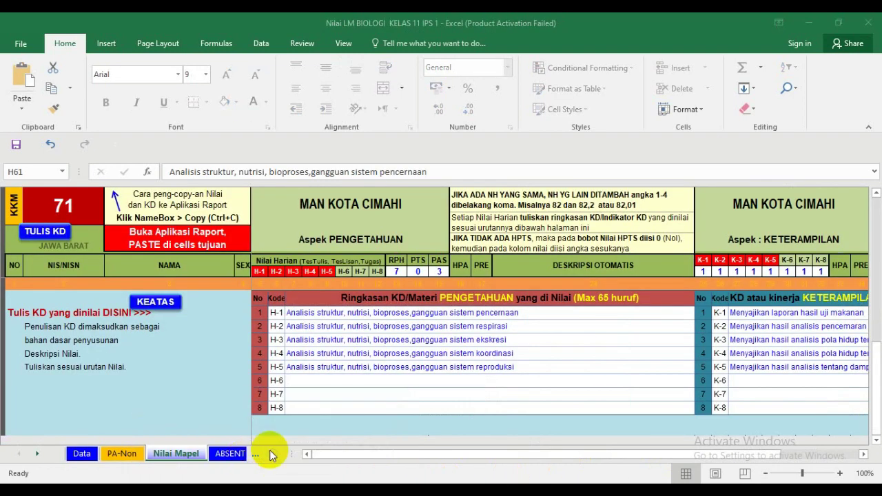
left_click(864, 455)
left_click(864, 455)
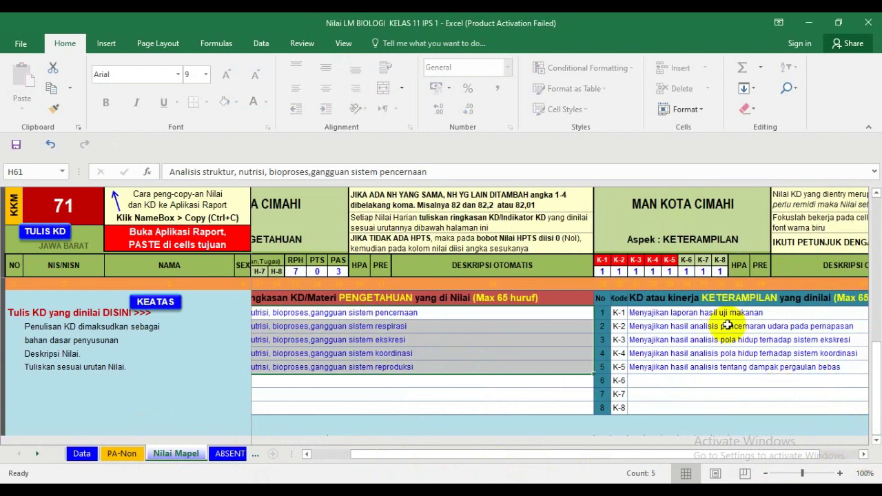
left_click_drag(703, 312, 706, 363)
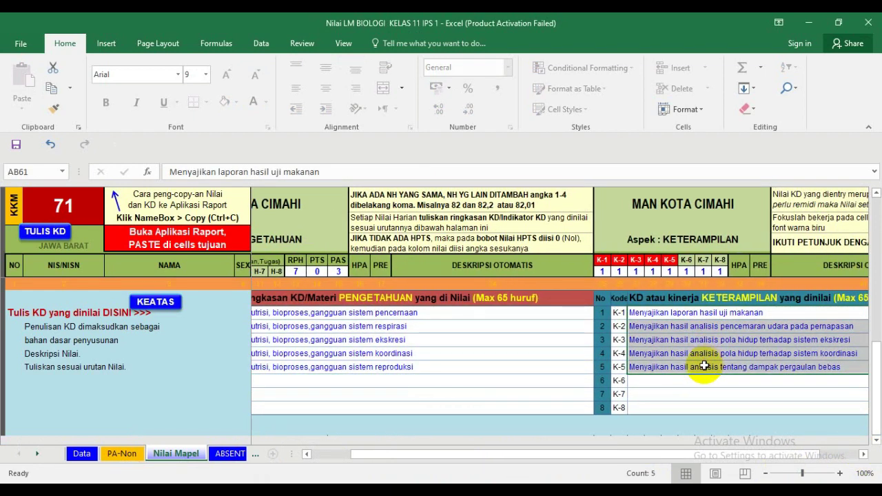
key("ctrl+c")
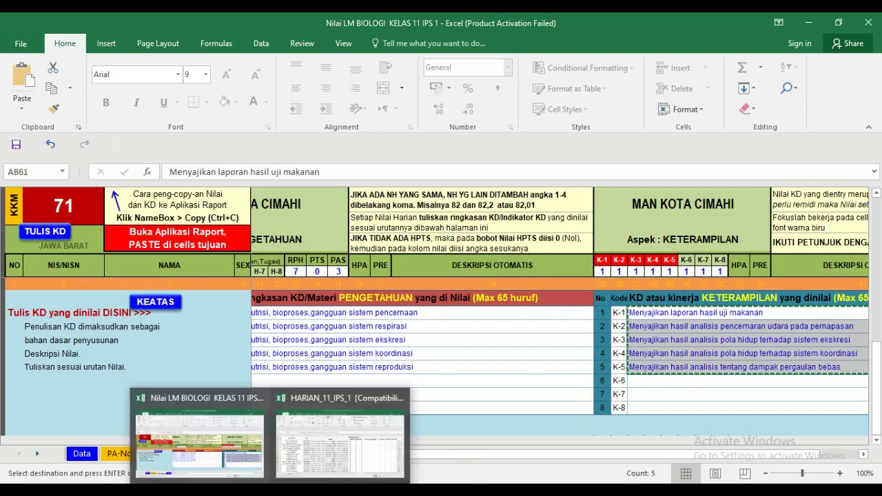
left_click(310, 455)
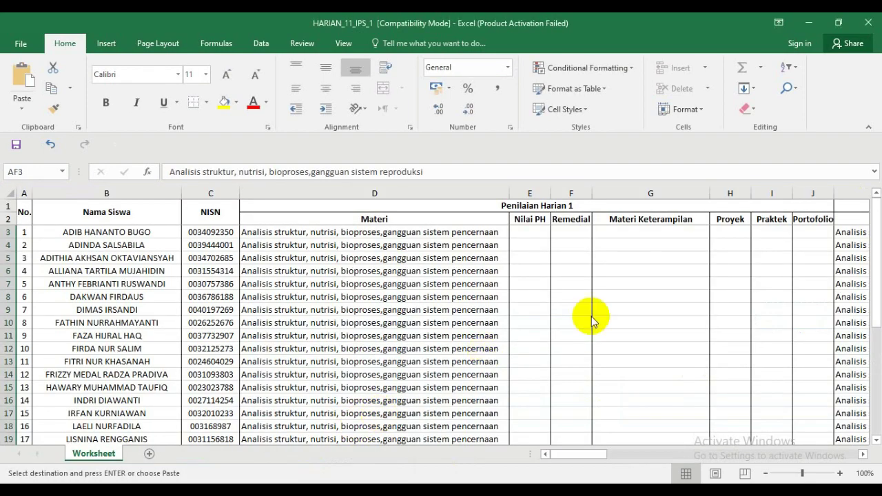
- Widen column N so its Materi Keterampilan header shows in full
left_click(862, 454)
left_click(863, 454)
left_click(863, 454)
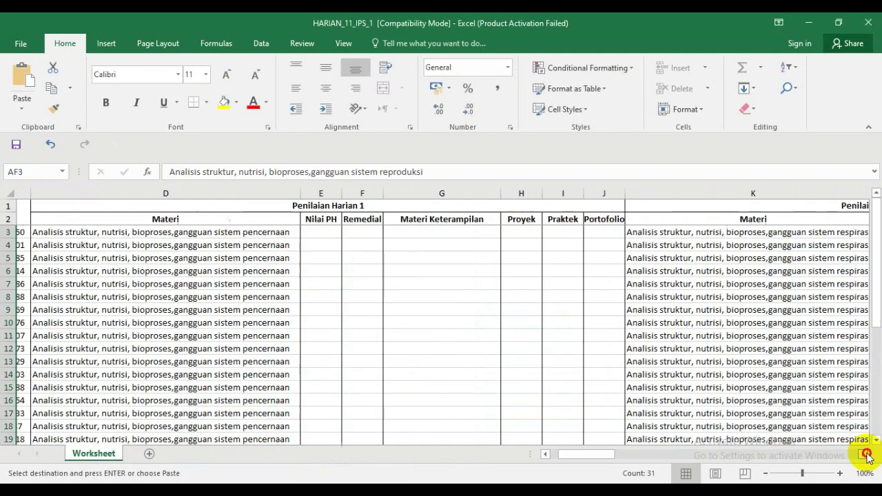
left_click(452, 236)
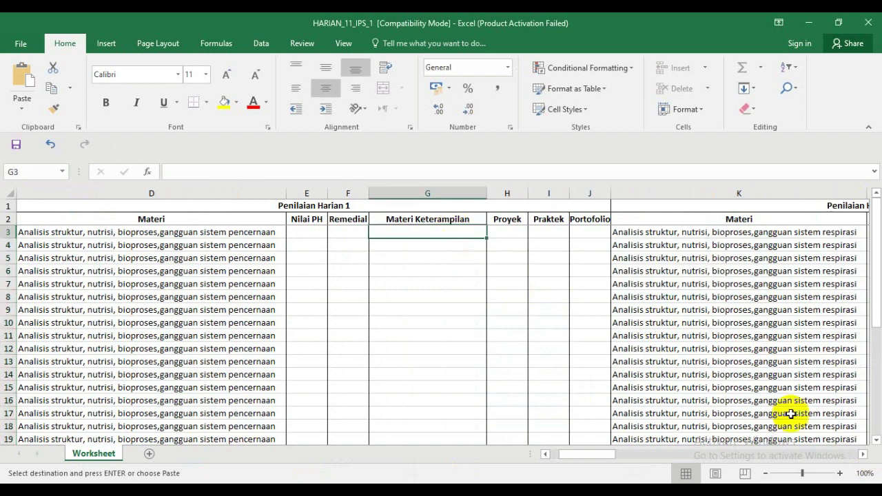
left_click(863, 454)
left_click(863, 454)
left_click(862, 454)
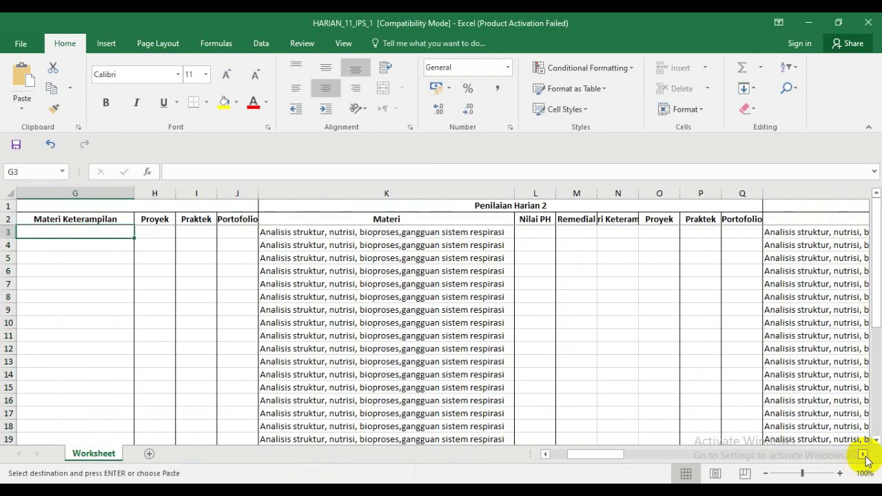
left_click(618, 218)
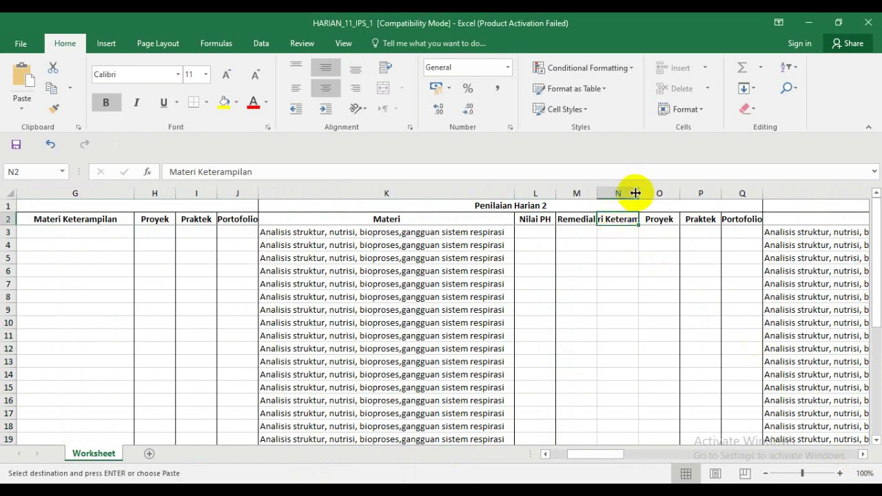
left_click_drag(635, 193, 699, 193)
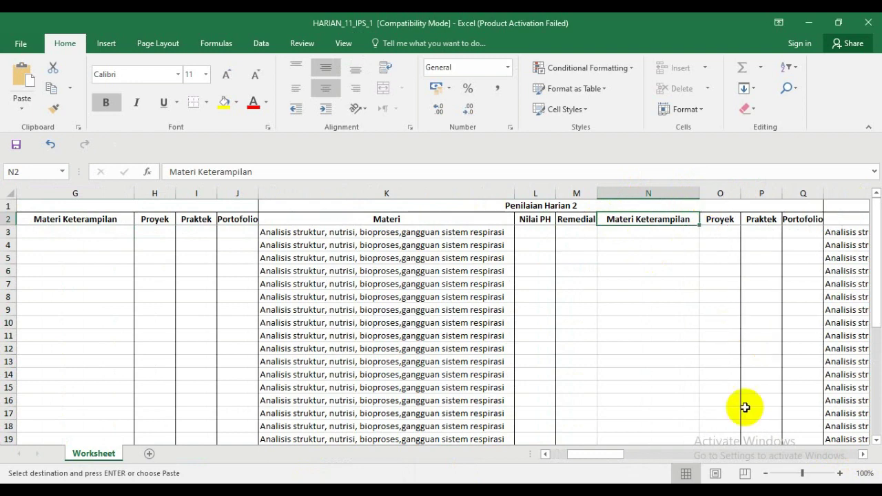
- Paste the five skill descriptions into G3:G7
left_click_drag(620, 461, 572, 449)
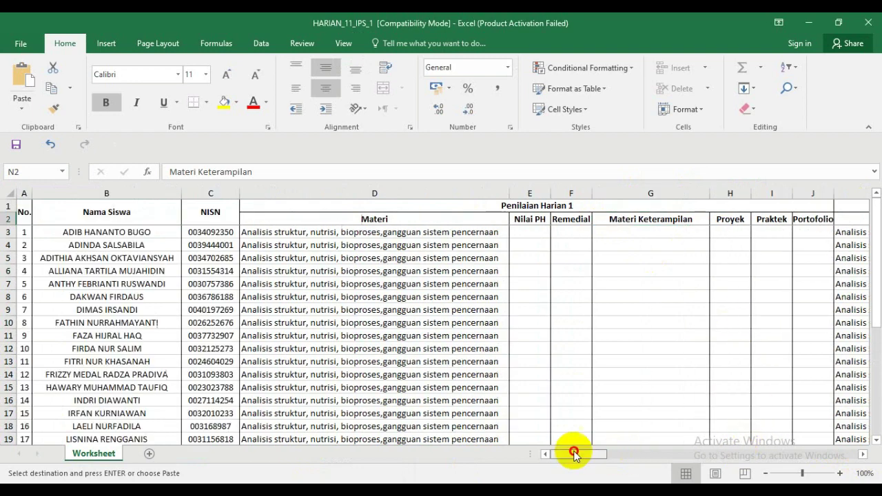
left_click(629, 231)
right_click(630, 231)
left_click(669, 261)
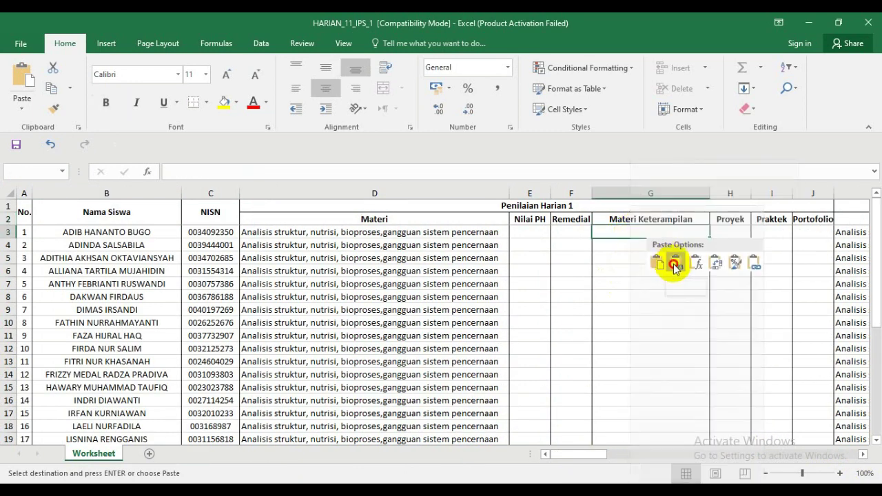
- Left-align the pasted descriptions in G3:G7
left_click_drag(642, 246, 625, 204)
left_click(640, 230)
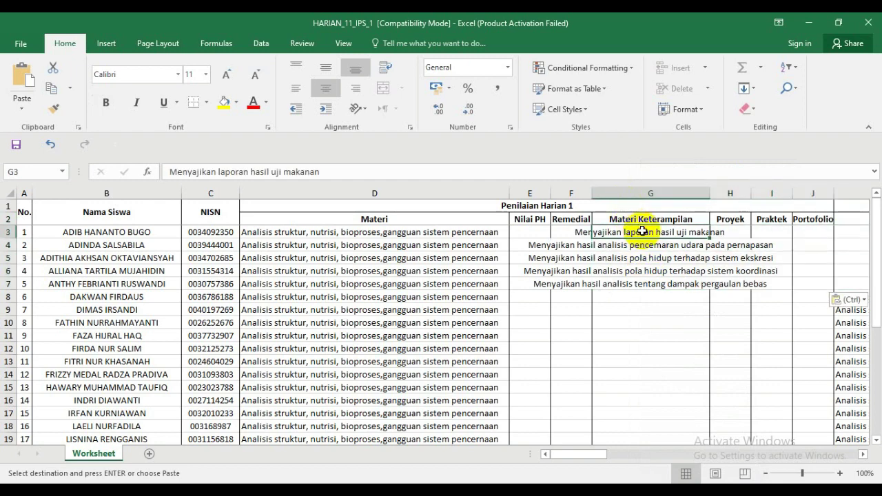
left_click(295, 87)
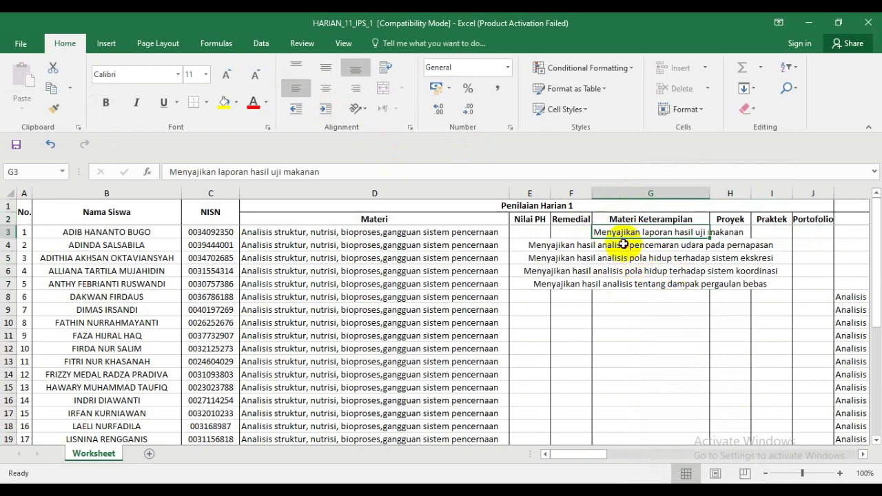
left_click_drag(623, 244, 623, 283)
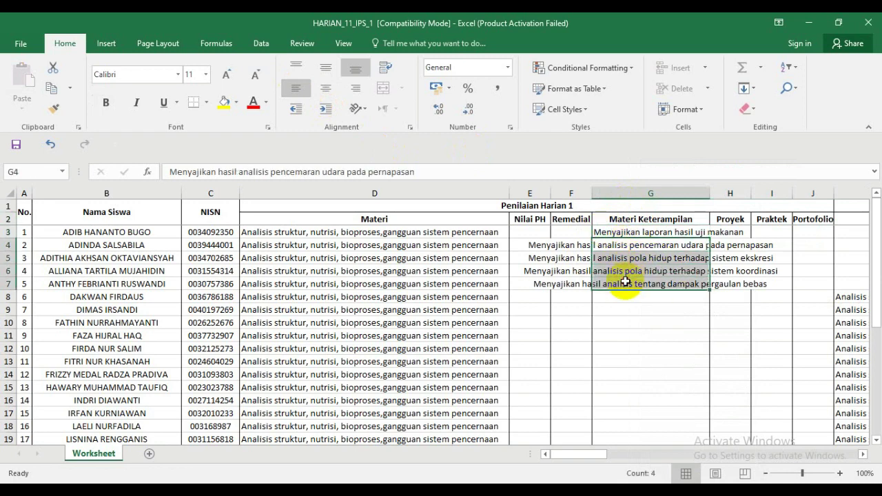
left_click(299, 89)
- Move the second skill description from G4 to N3 and autofit column N
left_click(622, 245)
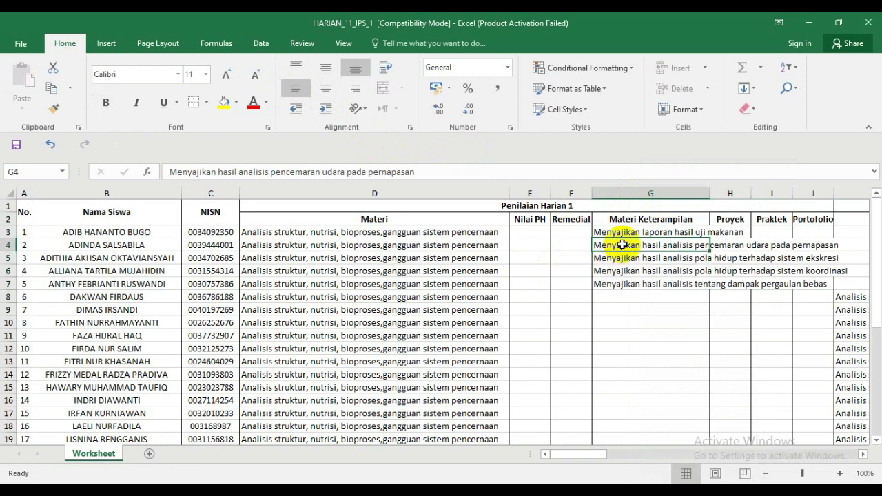
key("ctrl+c")
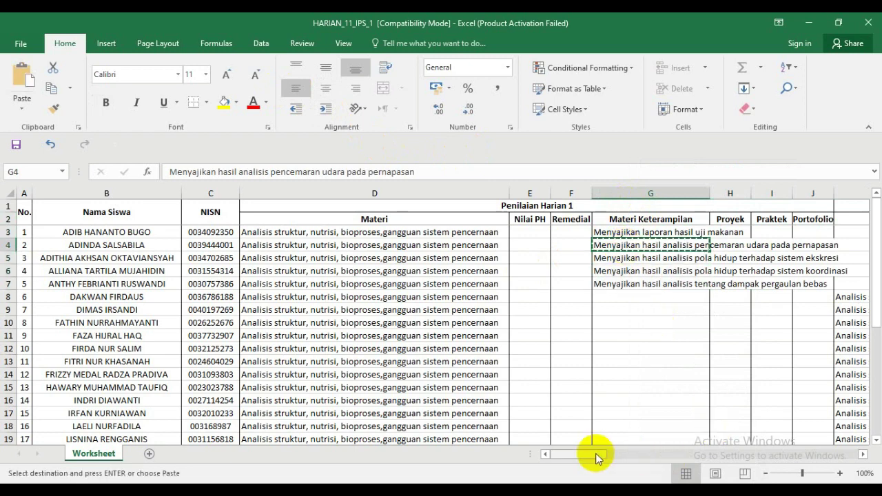
left_click_drag(596, 454, 622, 456)
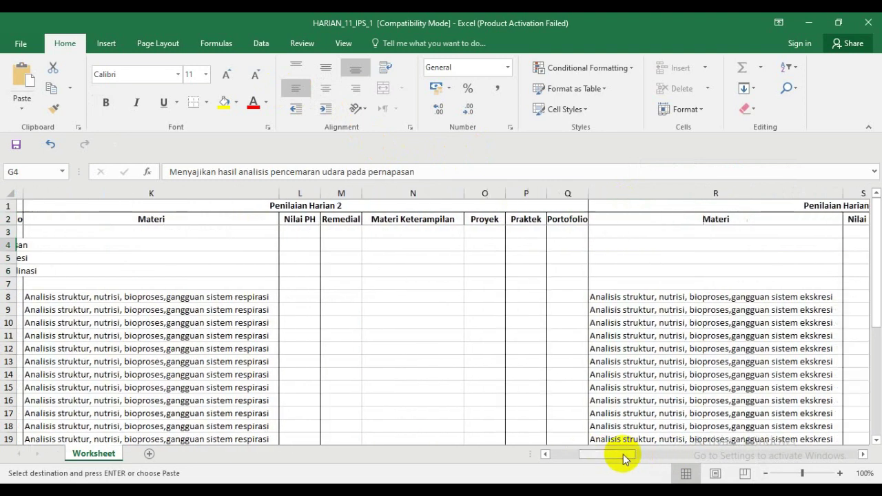
left_click(416, 231)
key("Return")
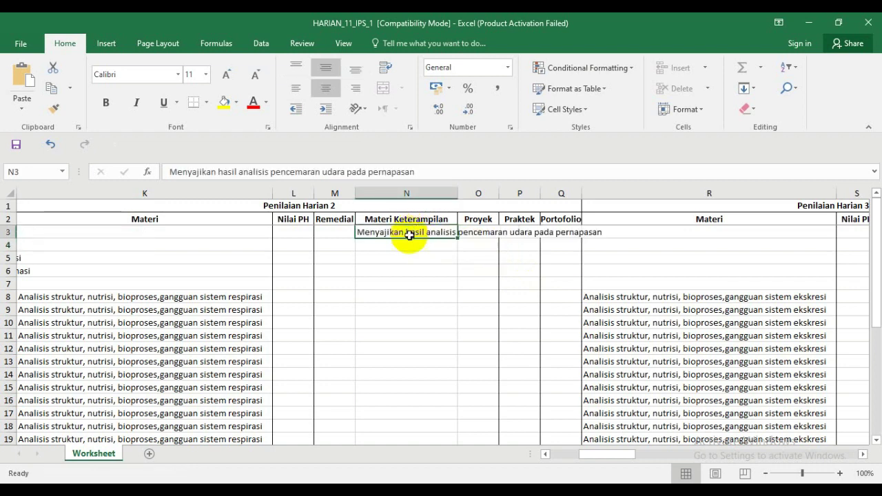
double_click(459, 196)
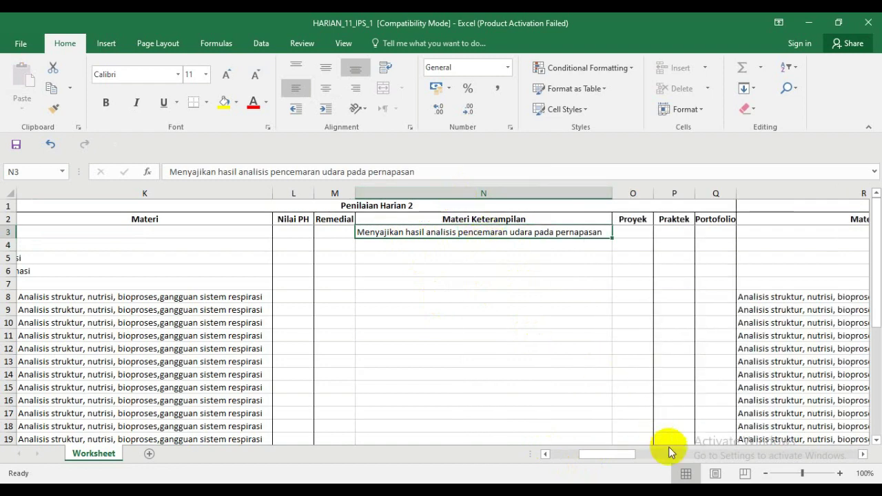
mouse_move(620, 455)
left_mouse_down()
mouse_move(588, 459)
mouse_move(622, 459)
left_mouse_up()
- Move the third skill description from G5 to U3 and autofit column U
left_click(469, 259)
key("ctrl+c")
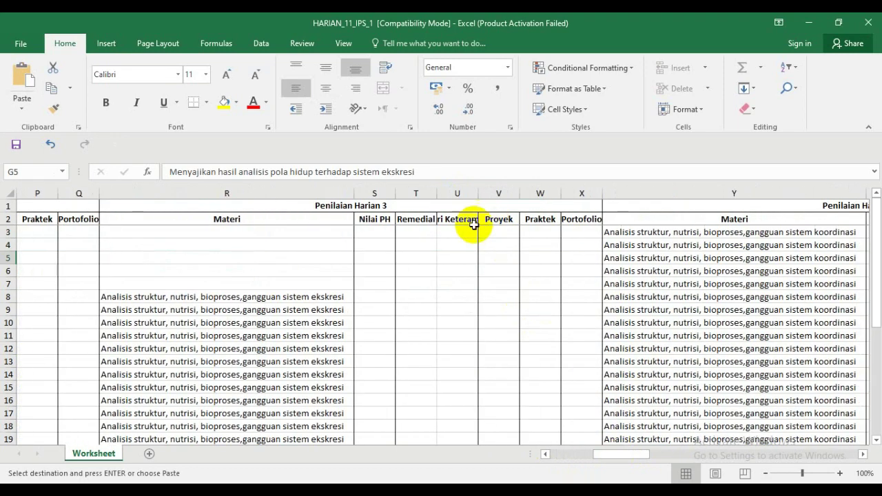
left_click(465, 231)
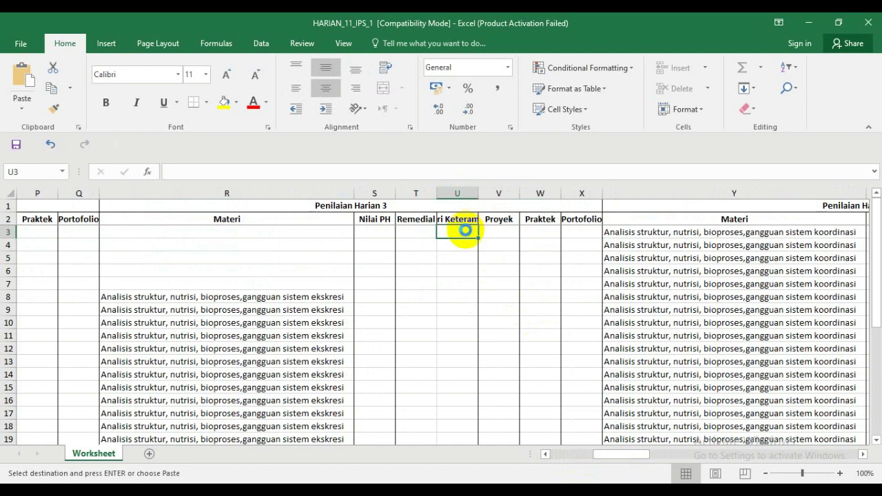
key("Return")
left_click_drag(479, 197, 479, 197)
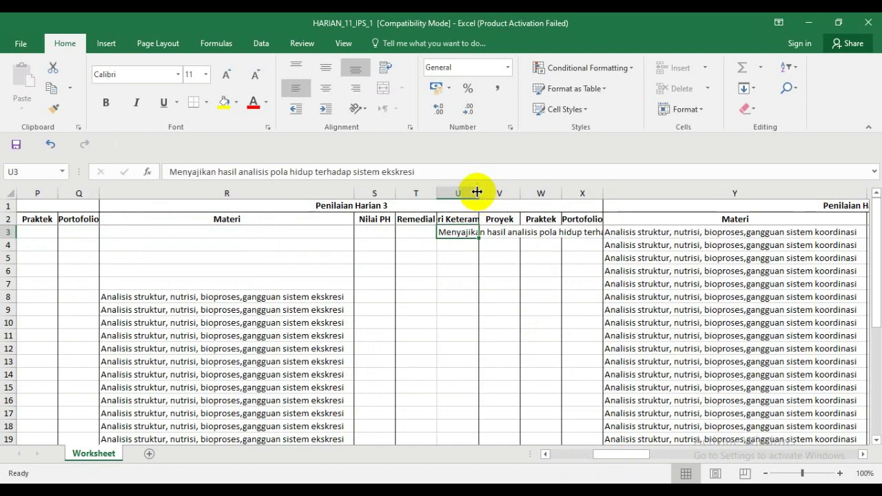
double_click(477, 192)
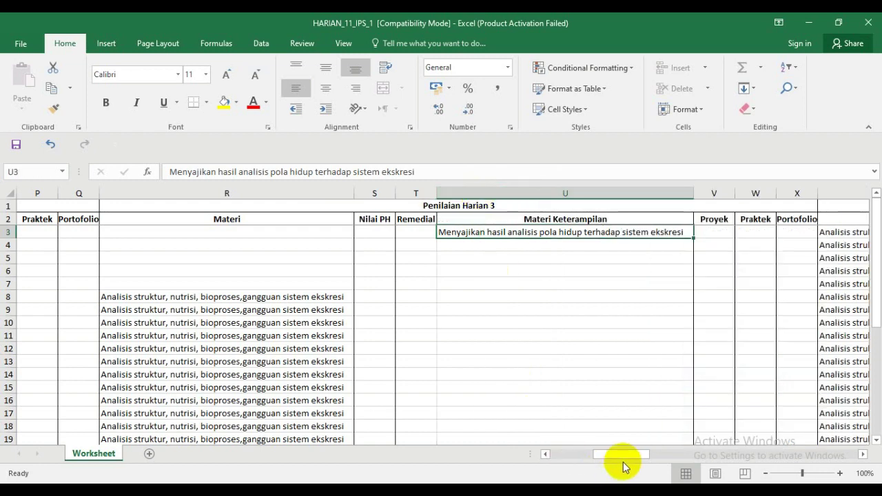
left_click_drag(616, 455, 586, 454)
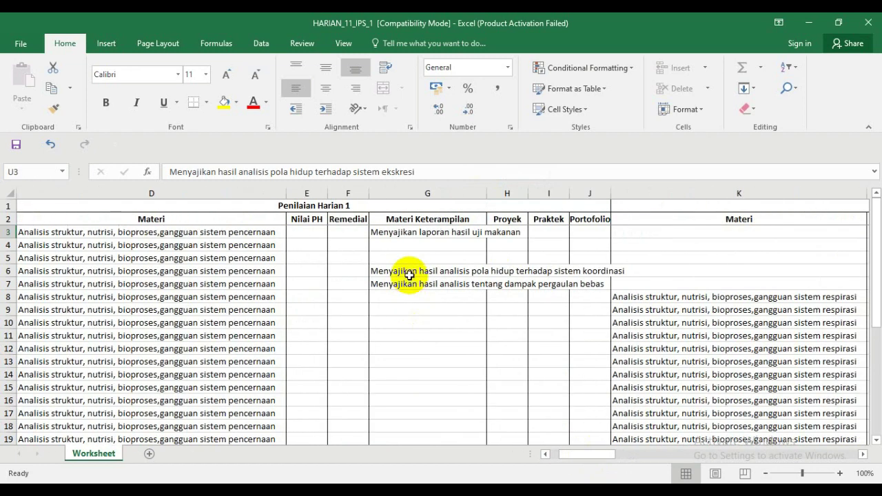
- Move the last two skill descriptions from G6:G7 to AB3:AB4 and autofit column AB
left_click(410, 273)
key("shift+Down")
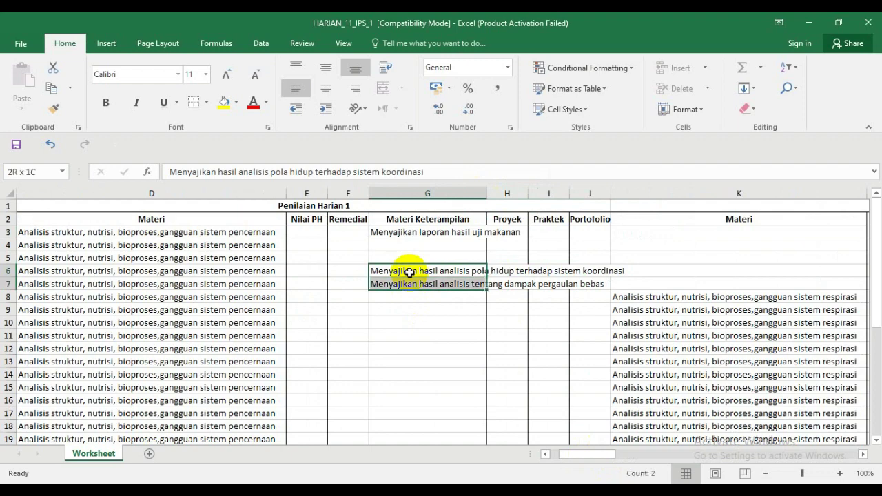
key("ctrl+c")
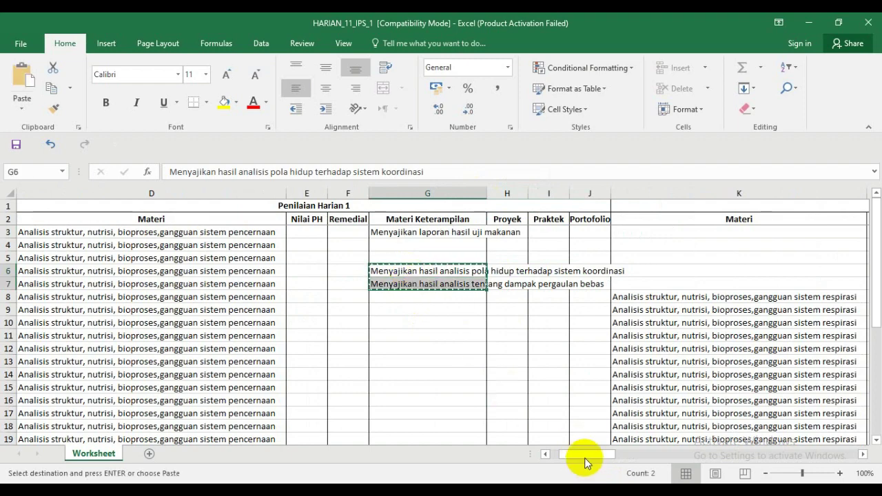
left_click_drag(586, 455, 651, 457)
left_click(387, 232)
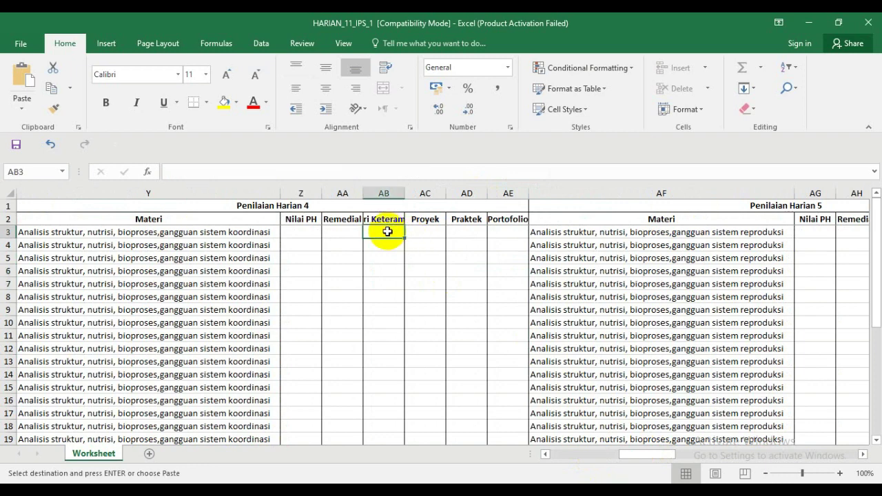
key("Return")
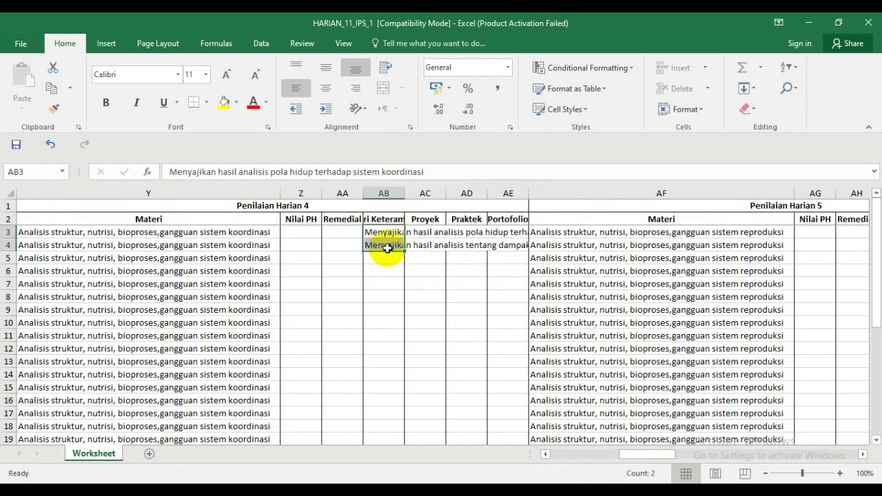
double_click(407, 194)
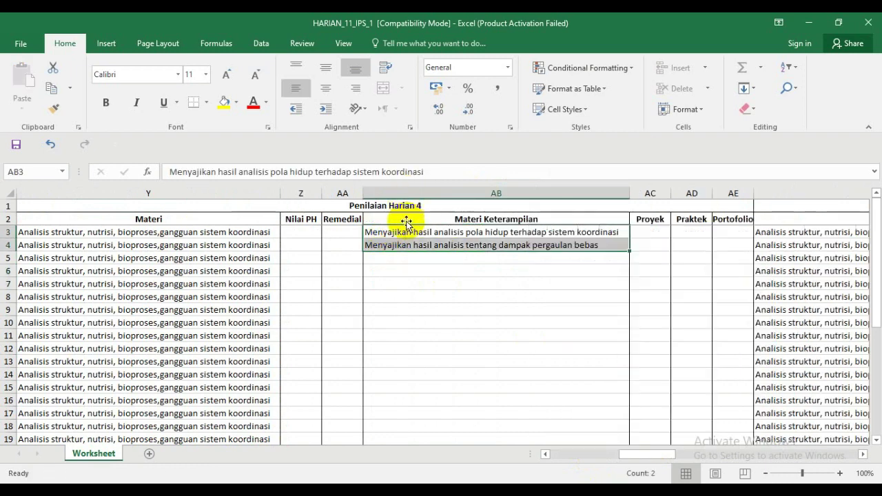
- Move the pergaulan bebas description from AB4 to AI3 and autofit column AI
left_click(403, 244)
key("ctrl+c")
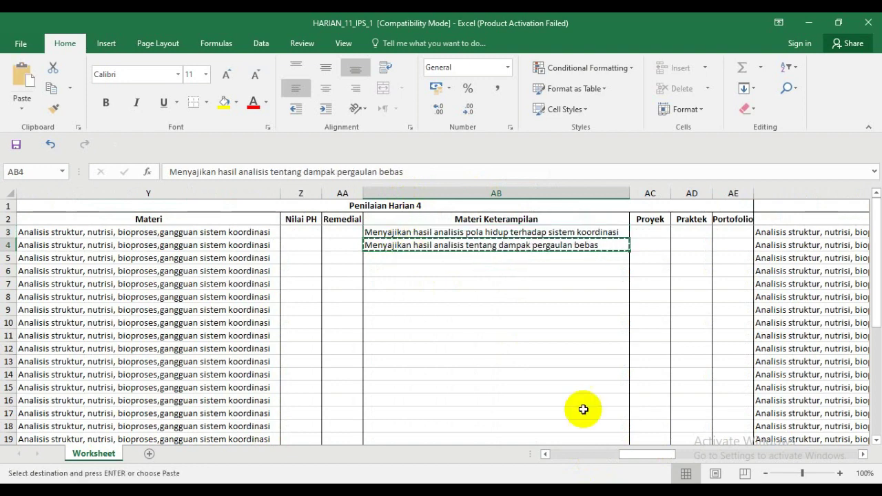
left_click_drag(654, 458, 667, 457)
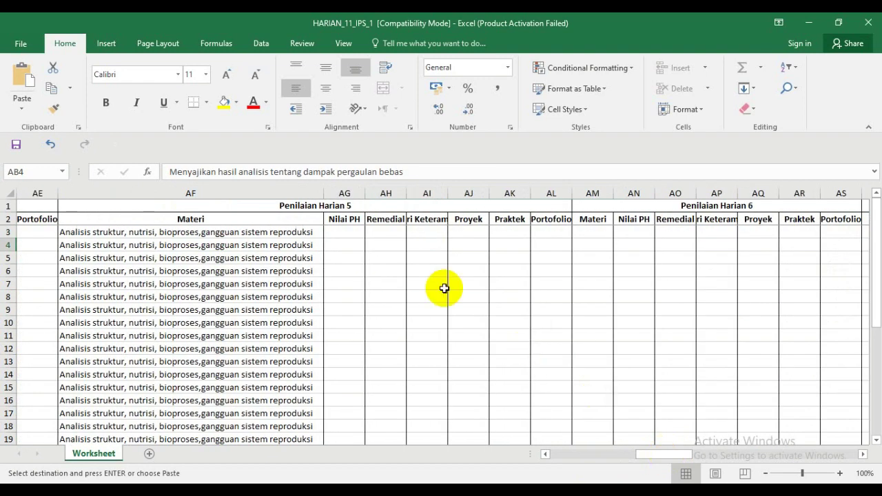
left_click(421, 232)
key("Return")
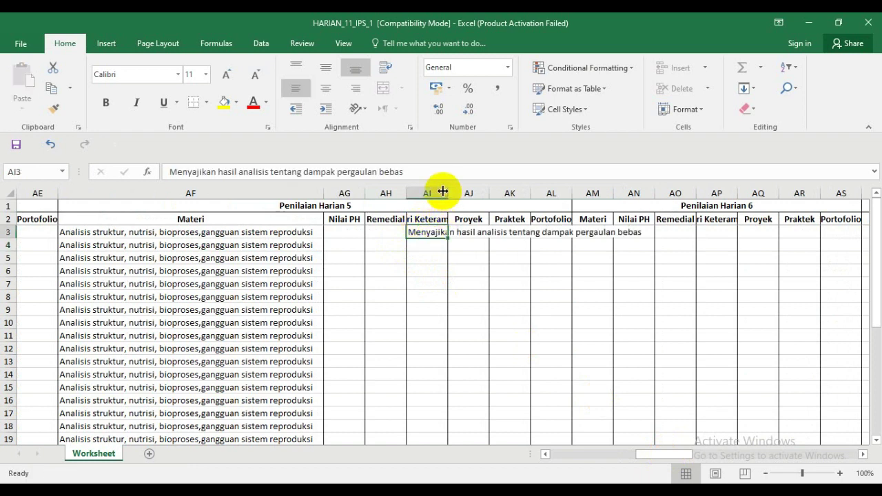
double_click(447, 191)
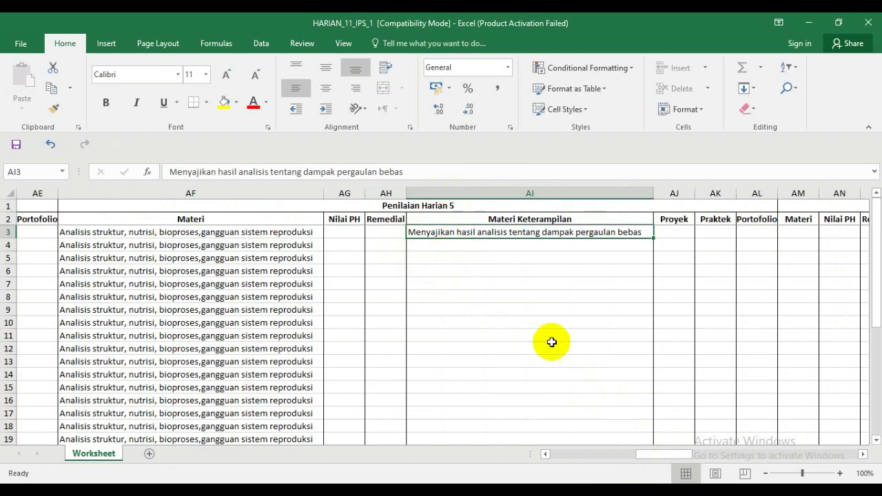
left_click_drag(507, 239, 502, 235)
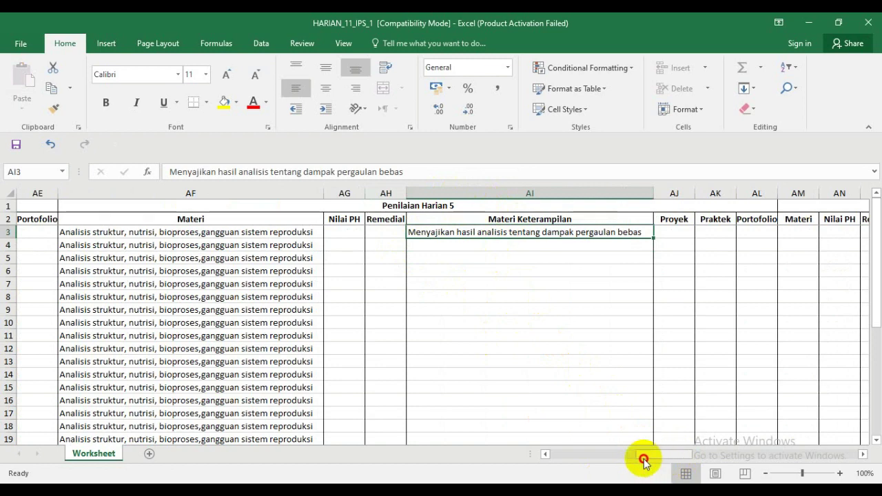
- Autofit column G and fill the uji makanan skill text from G3 down to row 33
left_click_drag(650, 454, 562, 453)
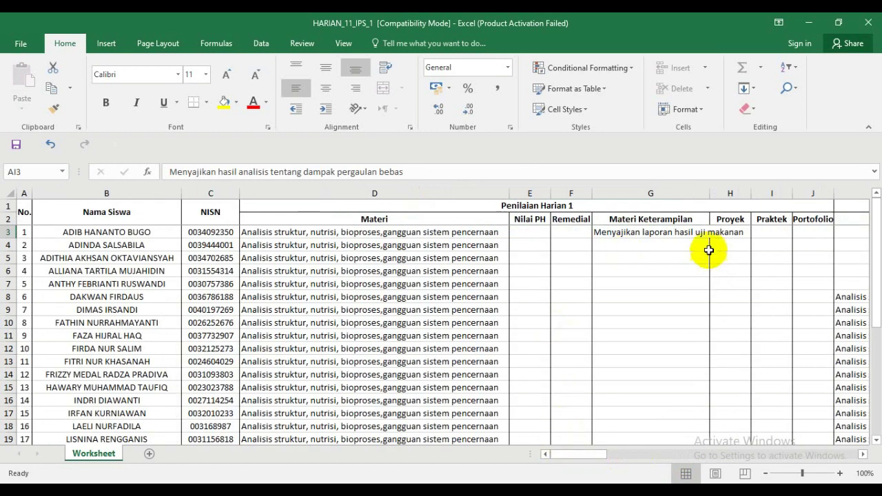
double_click(708, 193)
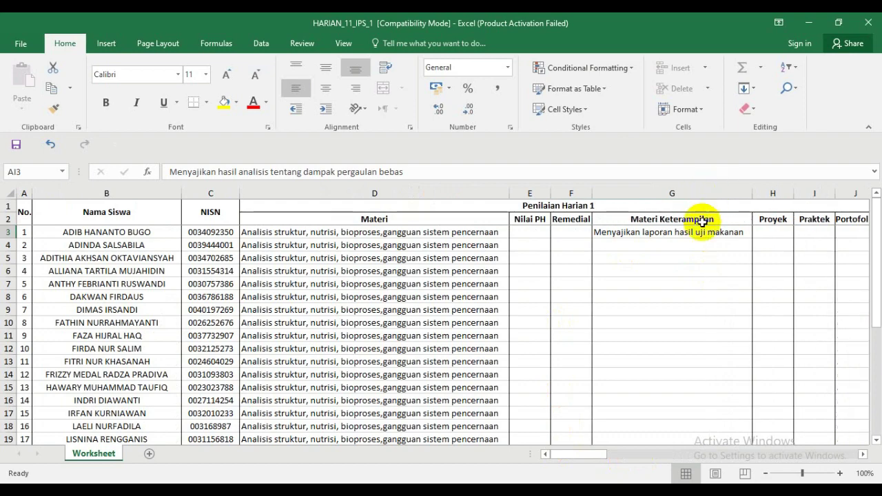
left_click(692, 232)
left_click_drag(752, 238, 708, 390)
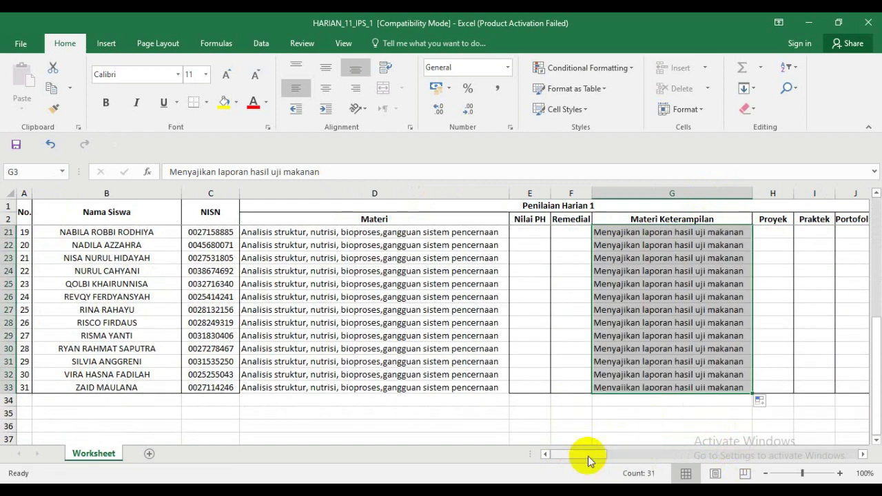
left_click_drag(588, 455, 635, 455)
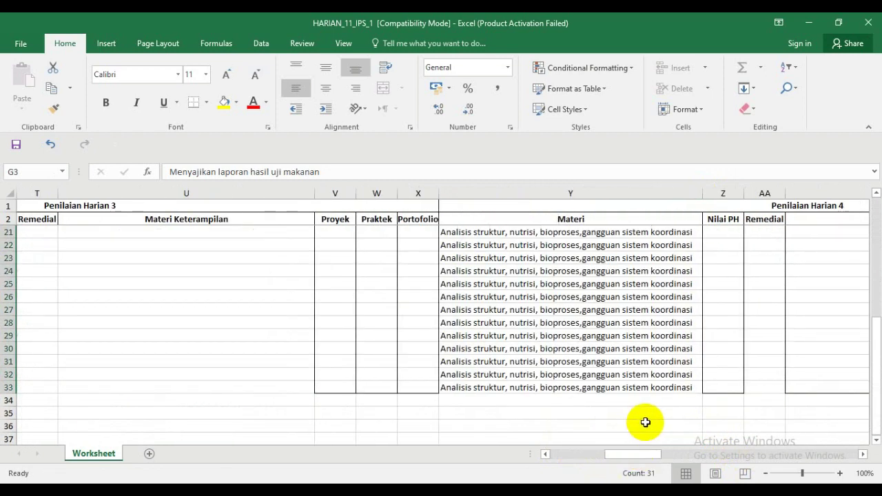
- Fill the pencemaran udara skill text from N3 down to row 33
scroll(597, 392, "up", 6)
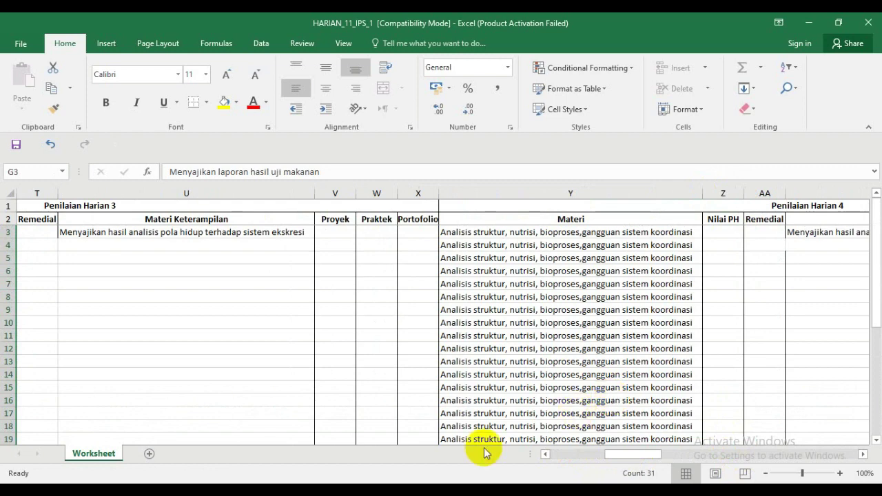
left_click(546, 455)
left_click(546, 454)
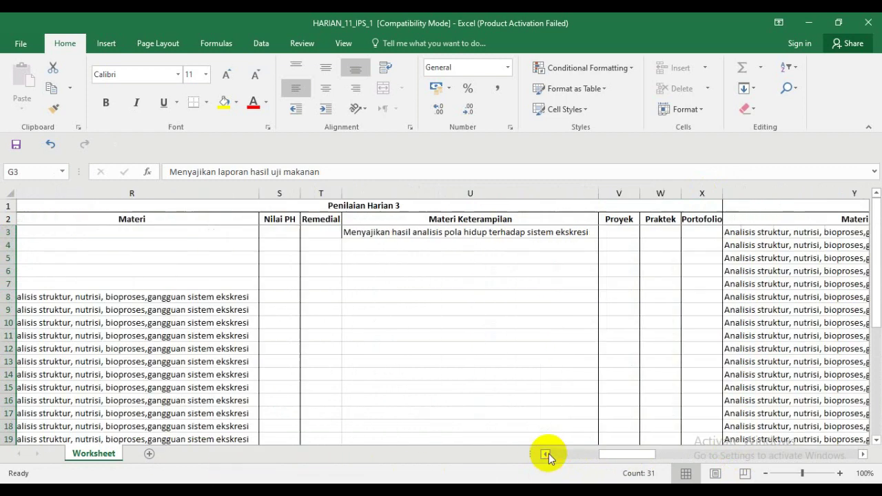
left_click(548, 452)
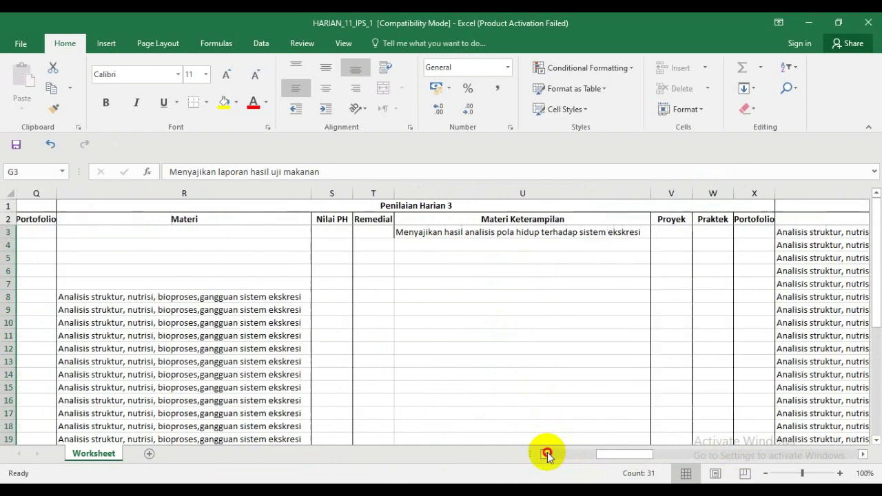
left_click(547, 453)
left_click(547, 453)
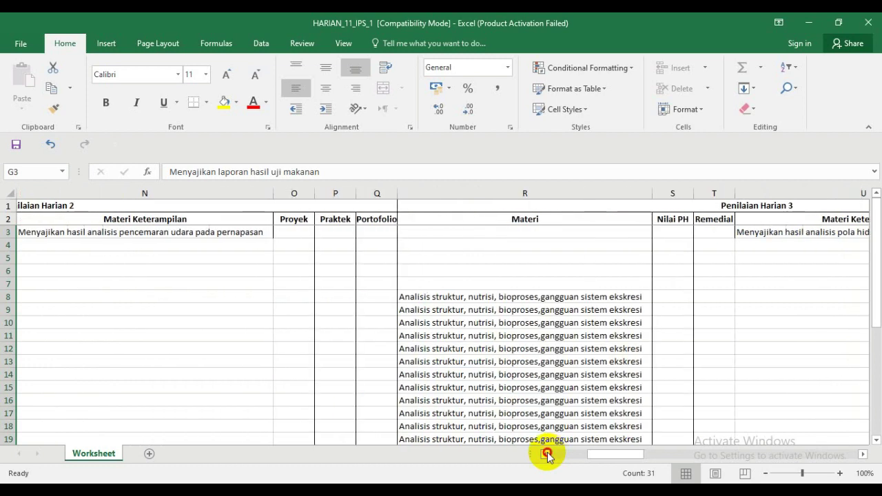
left_click(546, 455)
left_click(546, 454)
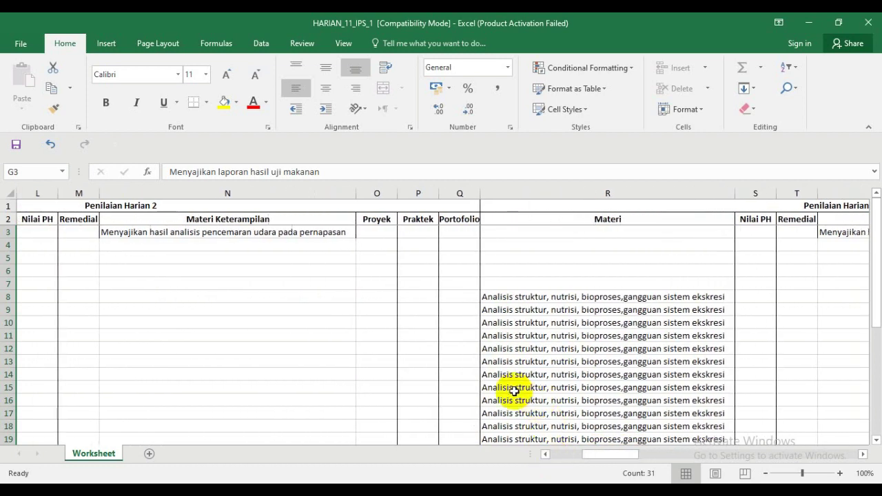
left_click(344, 235)
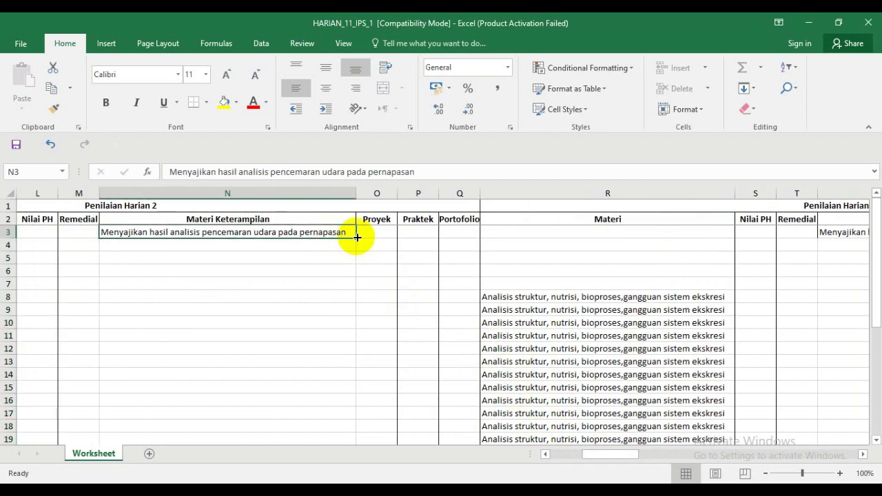
left_click_drag(357, 237, 338, 386)
left_click_drag(597, 455, 537, 457)
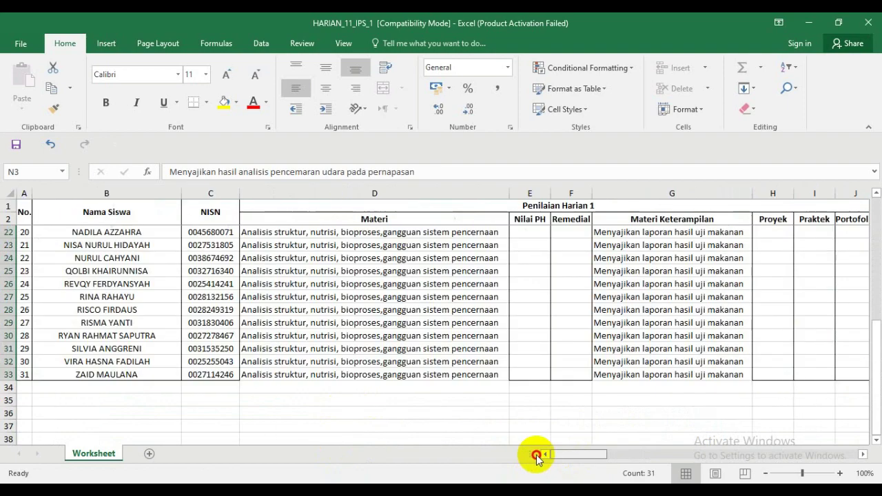
scroll(537, 456, "up", 6)
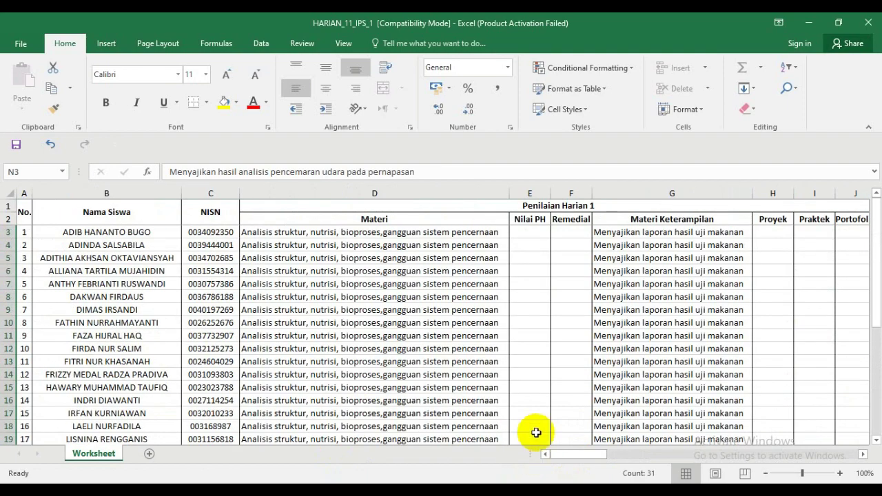
left_click_drag(576, 456, 592, 456)
- Copy the sistem respirasi text from K8 into the empty cells K3:K7
left_click(513, 297)
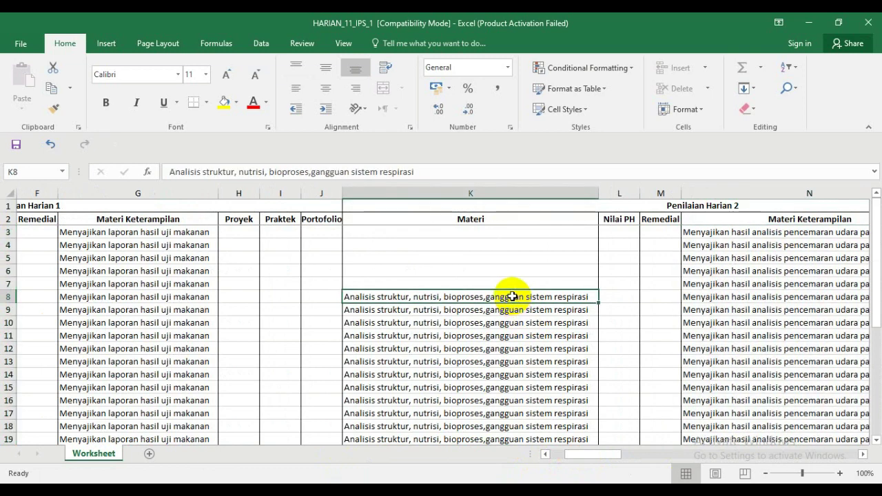
key("ctrl+c")
left_click_drag(502, 233, 505, 274)
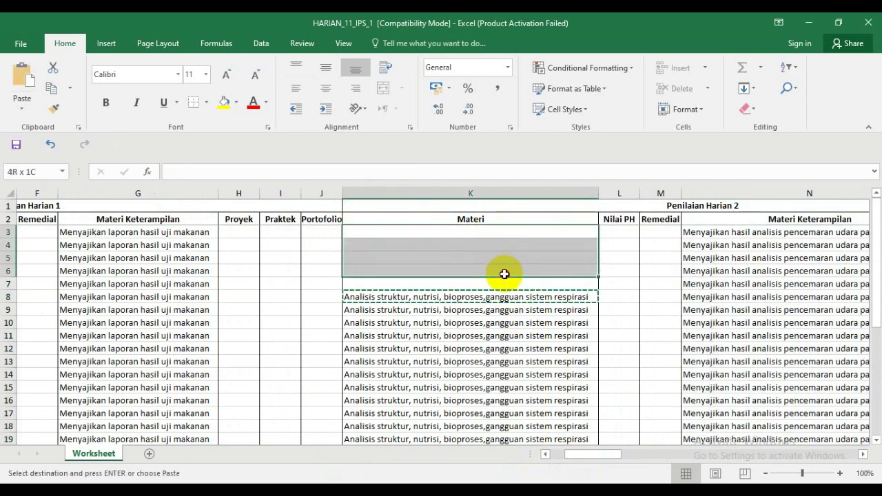
key("ctrl+v")
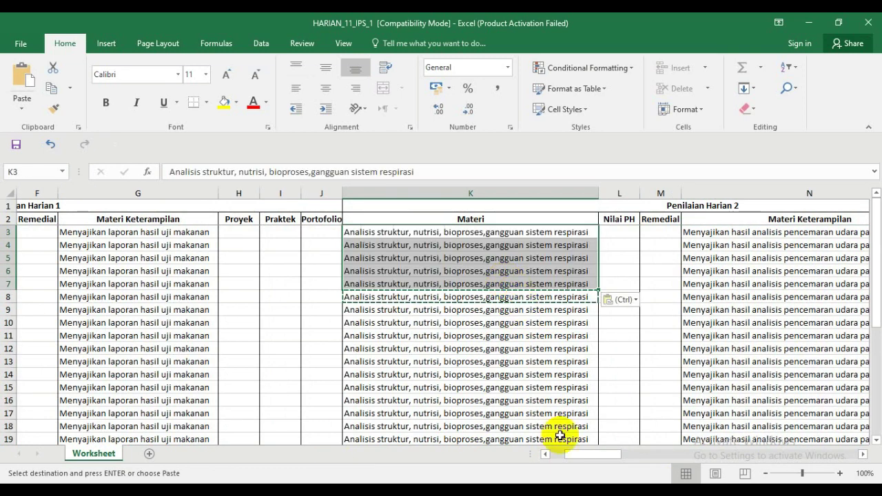
left_click_drag(581, 455, 606, 461)
- Fill the empty cells R3:R7 with the sistem ekskresi text from R8
left_click(535, 301)
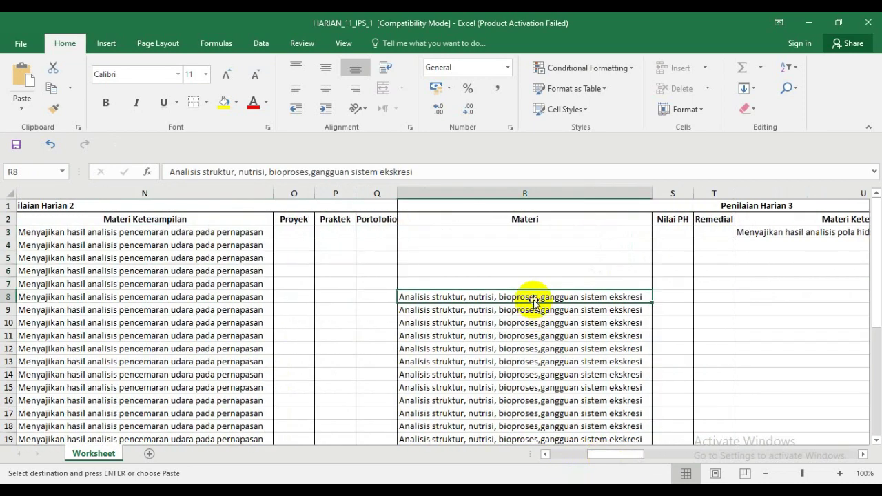
left_click_drag(524, 231, 523, 280)
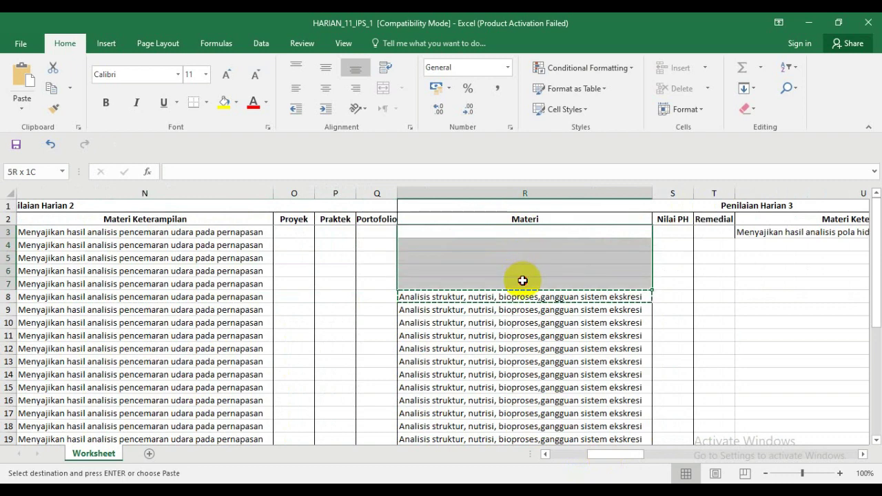
key("ctrl+v")
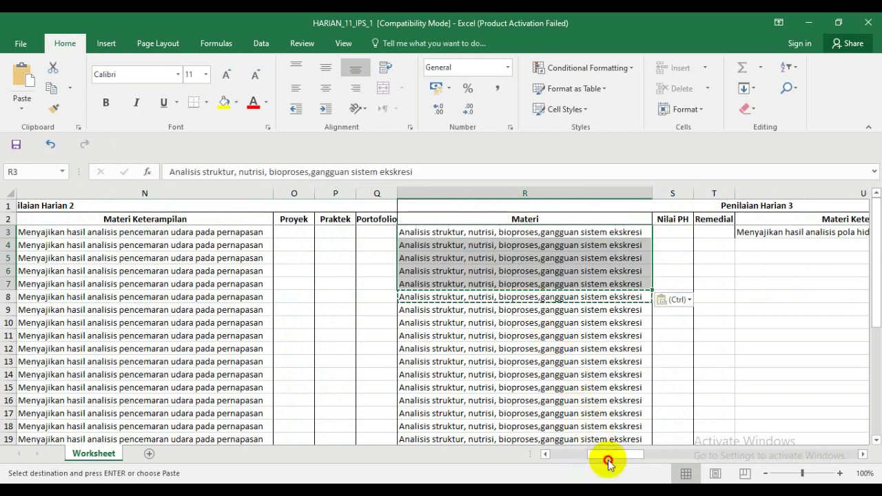
left_click_drag(617, 455, 629, 453)
left_click(520, 233)
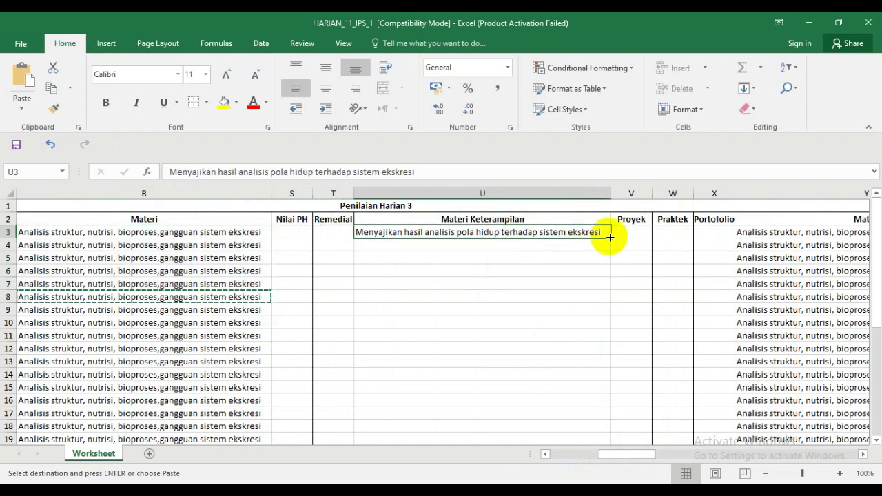
- Fill the Harian 3 and Harian 4 skill texts in U3 and AB3 down to row 33
mouse_move(612, 238)
left_mouse_down()
mouse_move(597, 282)
mouse_move(596, 474)
mouse_move(569, 402)
left_mouse_up()
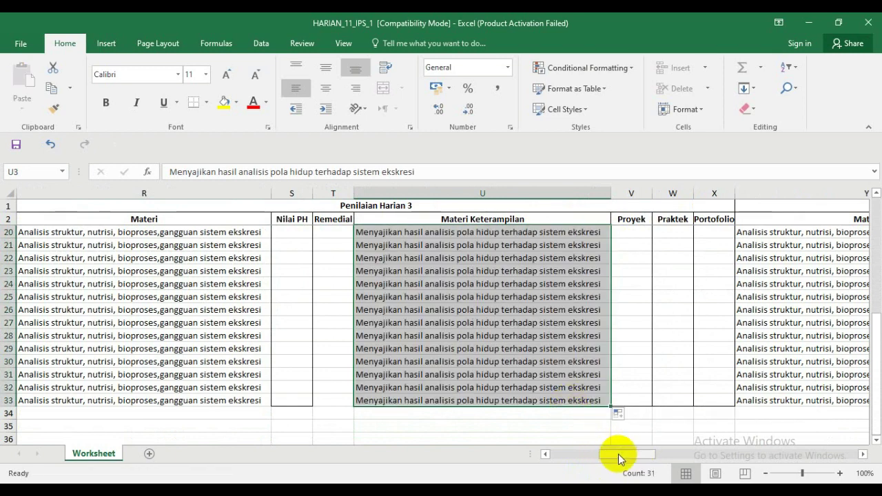
left_click_drag(622, 456, 634, 455)
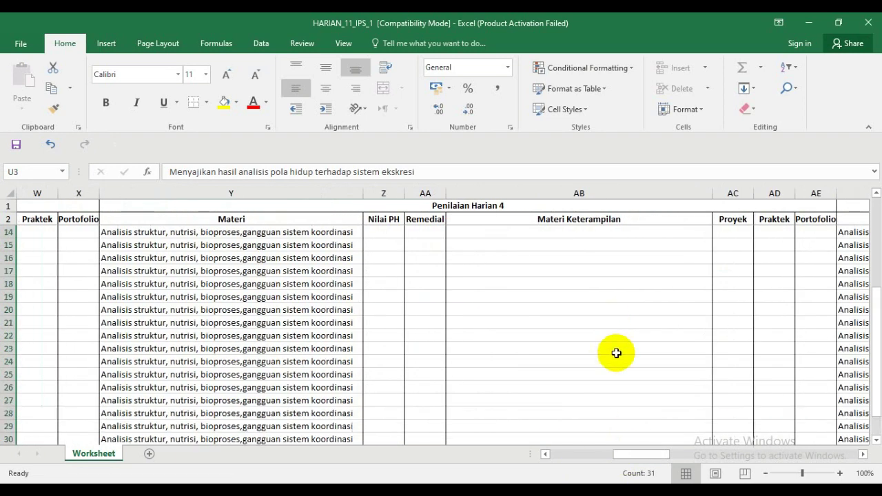
scroll(616, 351, "up", 6)
left_click(624, 233)
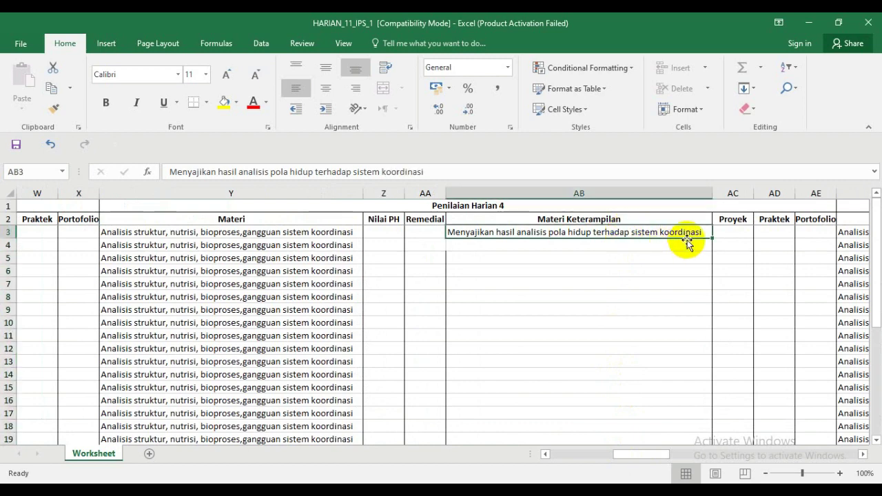
left_click_drag(712, 239, 679, 418)
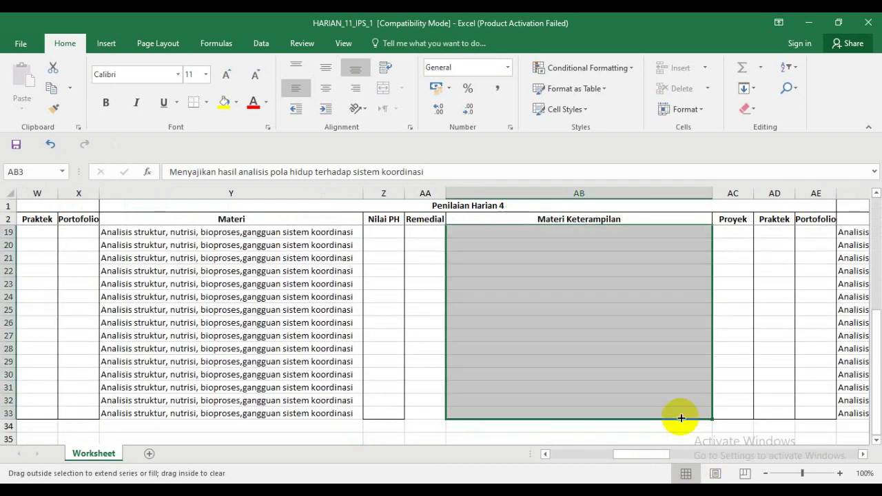
left_click_drag(662, 461, 681, 460)
scroll(603, 381, "up", 5)
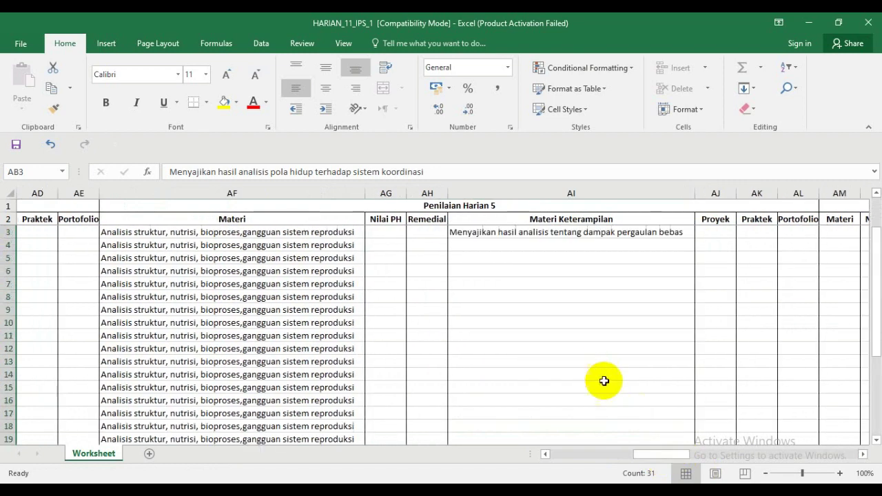
- Fill the pergaulan bebas text in AI3 down to row 33, then preview the open workbooks
left_click(594, 233)
mouse_move(696, 236)
left_mouse_down()
mouse_move(681, 460)
mouse_move(671, 414)
left_mouse_up()
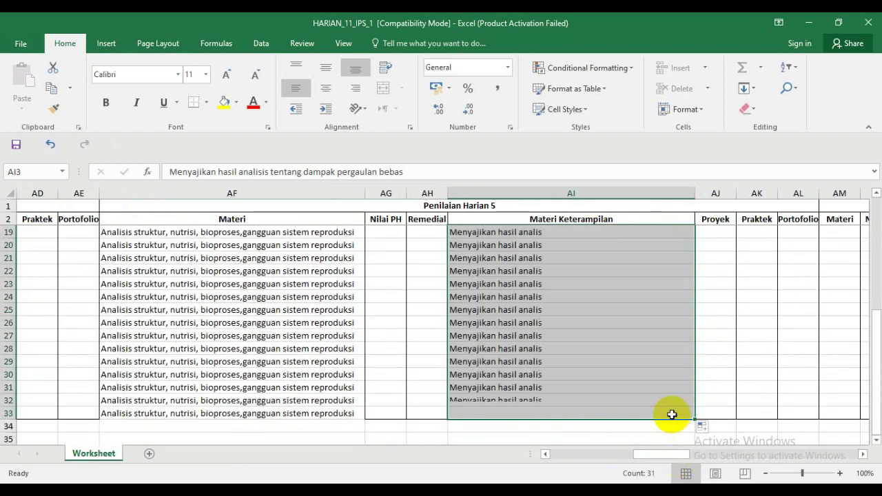
left_click(715, 366)
scroll(719, 366, "up", 5)
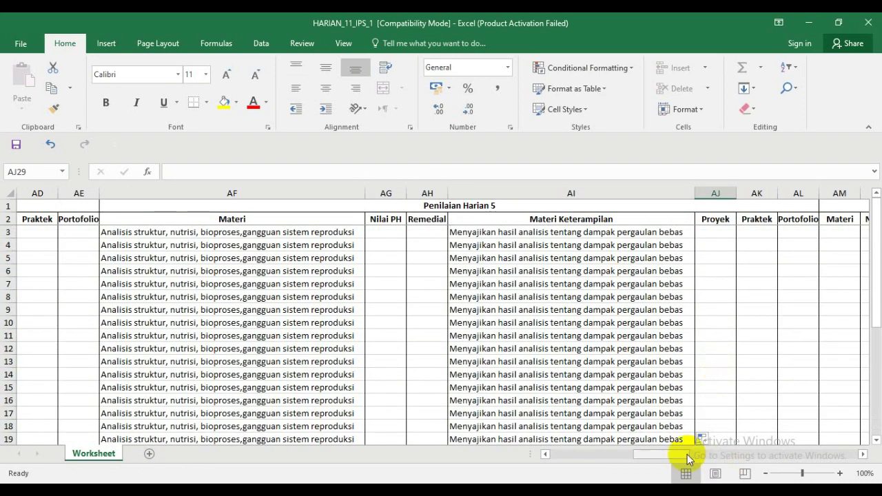
left_click_drag(687, 455, 574, 465)
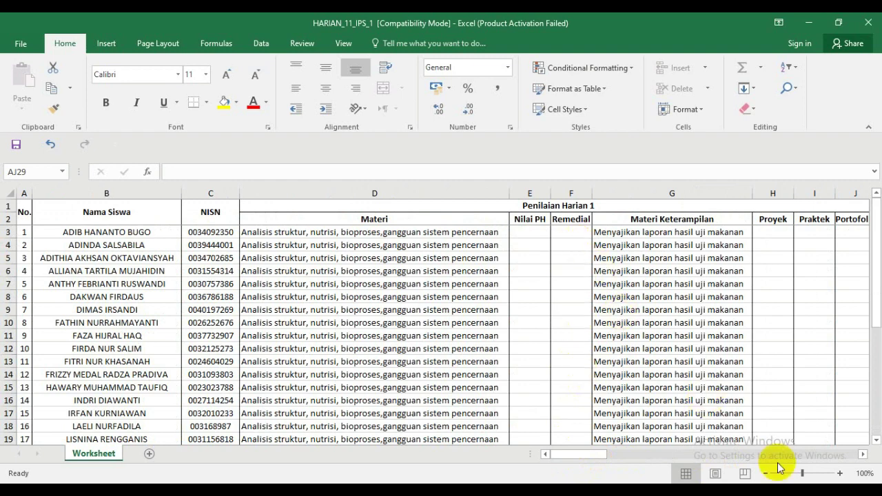
left_click(521, 234)
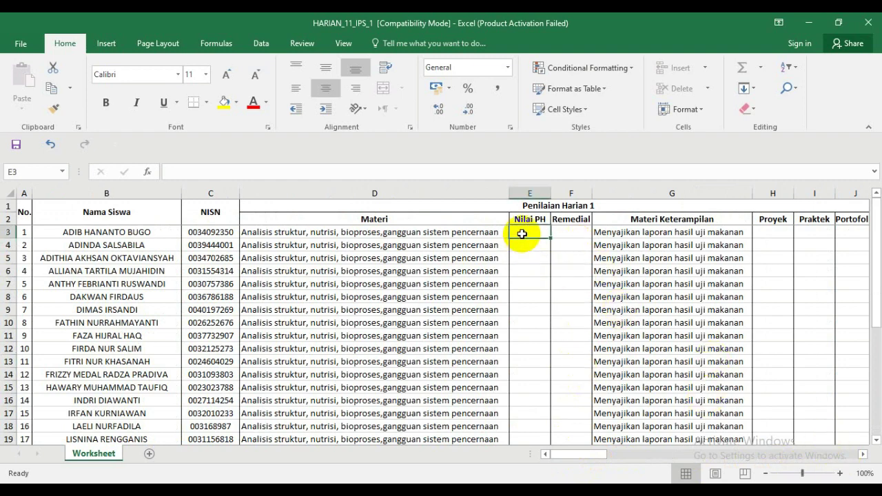
left_click(262, 482)
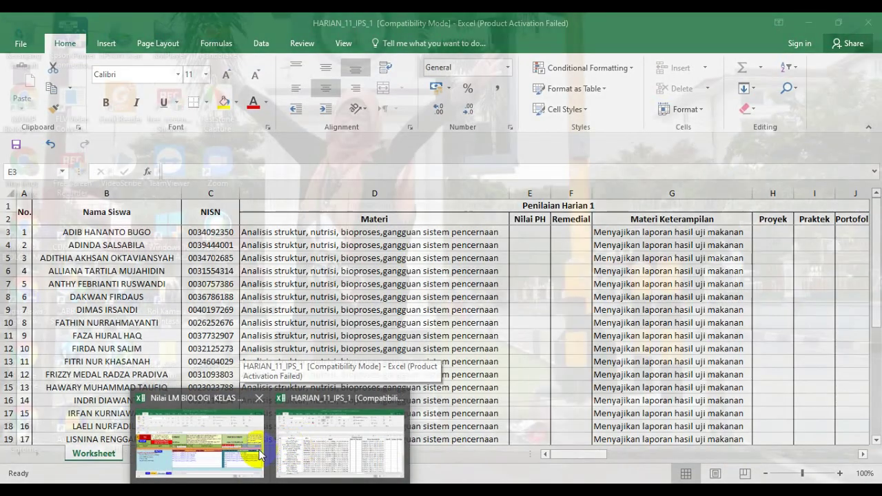
- Copy all 31 students' H-1 to H-5 scores from Nilai LM BIOLOGI, then return to HARIAN_11_IPS_1
left_click(257, 445)
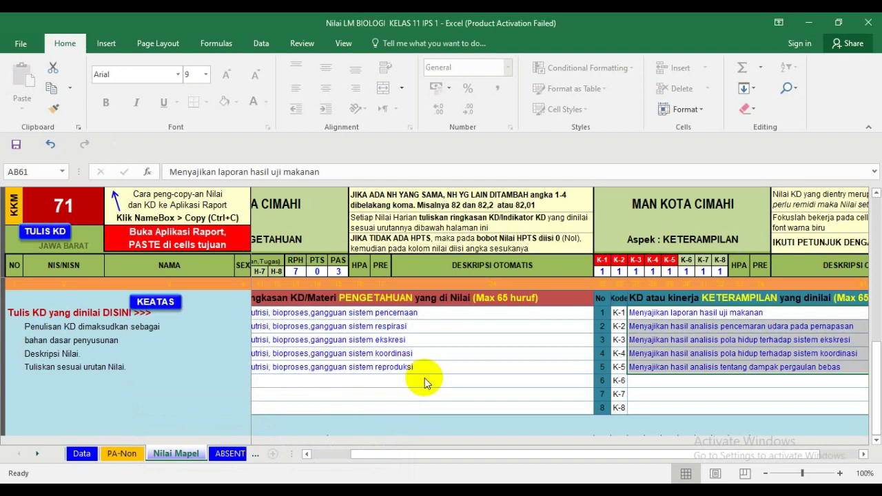
scroll(861, 384, "up", 10)
scroll(877, 310, "up", 6)
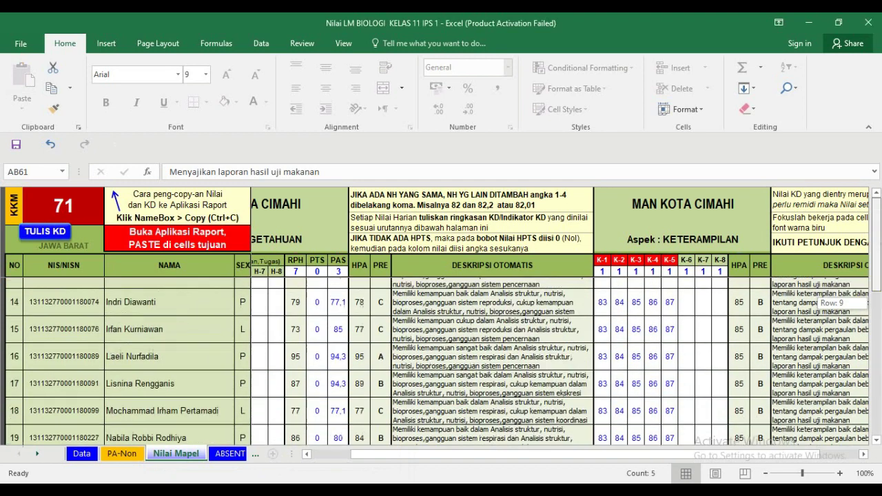
scroll(620, 463, "left", 5)
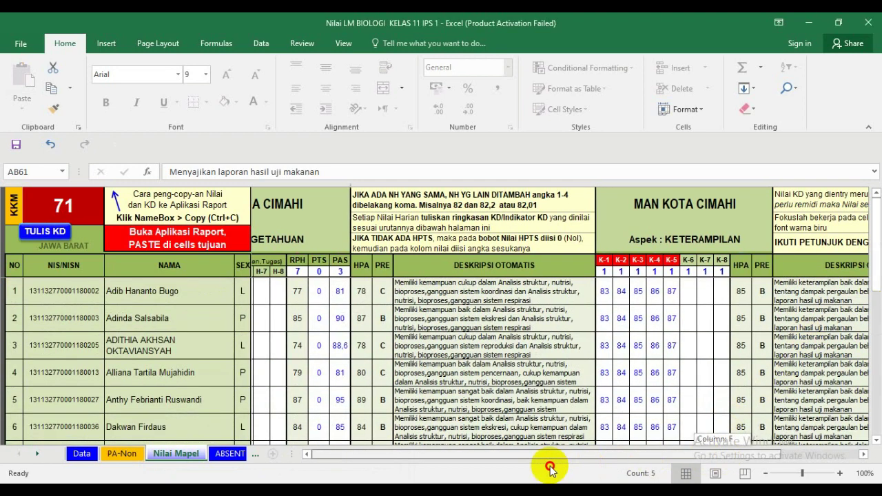
left_click_drag(261, 292, 325, 342)
key("ctrl+c")
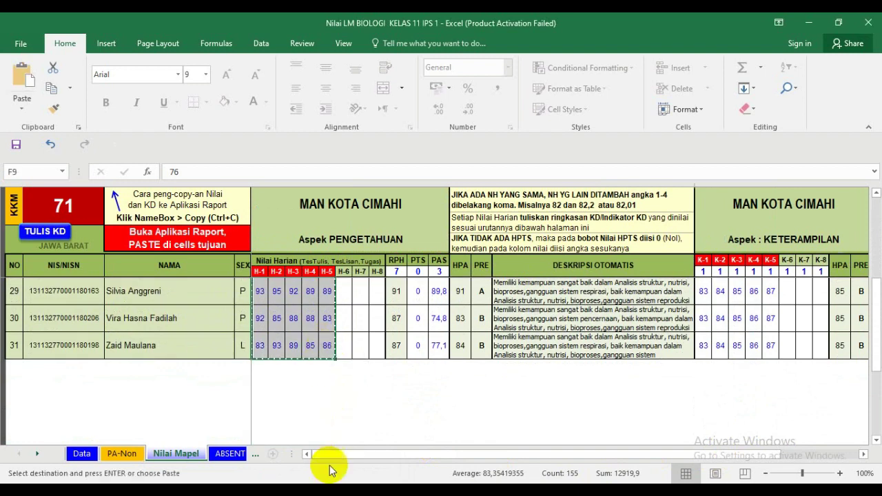
left_click(292, 453)
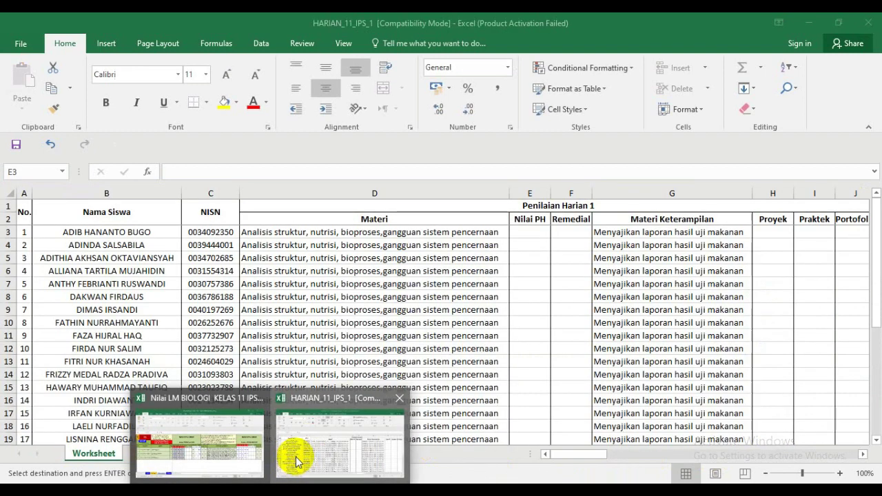
- Paste the copied H-1 to H-5 scores as values into AN3:AR33
left_click_drag(586, 453, 682, 459)
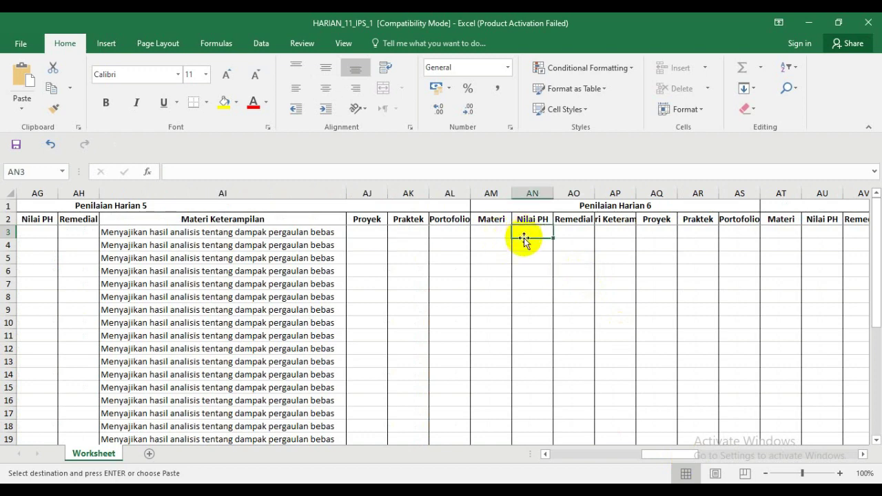
right_click(525, 234)
left_click(564, 264)
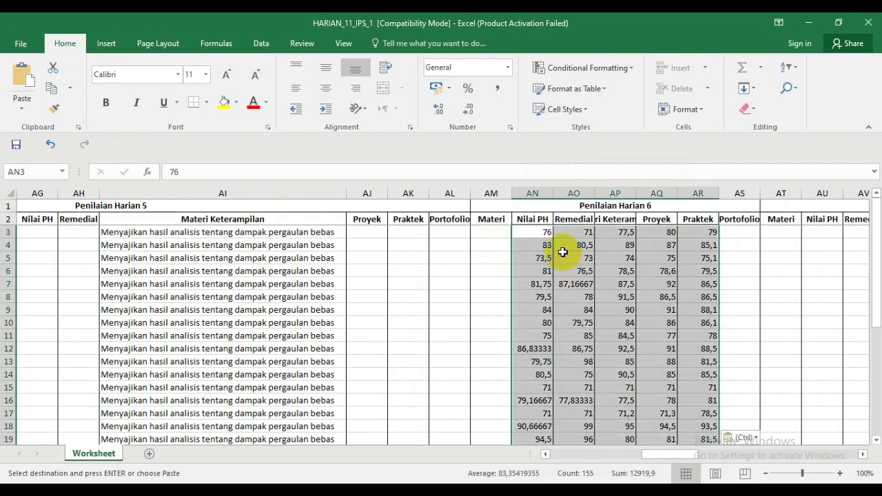
left_click(563, 254)
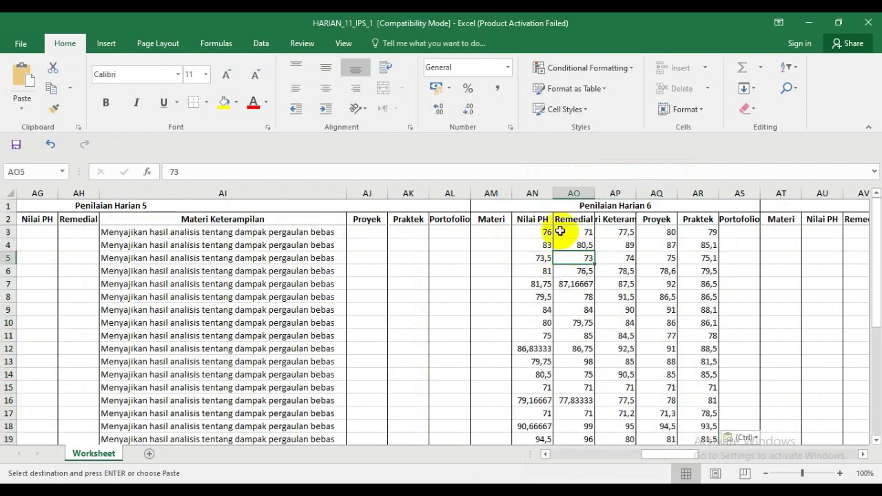
left_click(542, 235)
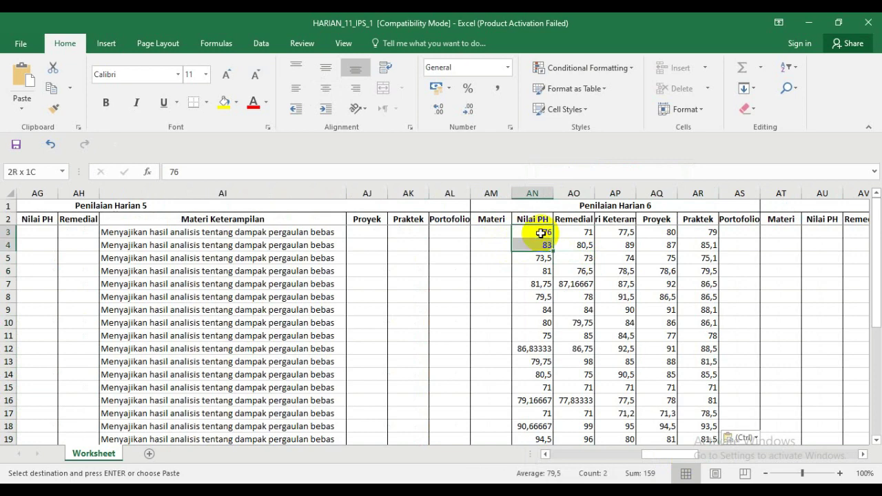
- Move the column AN scores (rows 3–33) to E3 under Penilaian Harian 1 Nilai PH and centre them
key("shift+Down")
key("shift+Down")
key("shift+Down")
key("shift+Down")
key("shift+Down")
key("shift+Down")
key("shift+Down")
key("shift+Down")
key("shift+Down")
key("shift+Down")
key("shift+Down")
key("shift+Down")
key("shift+Down")
key("shift+Down")
key("shift+Down")
key("shift+Down")
key("shift+Down")
key("shift+Down")
key("shift+Down")
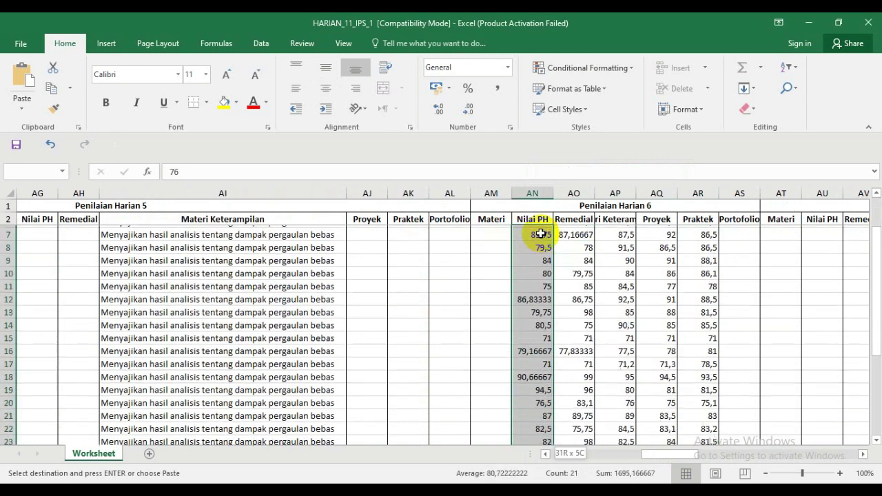
key("shift+Down")
key("shift+Down")
key("shift+Down")
key("shift+Down")
key("shift+Down")
key("shift+Down")
key("shift+Down")
key("shift+Down")
key("shift+Down")
key("shift+Down")
key("shift+Down")
key("shift+Down")
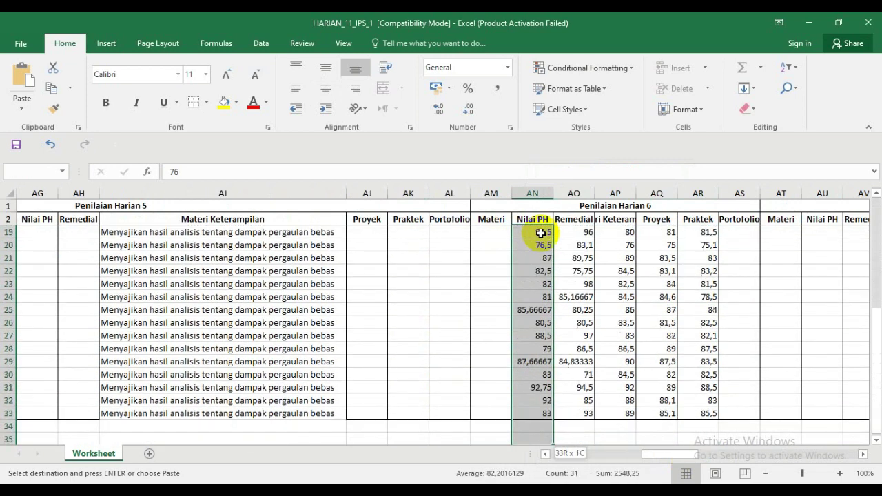
key("shift+Up")
key("shift+Up")
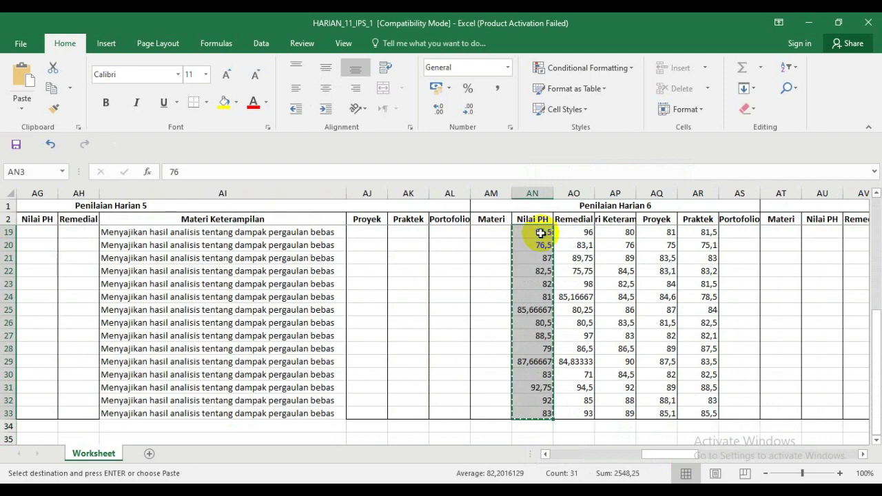
key("Left")
key("Left")
key("Left")
key("Left")
key("Left")
key("Left")
key("Left")
key("Left")
key("Left")
key("Left")
key("Left")
key("Left")
key("Left")
key("Left")
key("Left")
key("Left")
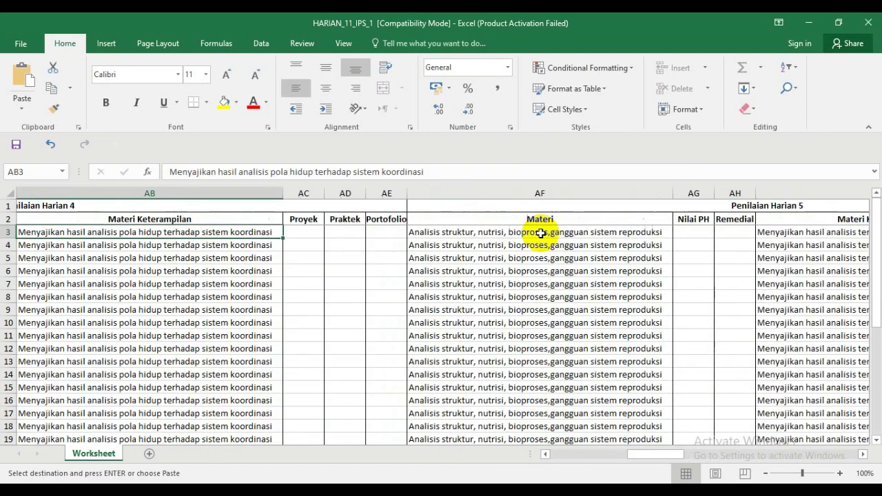
key("Left")
key("Left")
key("Left")
key("Left")
key("Left")
key("Left")
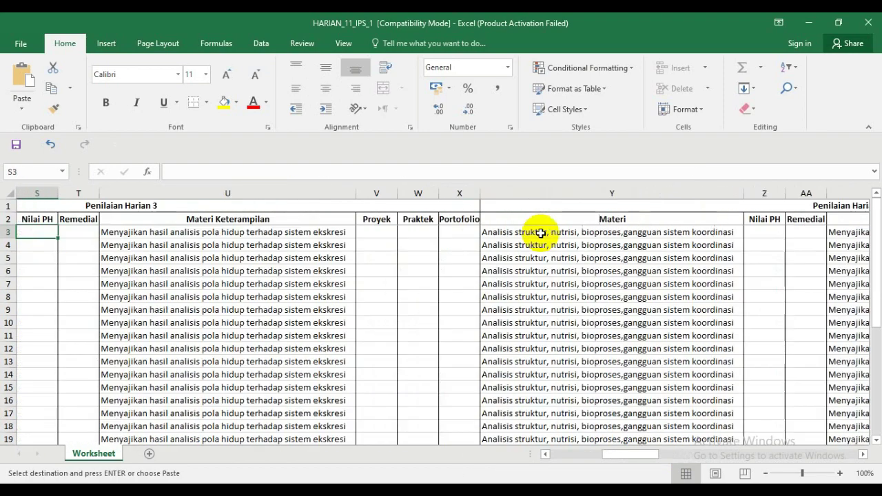
key("Left")
key("Left")
key("Left")
key("Left")
key("Left")
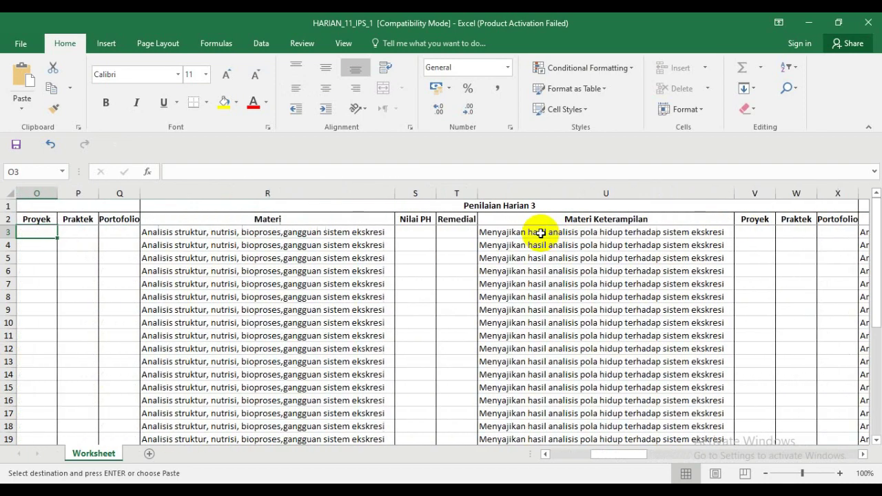
key("Left")
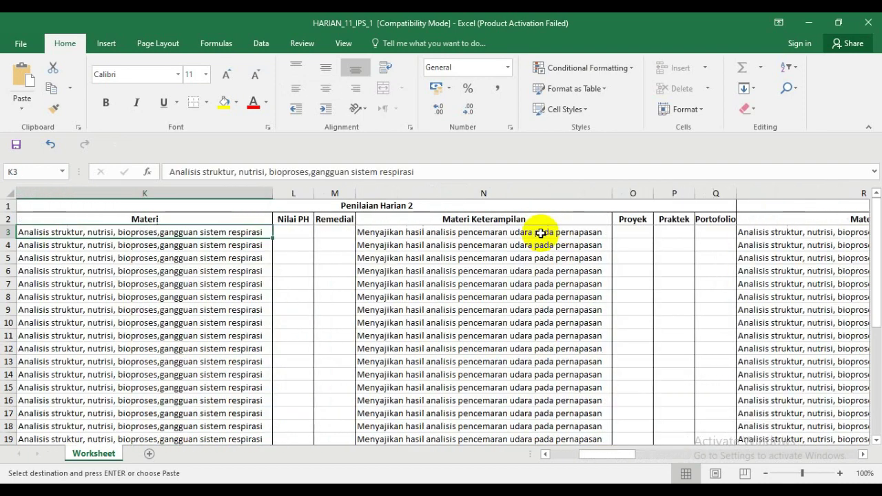
key("Left")
key("Left")
key("Left")
key("Left")
key("Left")
key("Left")
key("Left")
key("Left")
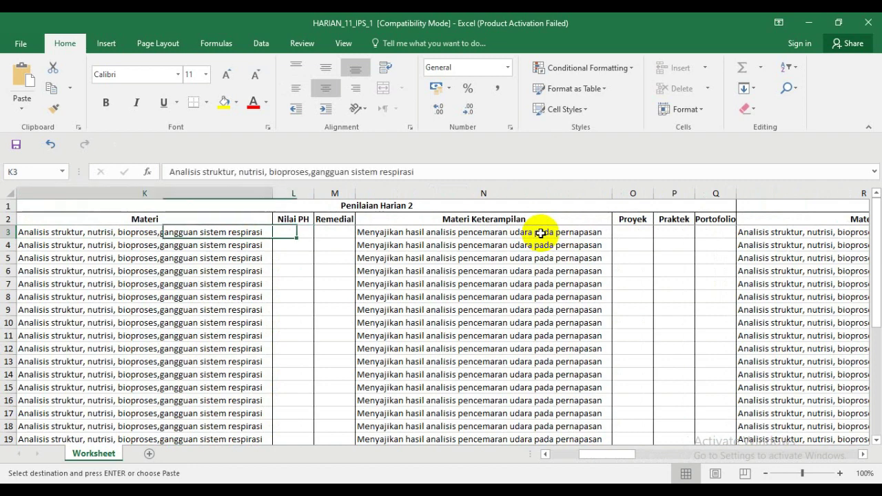
key("Right")
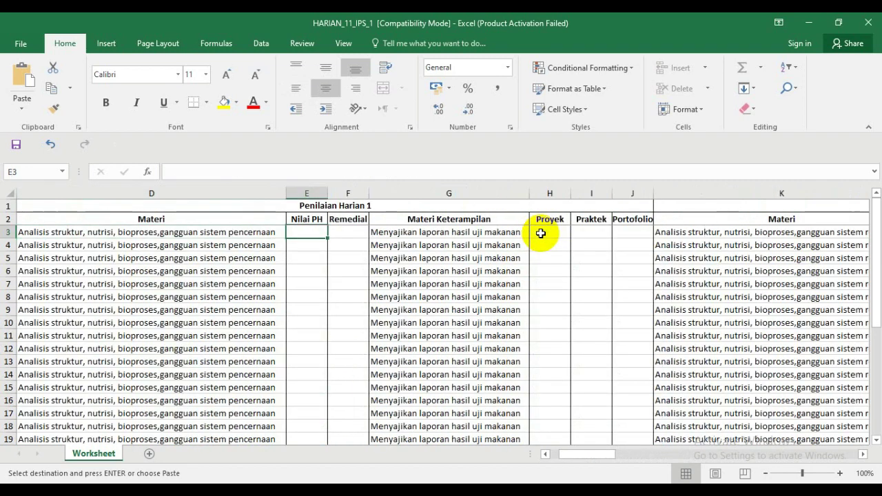
key("Return")
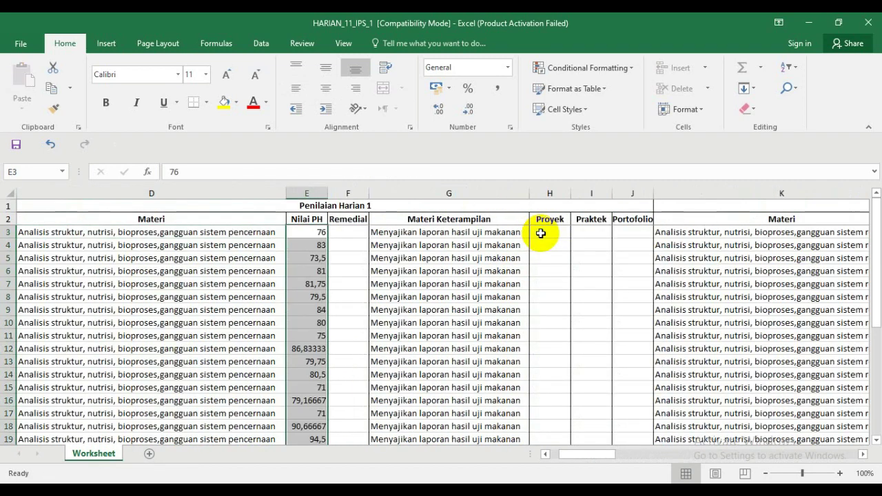
left_click(329, 96)
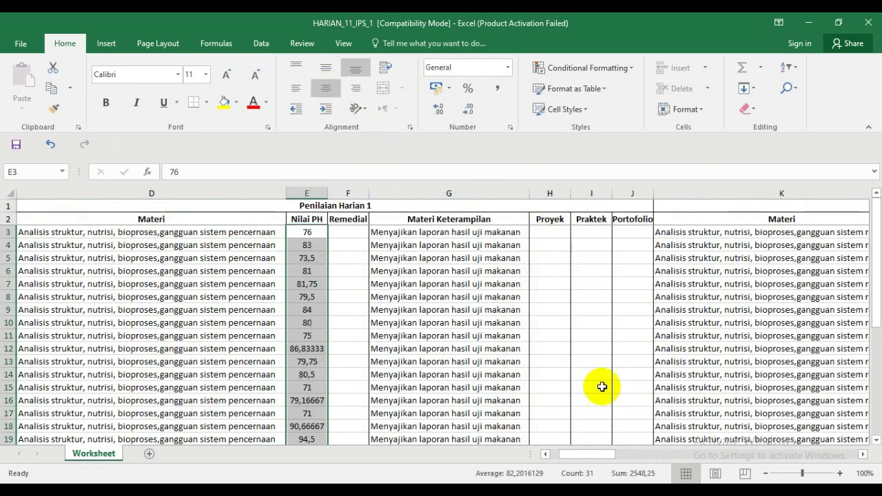
- Move the column AO scores (rows 3–33) to L3 under Penilaian Harian 2 Nilai PH
key("Right")
key("Right")
key("Right")
key("Right")
key("Right")
key("Right")
key("Right")
key("Right")
key("Right")
key("Right")
key("Right")
key("Right")
key("Right")
key("Right")
key("Right")
key("Right")
key("Right")
key("Right")
key("Right")
key("Right")
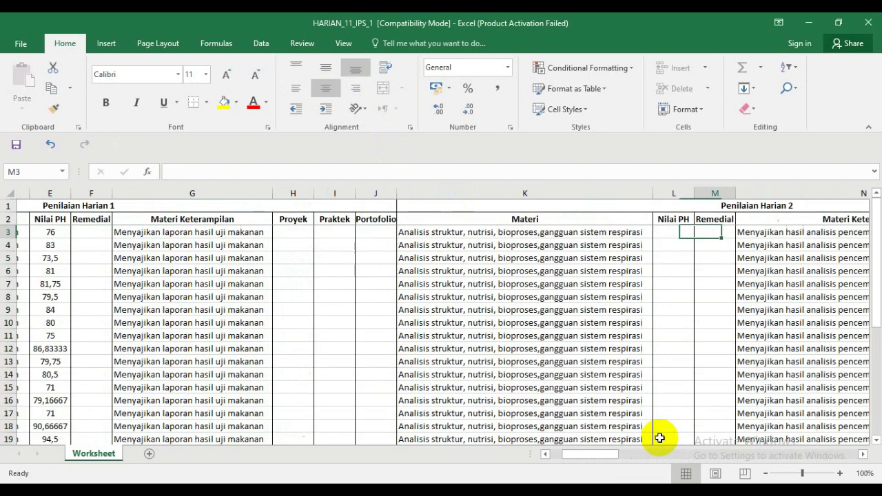
key("Right")
key("Right")
key("Right")
key("Right")
key("Right")
key("Right")
key("Right")
key("Right")
key("Right")
key("Right")
key("Right")
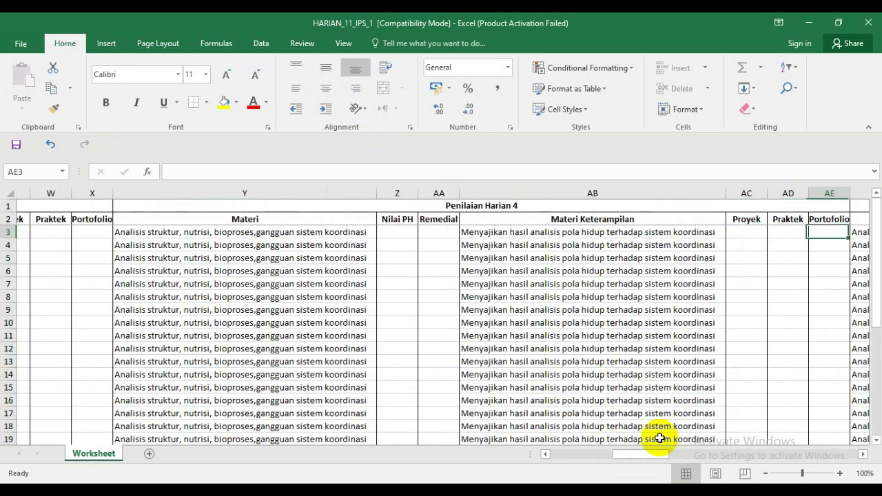
key("Right")
key("Right")
key("Right")
key("Right")
key("Right")
key("Right")
key("Right")
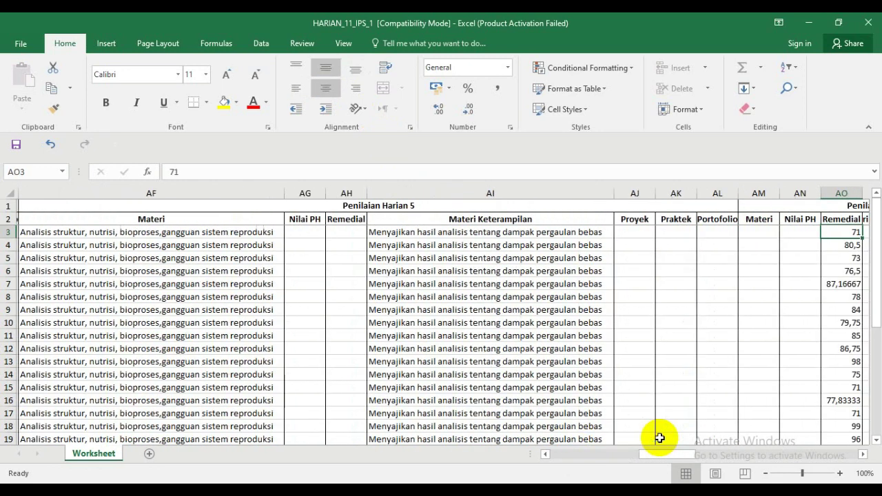
key("Left")
key("Left")
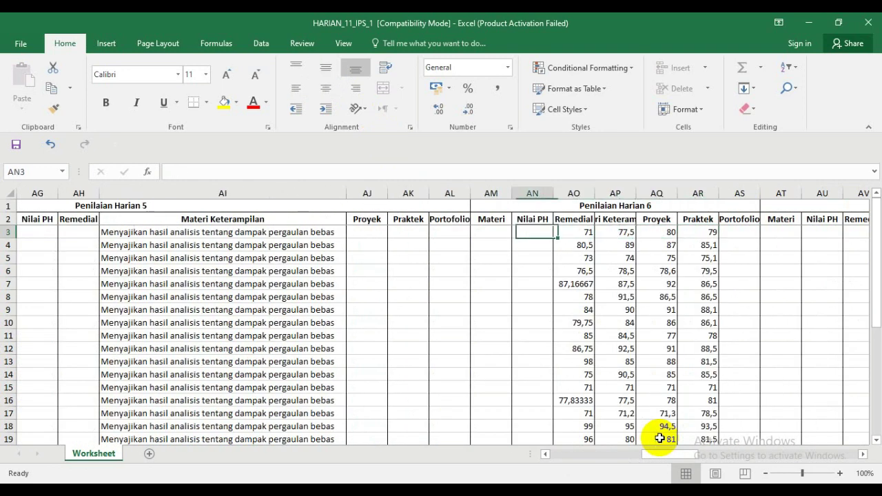
key("Right")
key("shift+Down")
key("shift+Down")
key("shift+Down")
key("shift+Down")
key("shift+Down")
key("shift+Down")
key("shift+Down")
key("shift+Down")
key("shift+Down")
key("shift+Down")
key("shift+Down")
key("shift+Down")
key("shift+Down")
key("shift+Down")
key("shift+Down")
key("shift+Down")
key("shift+Down")
key("shift+Down")
key("shift+Down")
key("shift+Down")
key("shift+Down")
key("shift+Down")
key("shift+Down")
key("shift+Down")
key("shift+Down")
key("shift+Down")
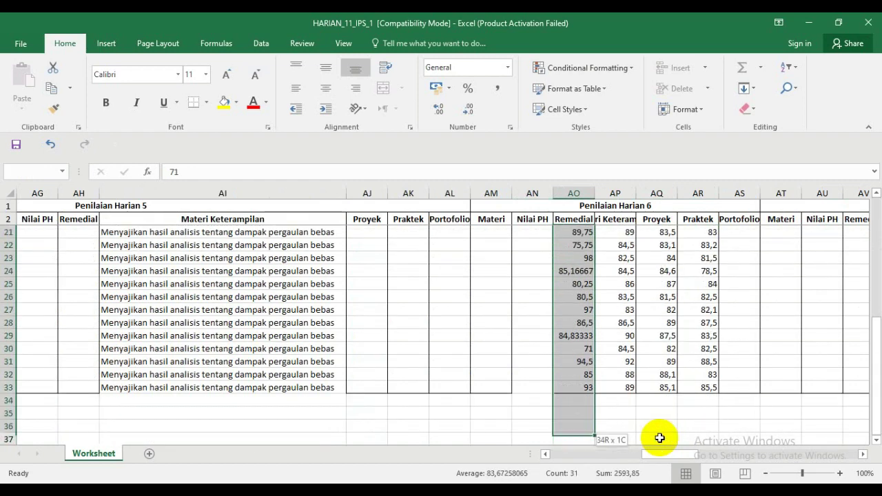
key("shift+Up")
key("shift+Up")
key("shift+Up")
key("ctrl+c")
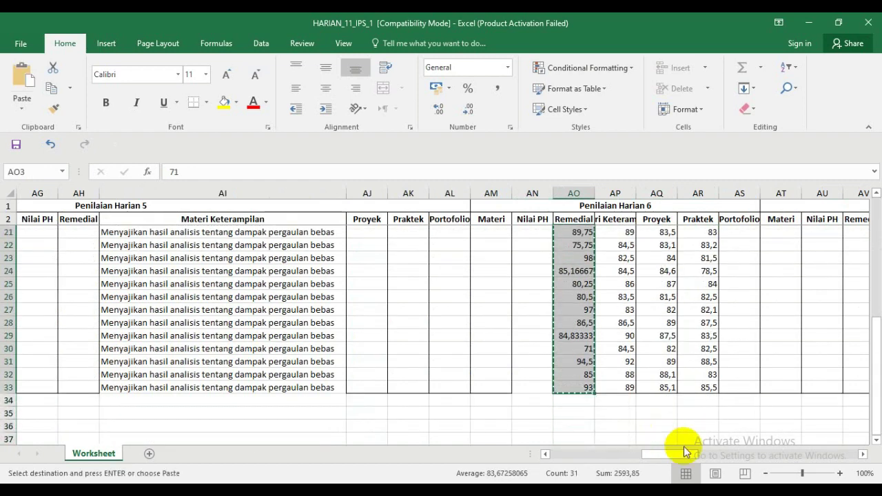
scroll(441, 326, "up", 1)
scroll(761, 406, "up", 6)
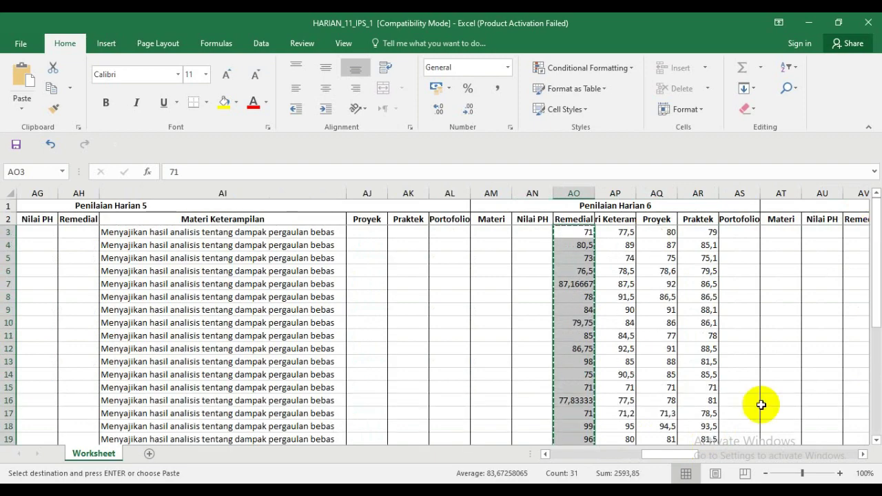
left_click_drag(681, 454, 602, 458)
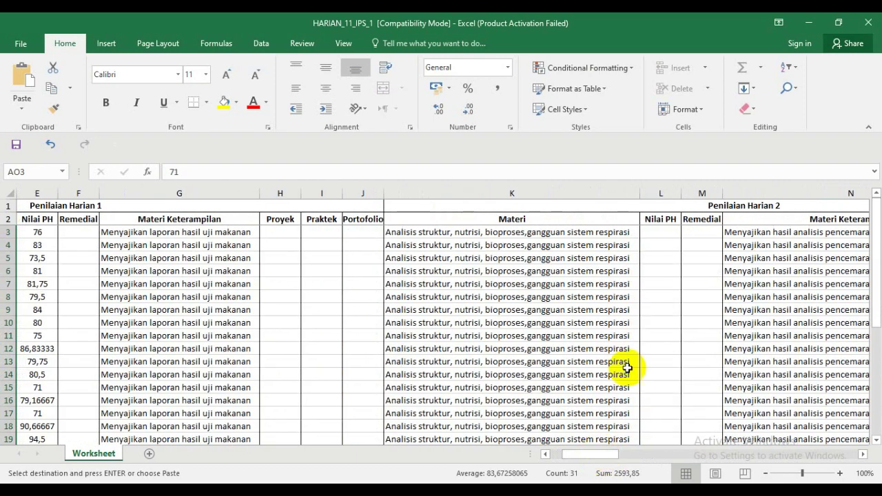
left_click(658, 232)
key("Return")
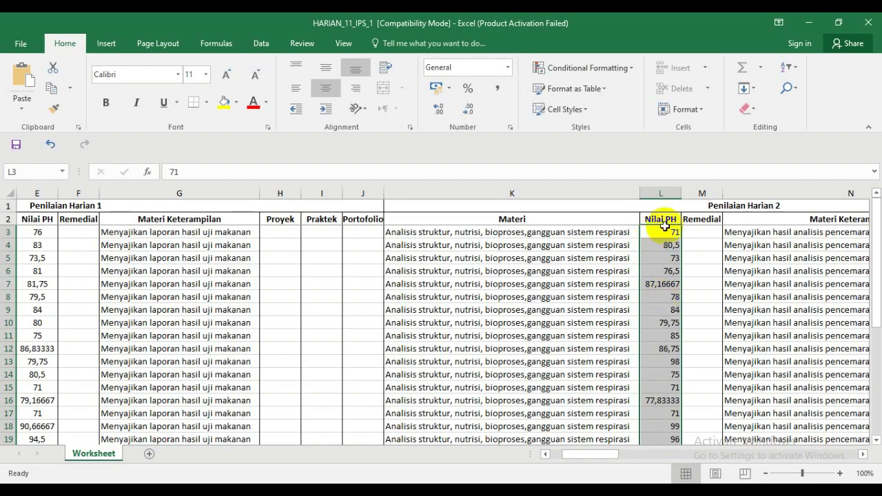
- Centre the column L scores, then move the column AP scores to S3 under Penilaian Harian 3 Nilai PH
left_click(331, 88)
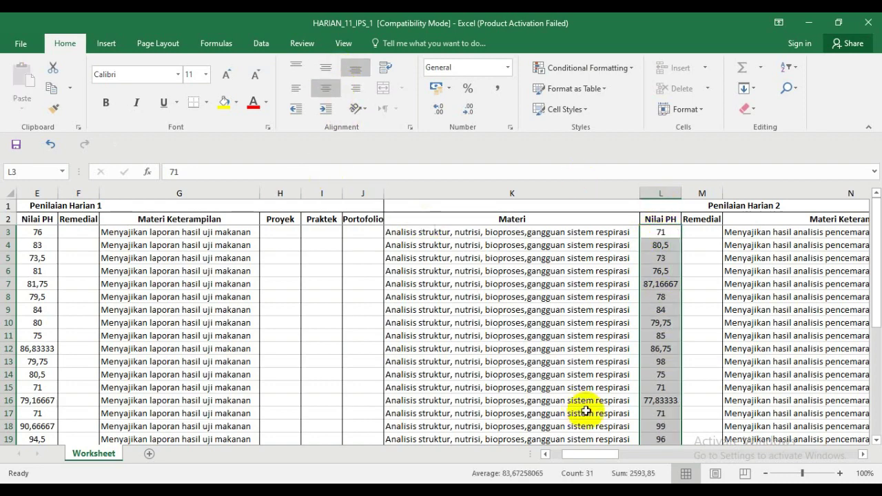
left_click_drag(601, 455, 679, 453)
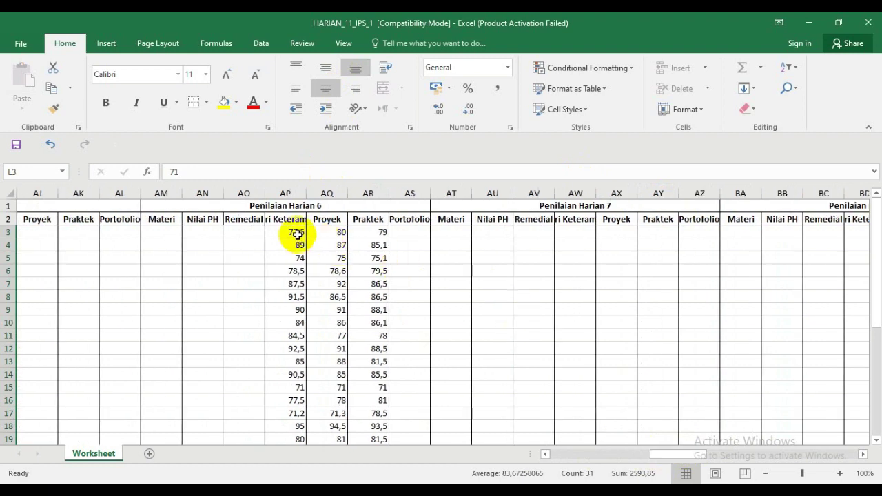
left_click_drag(299, 232, 290, 425)
key("ctrl+c")
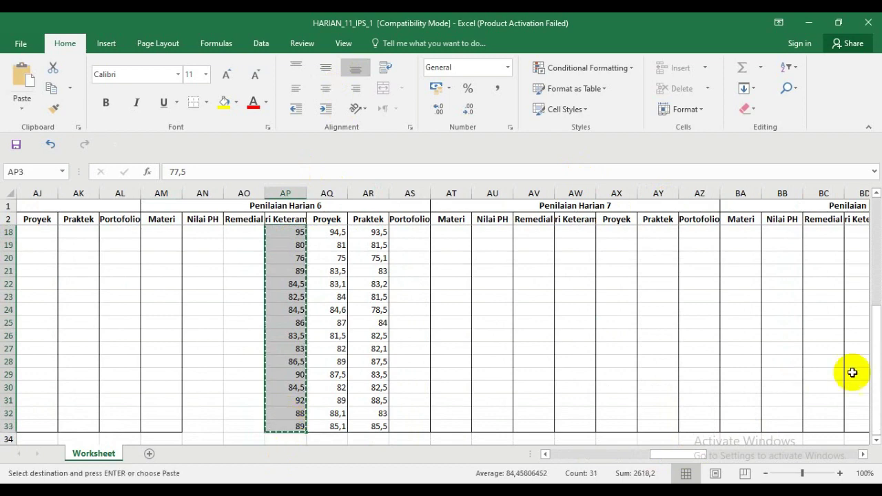
scroll(855, 365, "up", 5)
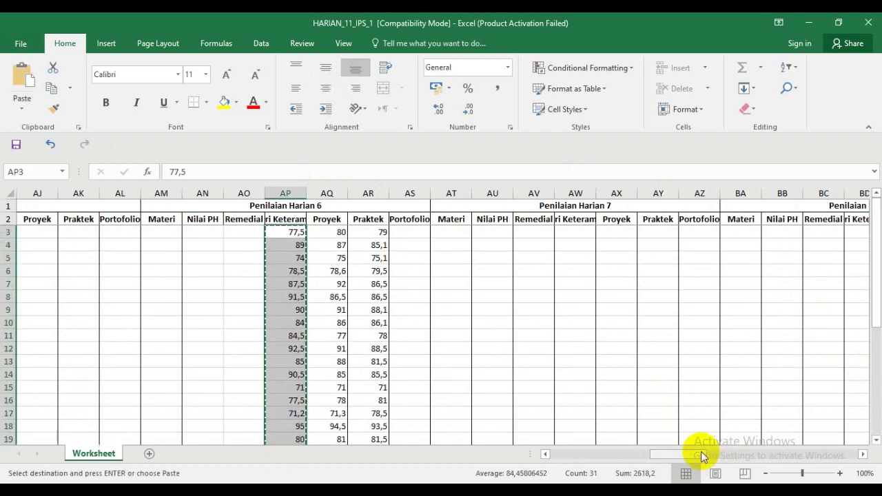
left_click_drag(701, 454, 643, 455)
left_click(333, 234)
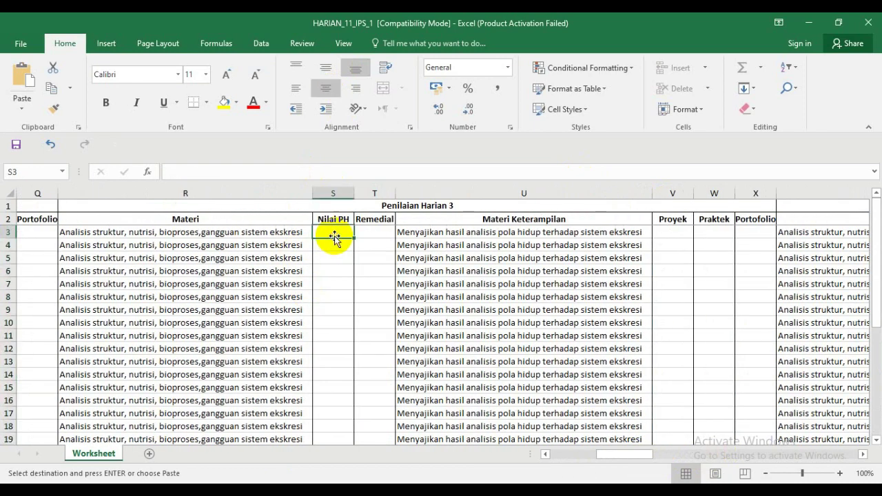
key("Return")
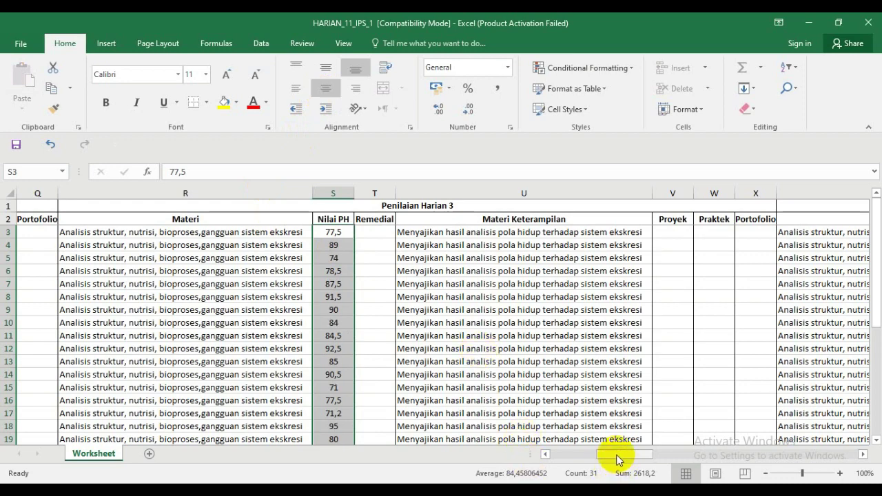
- Move the column AQ scores to Z3 under Penilaian Harian 4 Nilai PH
left_click_drag(616, 455, 666, 454)
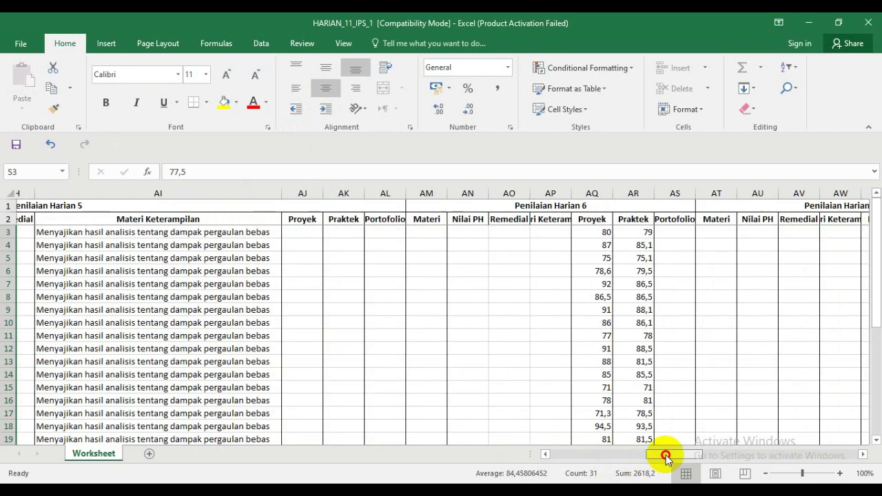
left_click_drag(584, 234, 590, 420)
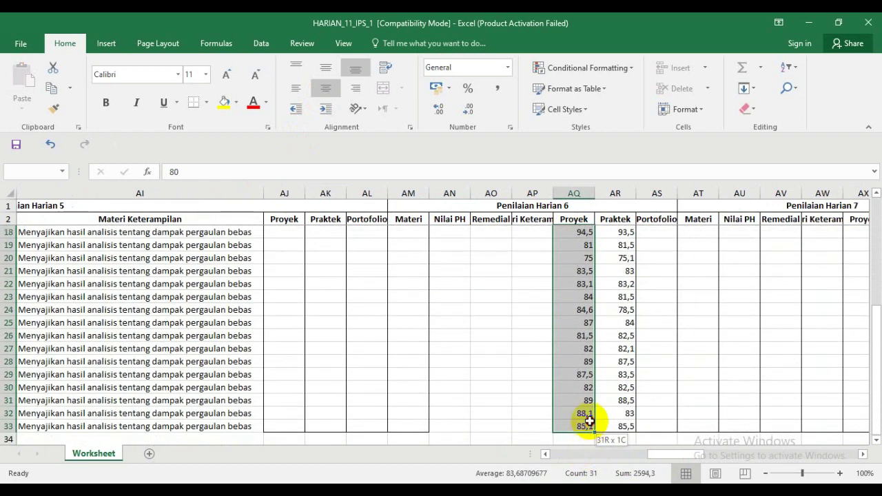
key("ctrl+c")
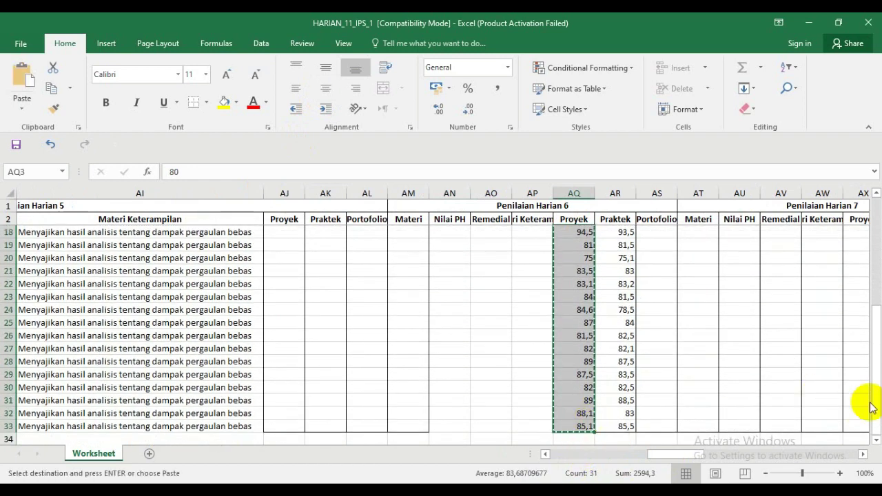
scroll(876, 289, "up", 5)
left_click_drag(693, 457, 659, 457)
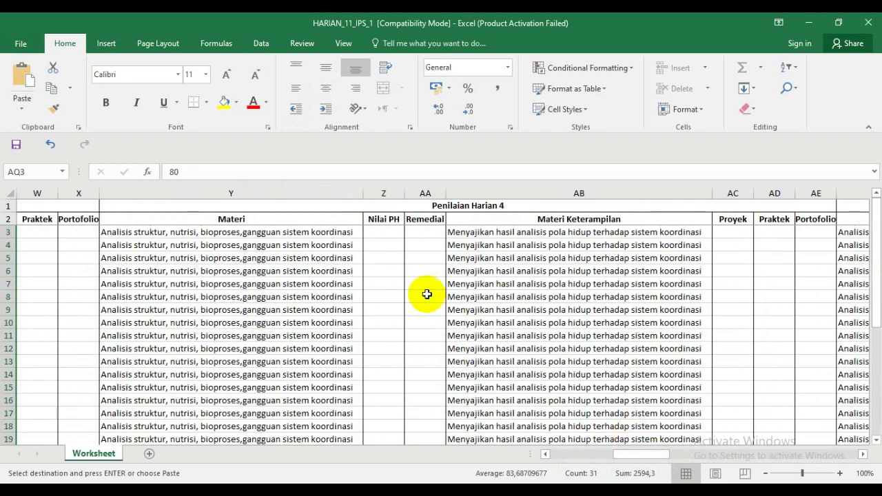
left_click(386, 233)
key("Return")
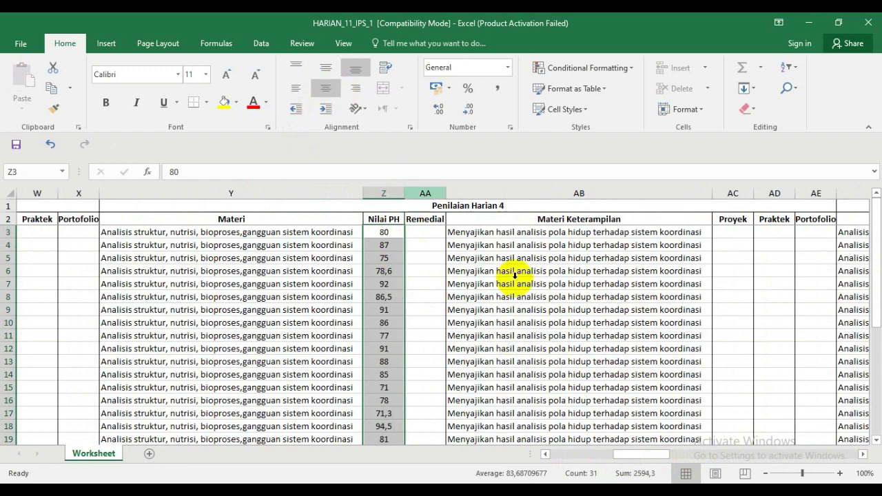
left_click_drag(638, 455, 671, 457)
left_click_drag(380, 224, 368, 339)
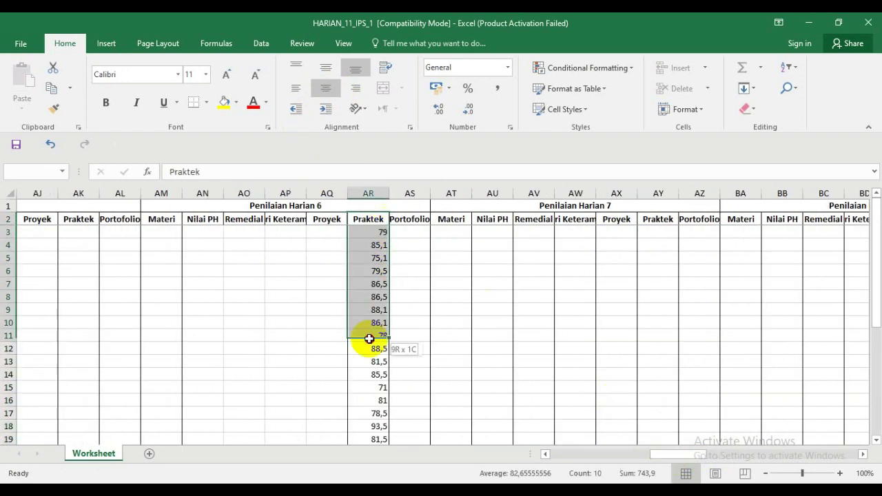
- Move the AR3:AR33 scores to AG3 under Penilaian Harian 5 Nilai PH and centre them
left_click_drag(366, 233, 363, 419)
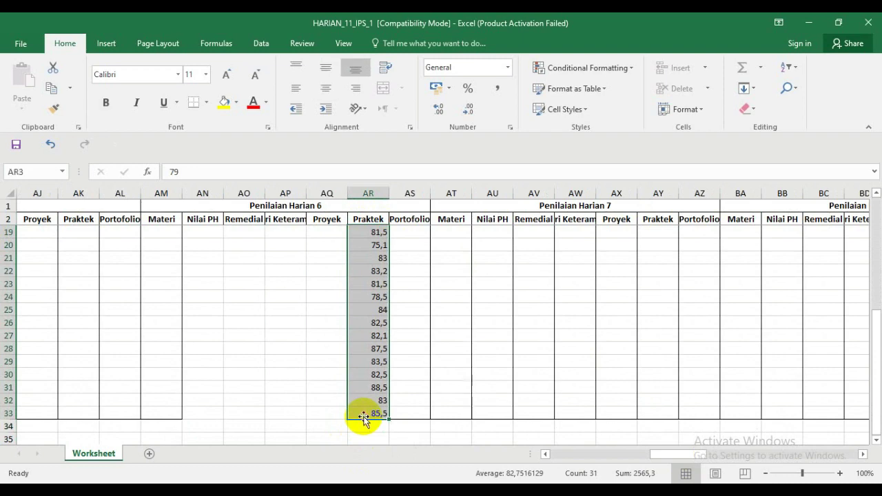
key("ctrl+c")
scroll(868, 404, "up", 5)
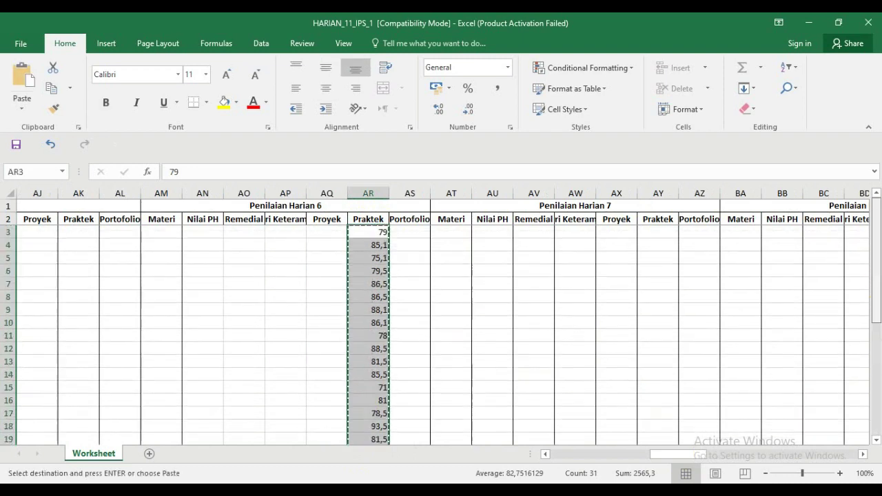
left_click_drag(694, 456, 672, 456)
left_click(431, 231)
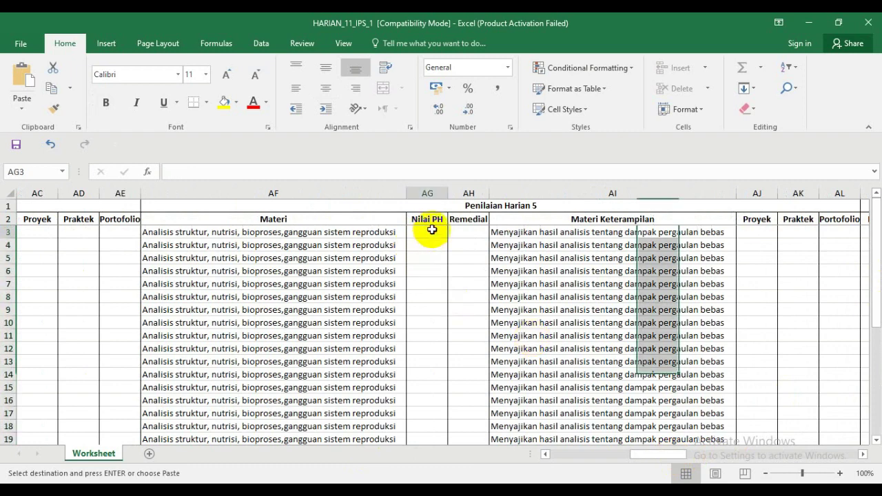
key("Return")
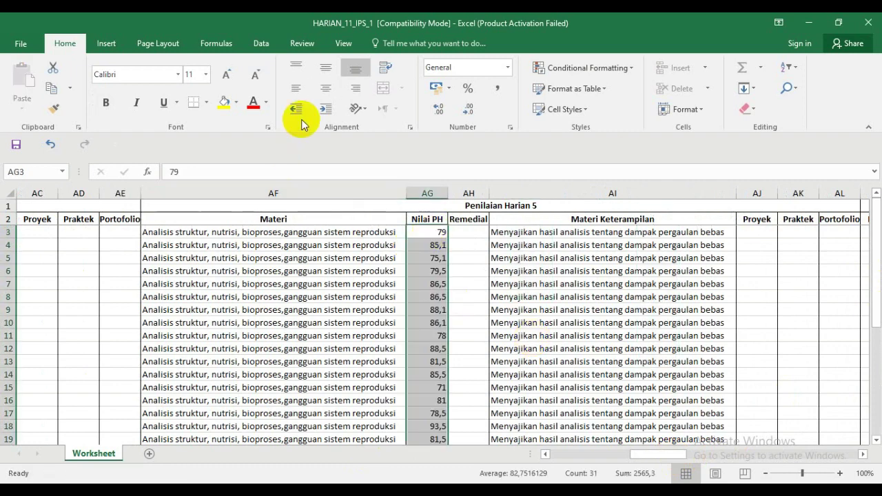
left_click(324, 92)
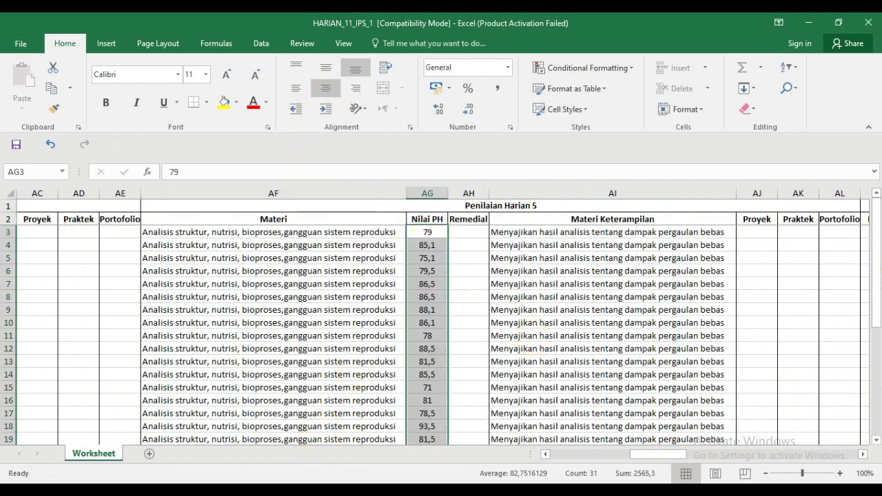
- Copy all 31 students' K-1 to K-5 scores from Nilai LM BIOLOGI, then return to HARIAN_11_IPS_1
mouse_move(271, 491)
left_click(246, 459)
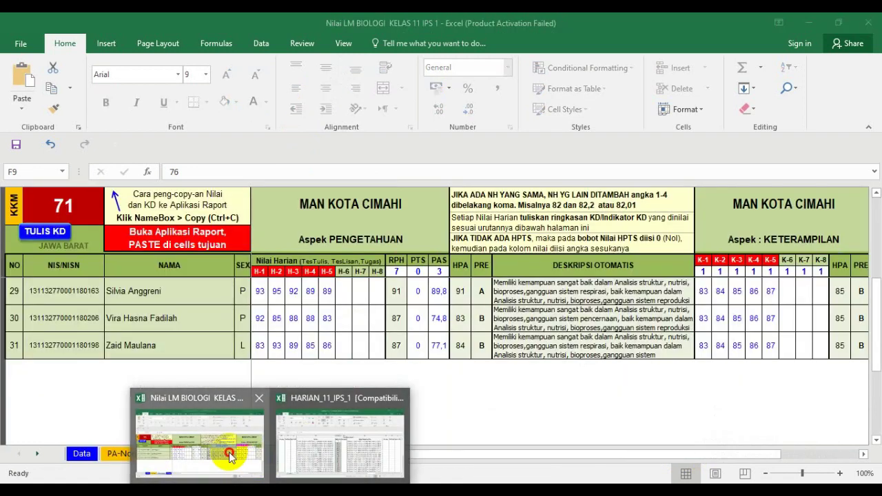
left_click_drag(770, 346, 705, 302)
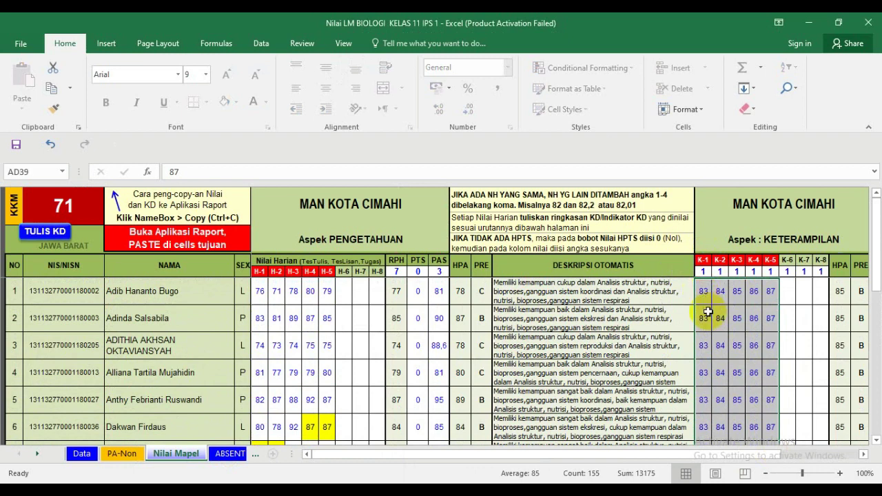
key("ctrl+c")
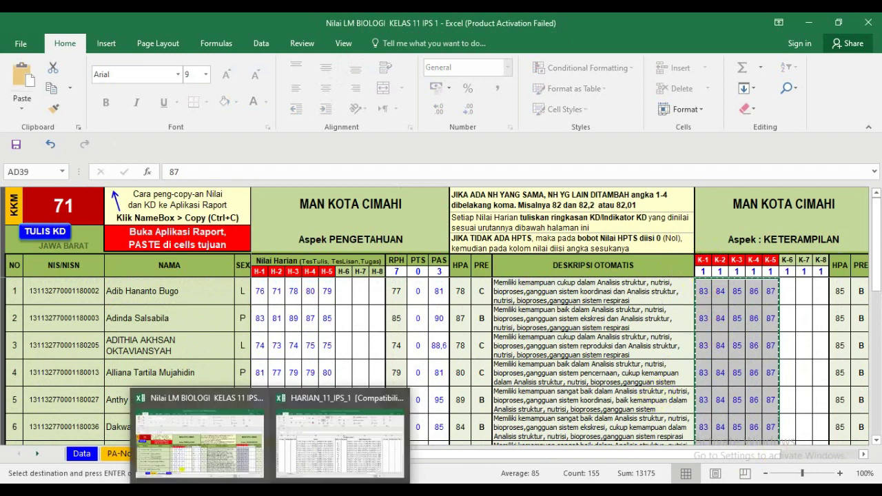
left_click(290, 461)
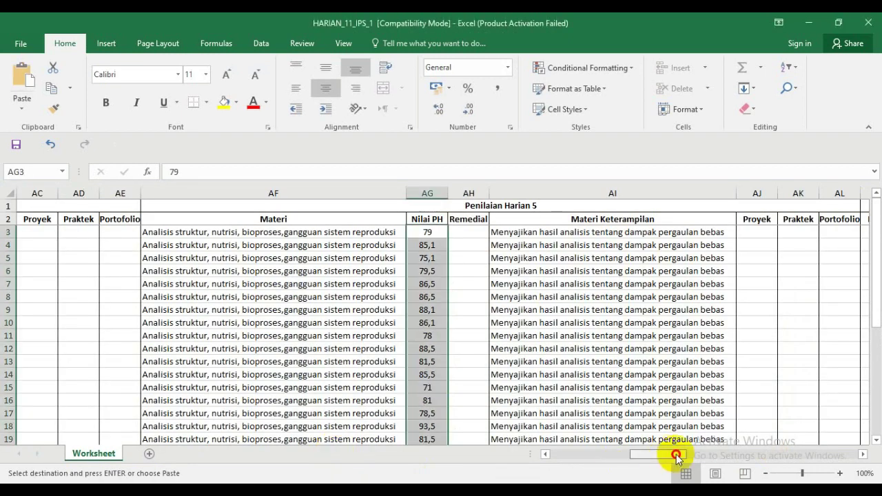
- Paste the keterampilan scores 83–87 at AN3 as plain values, undoing the earlier formatted pastes
left_click_drag(677, 459, 690, 458)
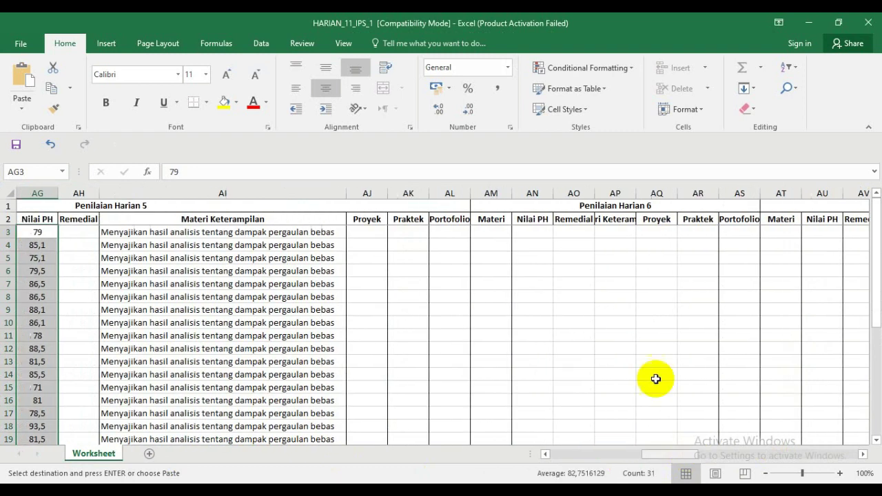
left_click(532, 233)
right_click(533, 233)
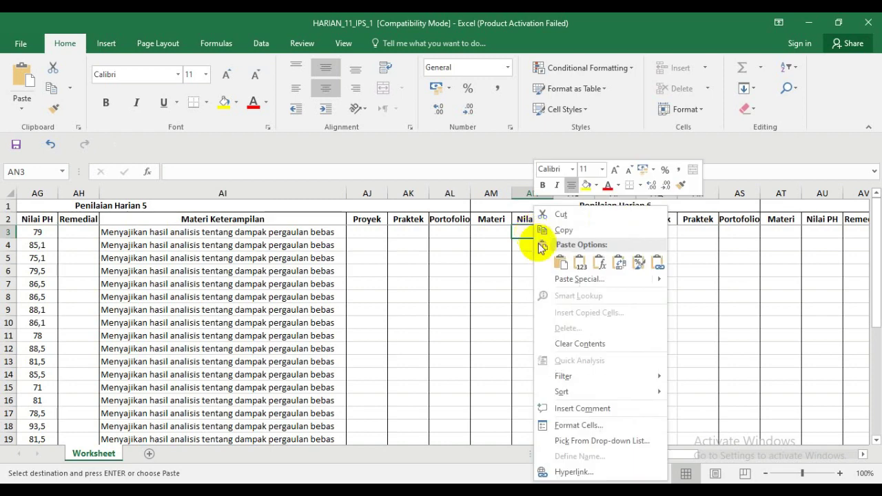
left_click(577, 261)
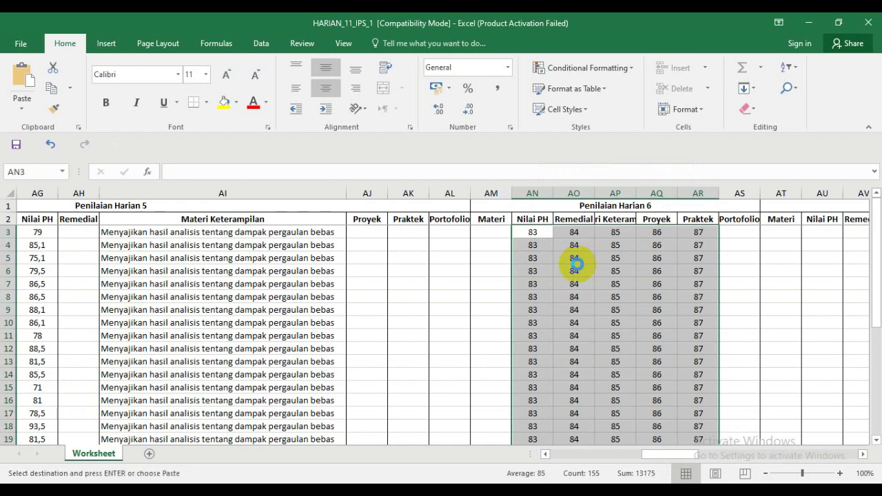
key("ctrl+z")
left_click(538, 232)
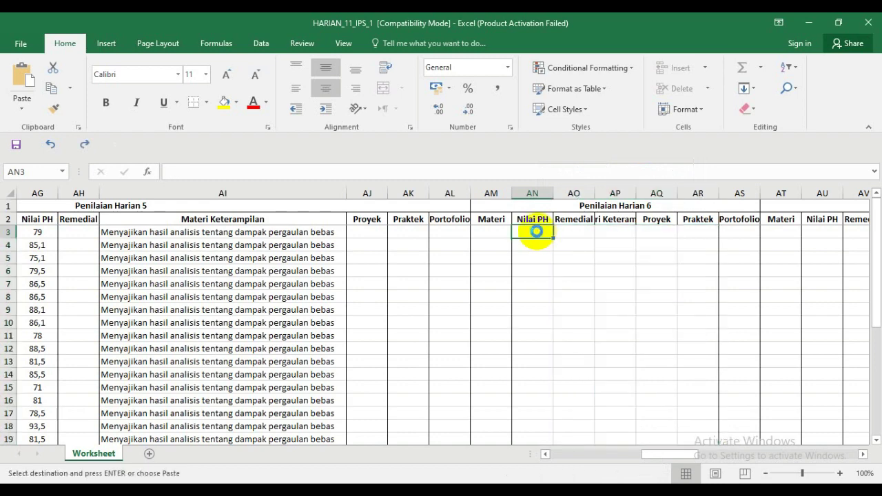
key("ctrl+v")
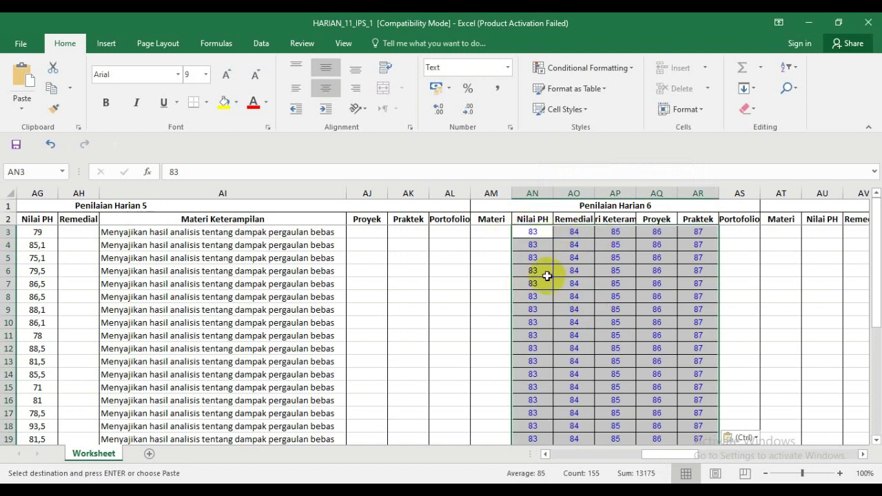
key("ctrl+z")
left_click(537, 233)
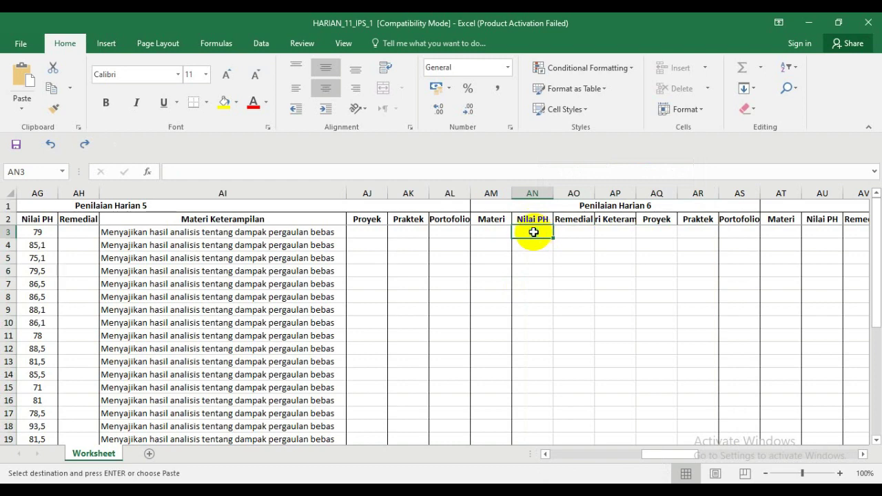
right_click(534, 233)
left_click(579, 261)
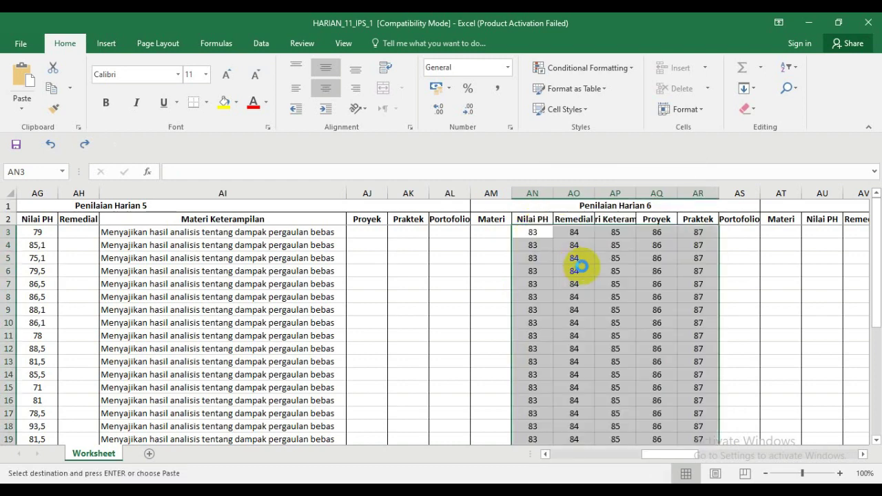
left_click(576, 269)
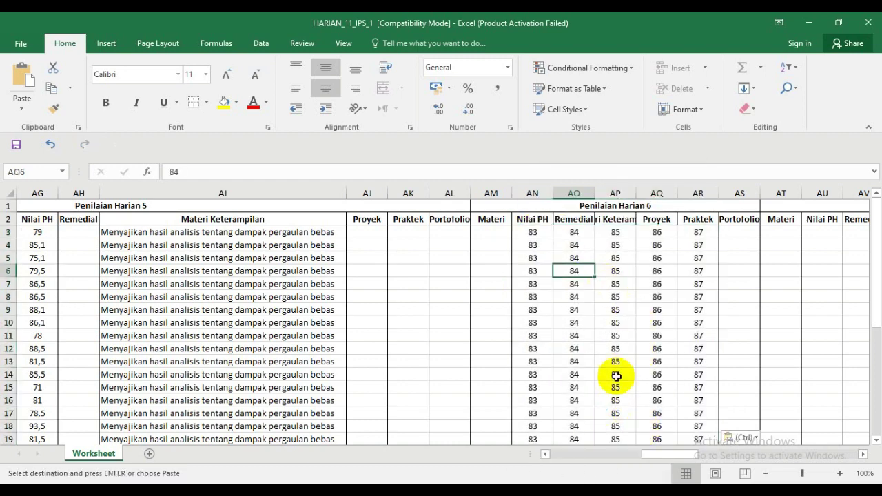
- Paste the copied scores into Penilaian Harian 1's Praktek column starting at I3
left_click_drag(536, 235, 534, 414)
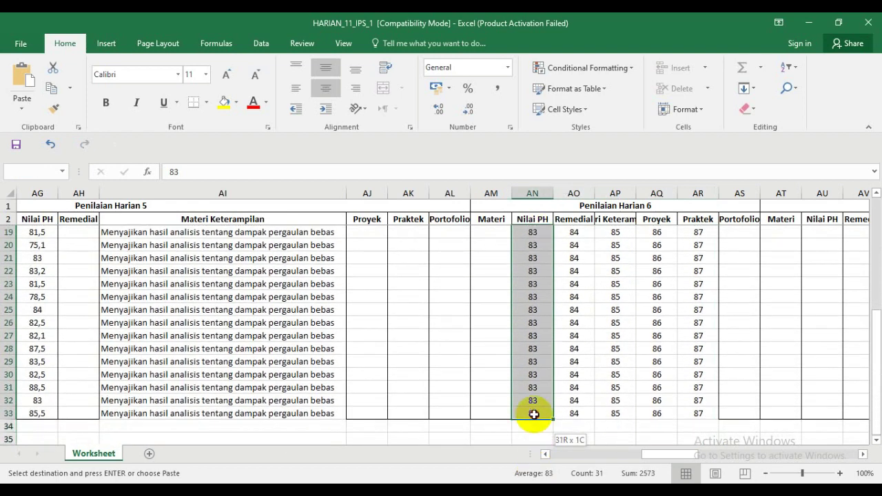
left_click_drag(874, 354, 878, 215)
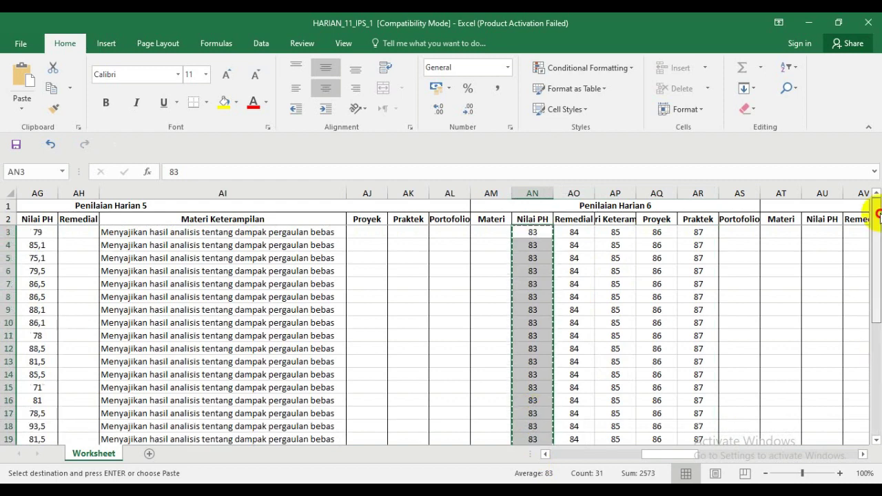
left_click_drag(680, 456, 562, 455)
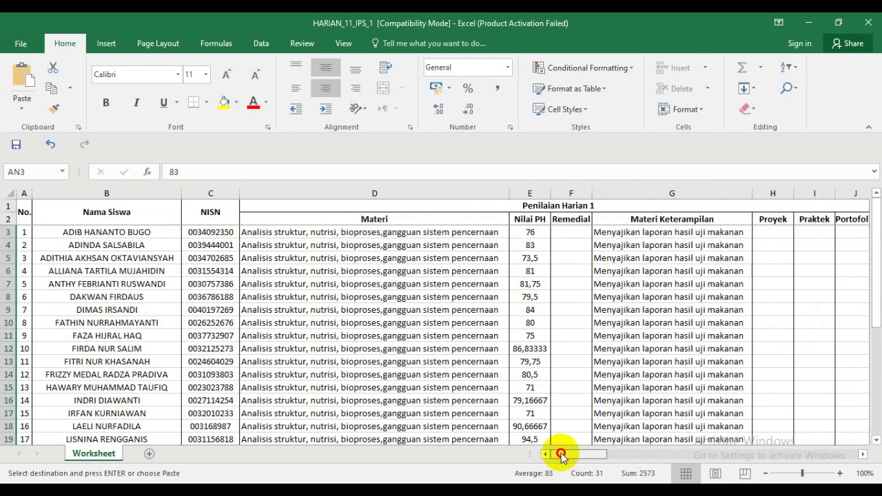
left_click(666, 233)
left_click(805, 230)
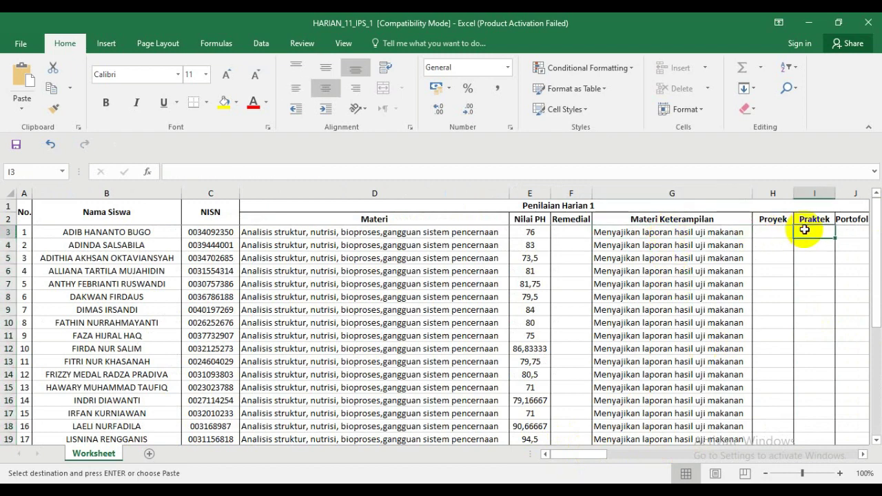
key("Return")
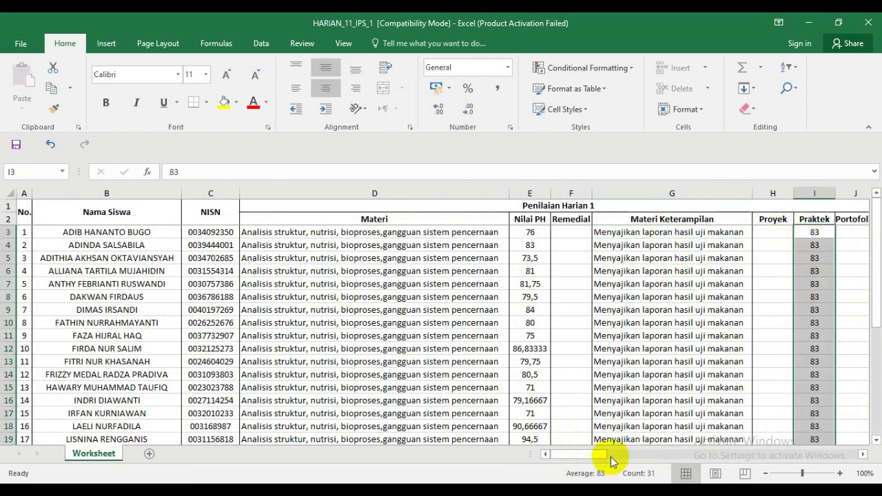
- Move the 84 scores from column AO into Penilaian Harian 2's Proyek column starting at O3
left_click_drag(587, 454, 680, 450)
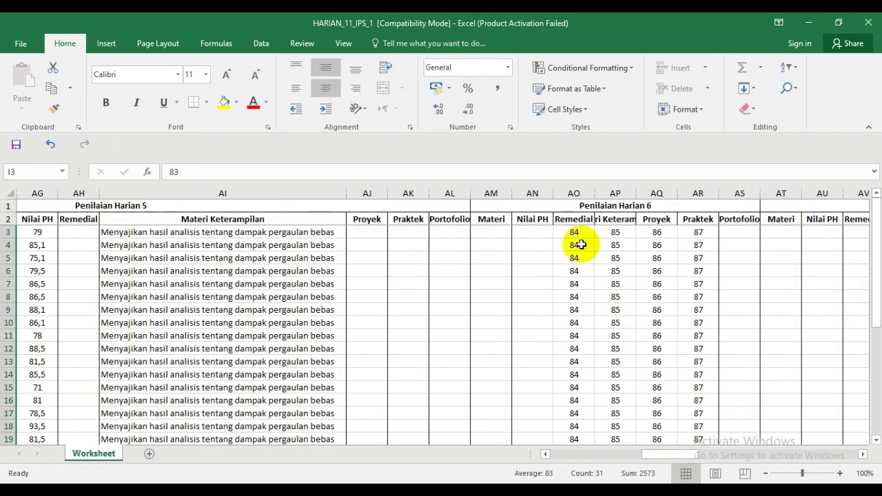
left_click_drag(576, 230, 581, 416)
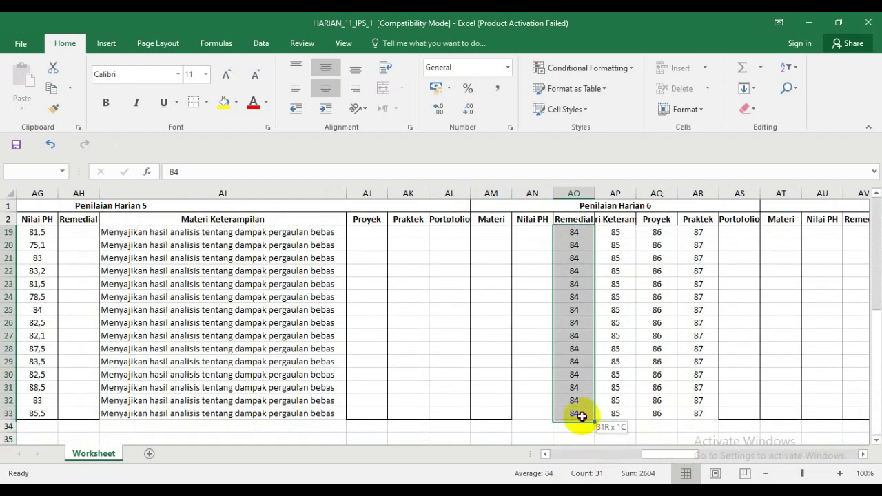
key("ctrl+c")
left_click_drag(876, 386, 879, 238)
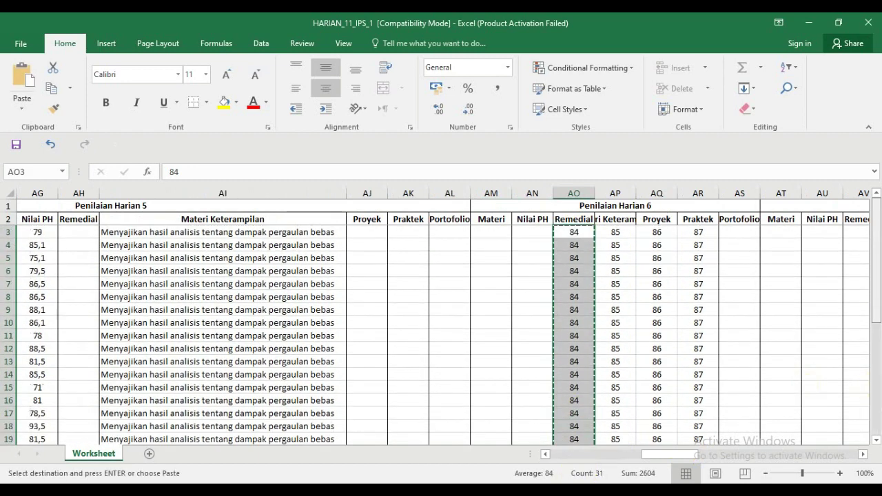
left_click_drag(689, 456, 616, 450)
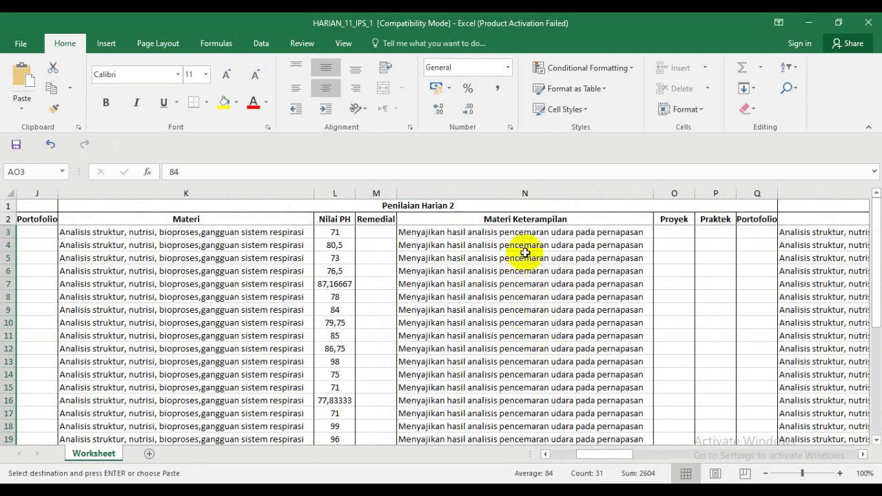
left_click(675, 232)
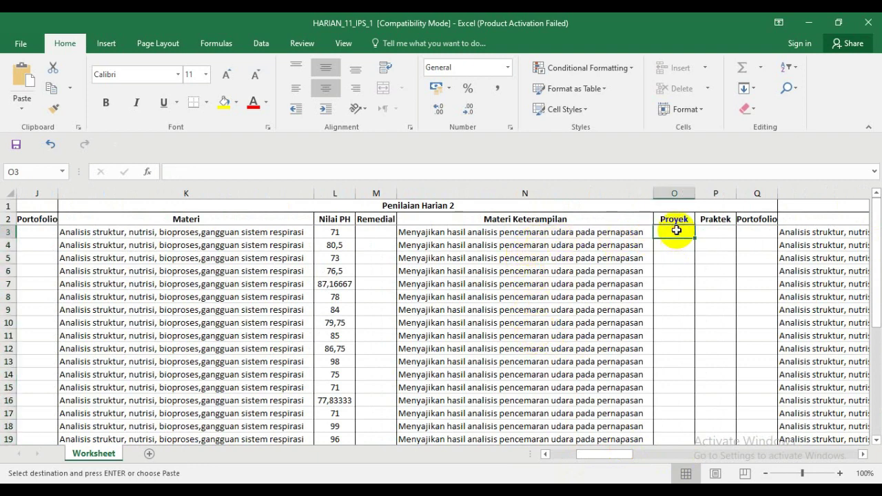
key("Return")
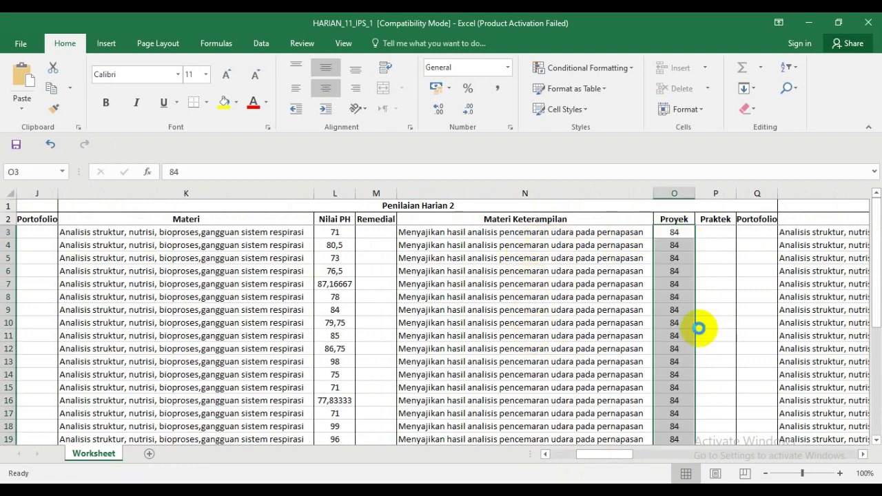
left_click_drag(617, 456, 662, 404)
left_click_drag(617, 237, 619, 421)
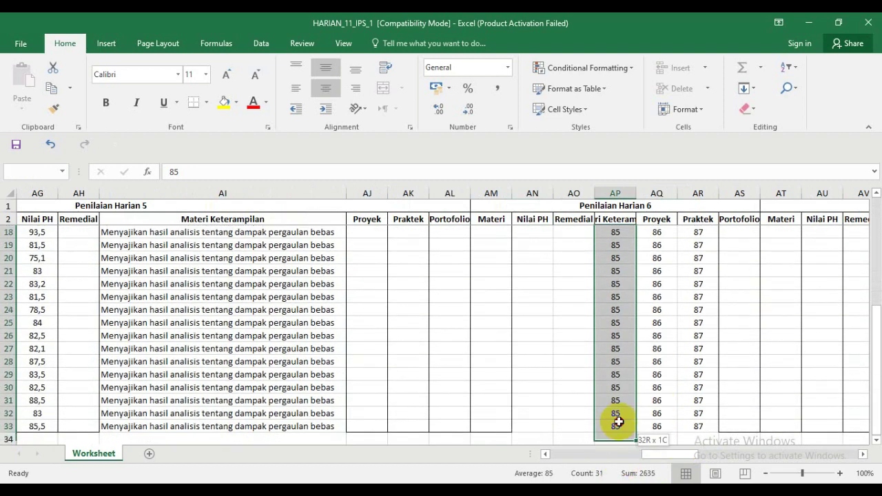
- Move the 85 scores into Penilaian Harian 3's Proyek column starting at V3
key("ctrl+c")
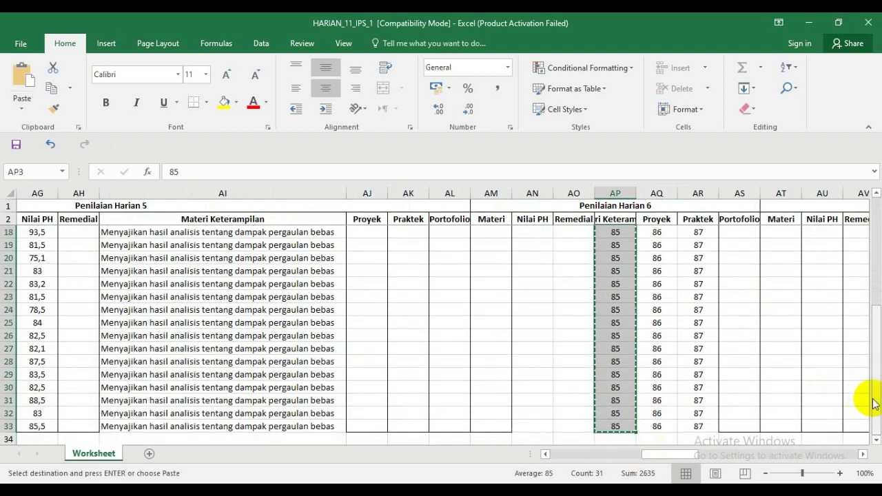
left_click_drag(874, 402, 878, 236)
left_click_drag(686, 456, 635, 457)
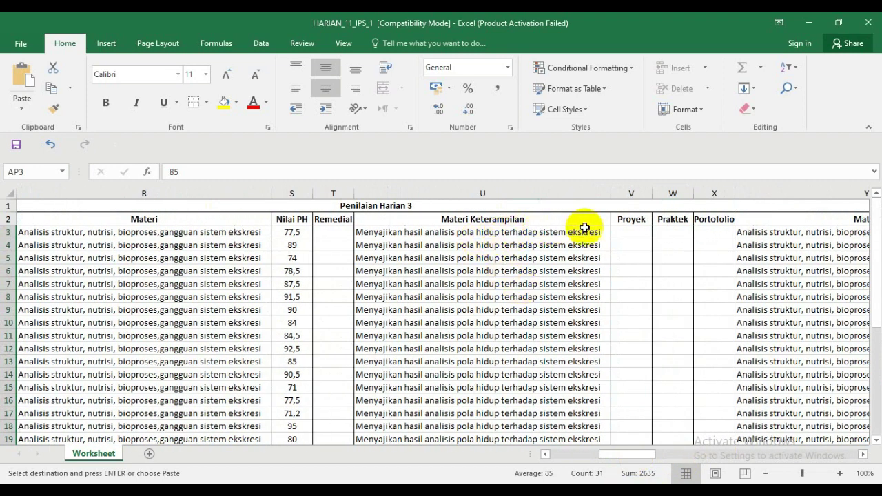
left_click(636, 231)
key("Return")
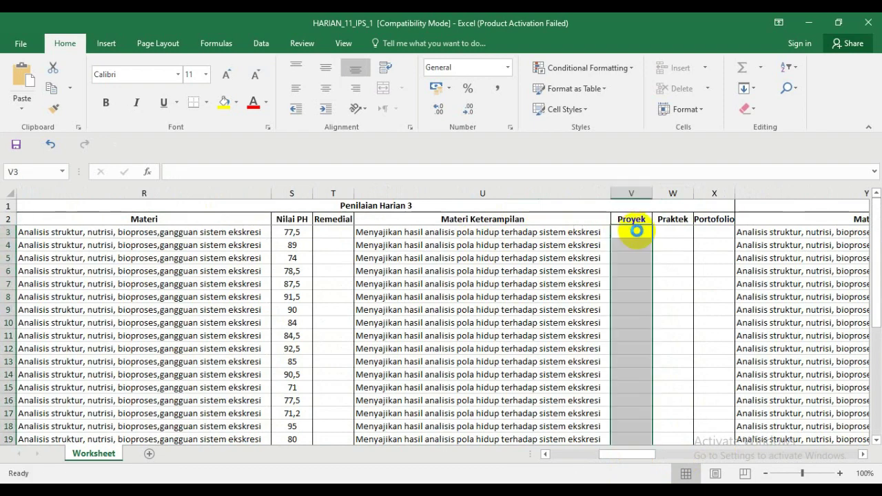
- Move the 86 scores from column AQ into Penilaian Harian 4's Proyek column starting at AC3
left_click_drag(628, 455, 674, 458)
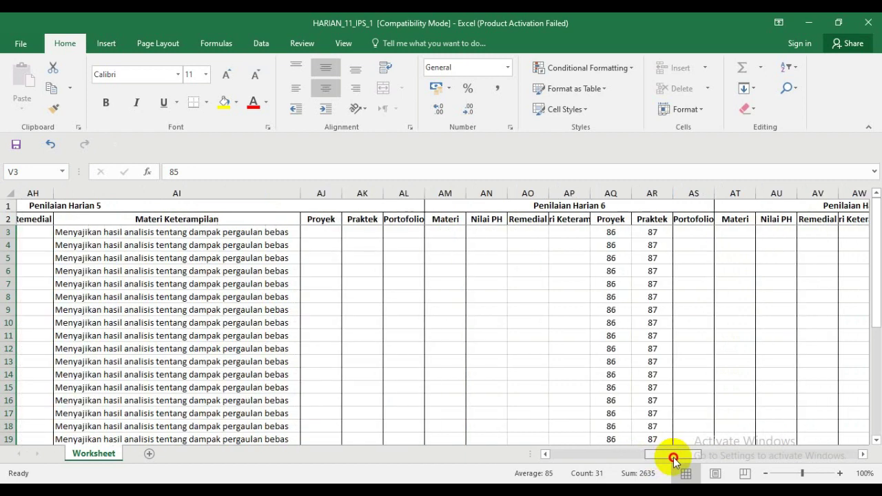
left_click_drag(621, 232, 617, 424)
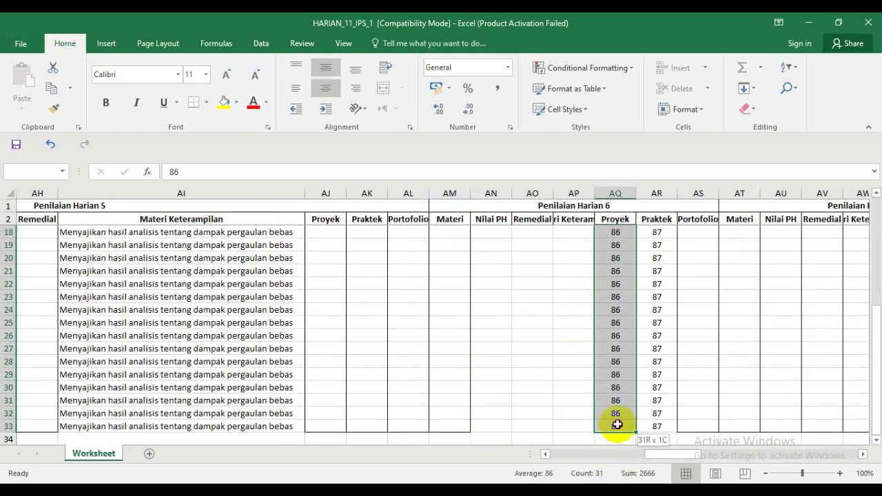
key("ctrl+c")
mouse_move(670, 457)
left_mouse_down()
mouse_move(575, 457)
mouse_move(662, 458)
left_mouse_up()
scroll(587, 420, "up", 5)
left_click(696, 232)
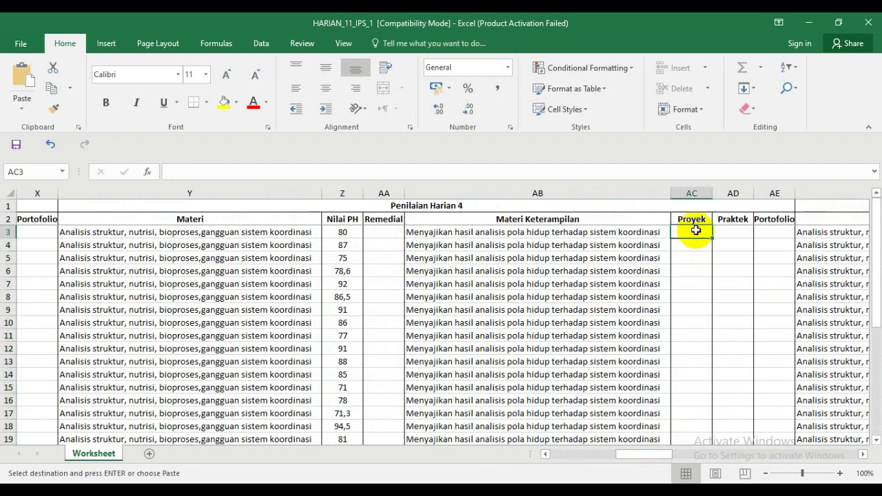
key("Return")
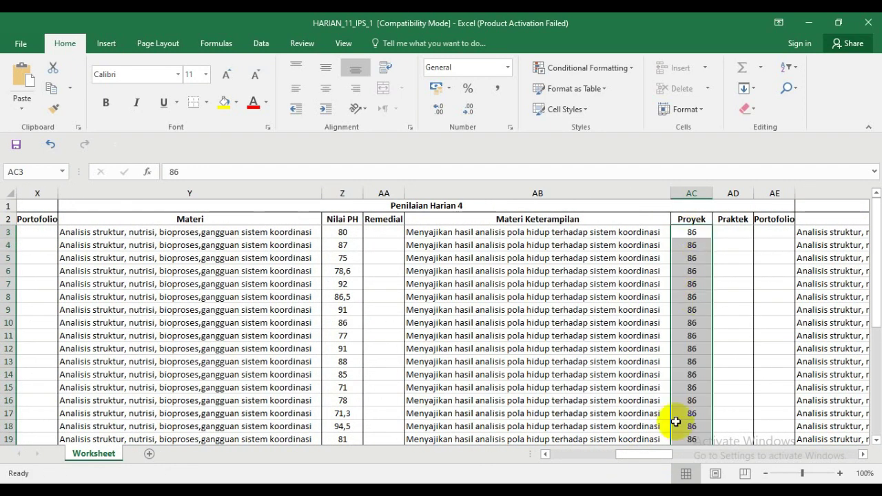
left_click_drag(650, 460, 677, 466)
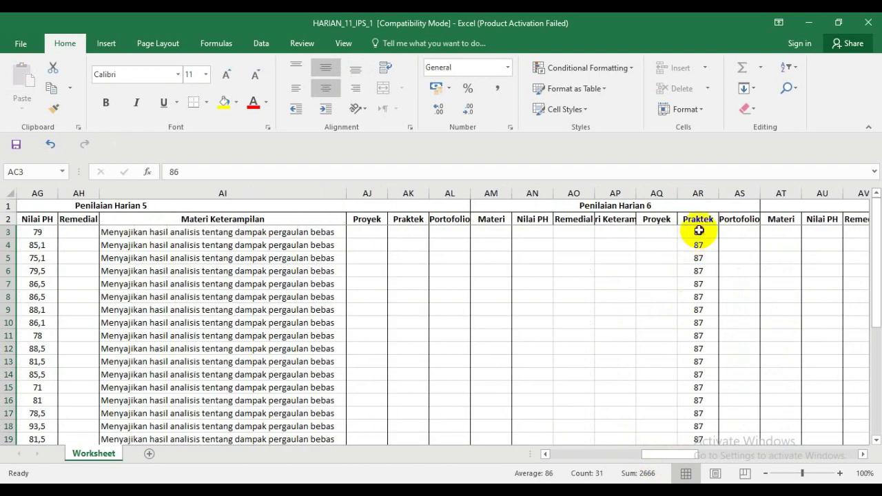
- Move the 87 scores from column AR into Penilaian Harian 5's Proyek column starting at AJ3
left_click_drag(699, 231, 697, 416)
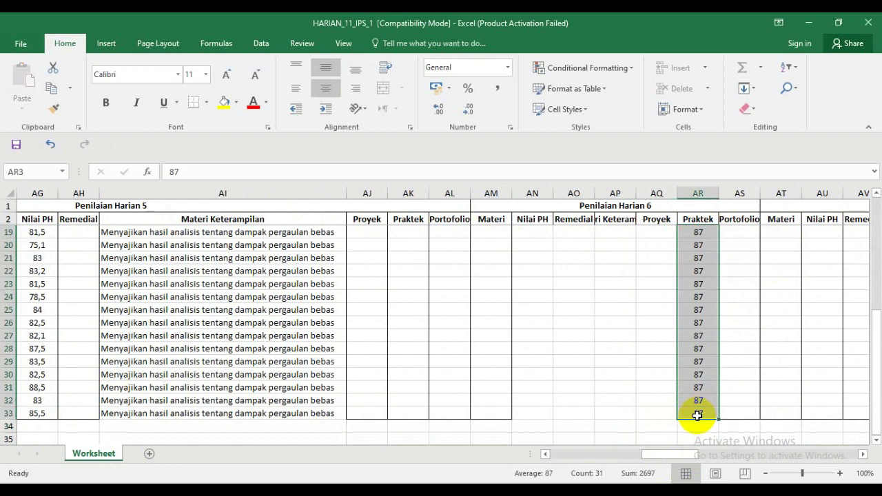
key("ctrl+c")
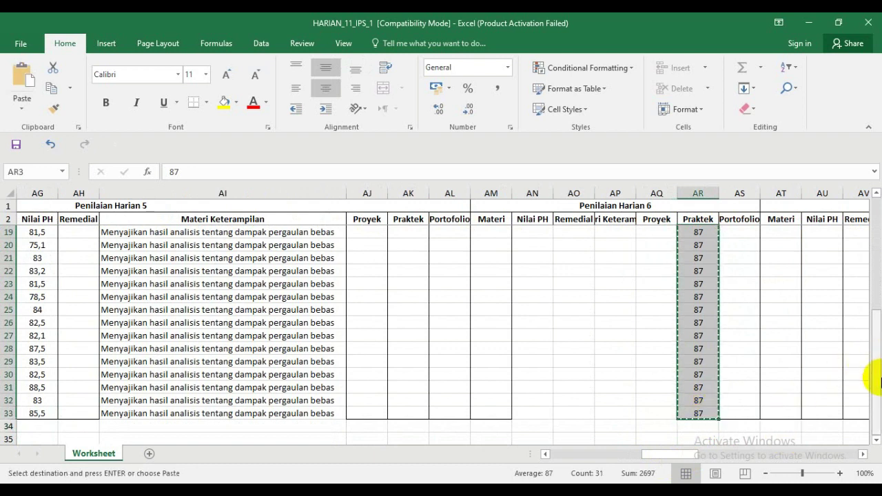
left_click_drag(874, 380, 872, 230)
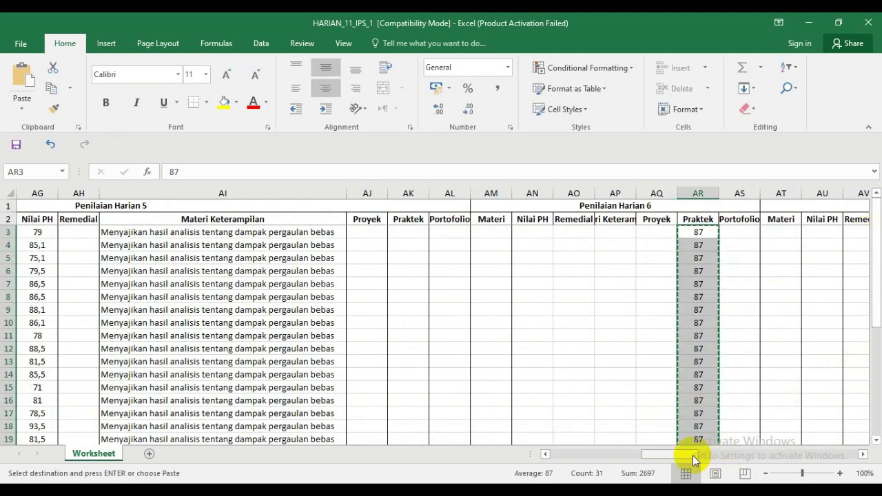
mouse_move(693, 455)
left_mouse_down()
mouse_move(670, 456)
mouse_move(696, 455)
left_mouse_up()
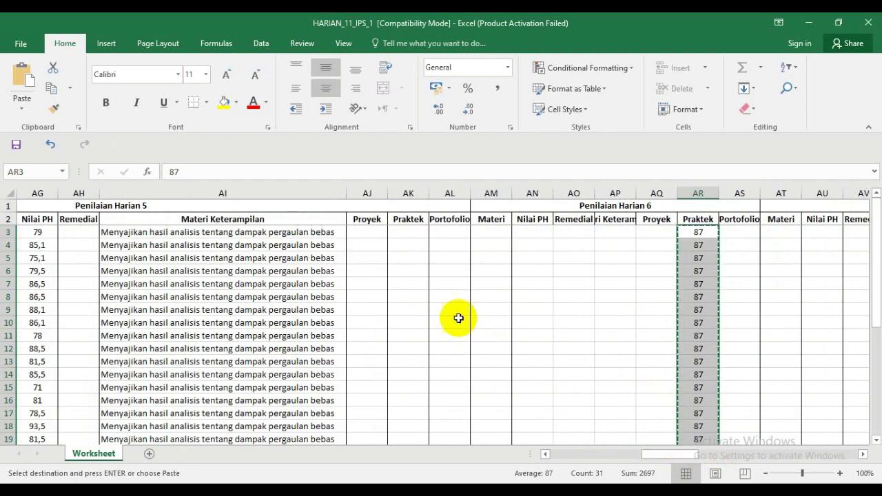
left_click(372, 233)
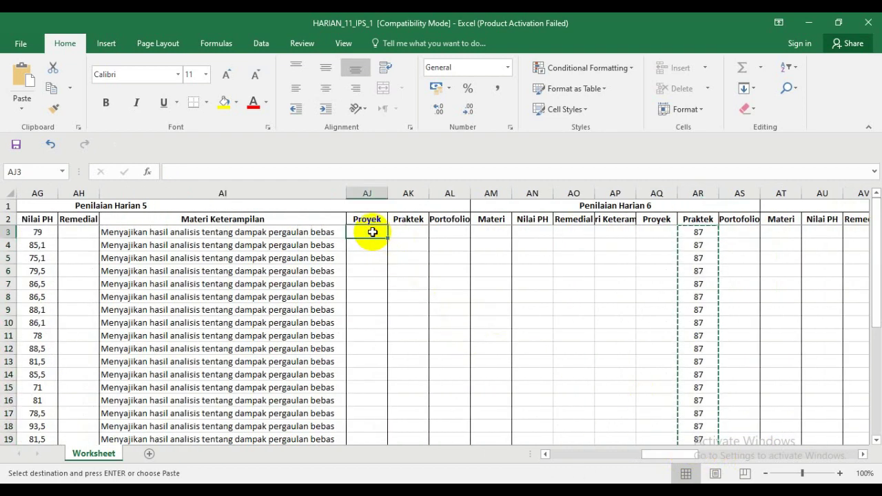
key("ctrl+shift+Down")
key("Return")
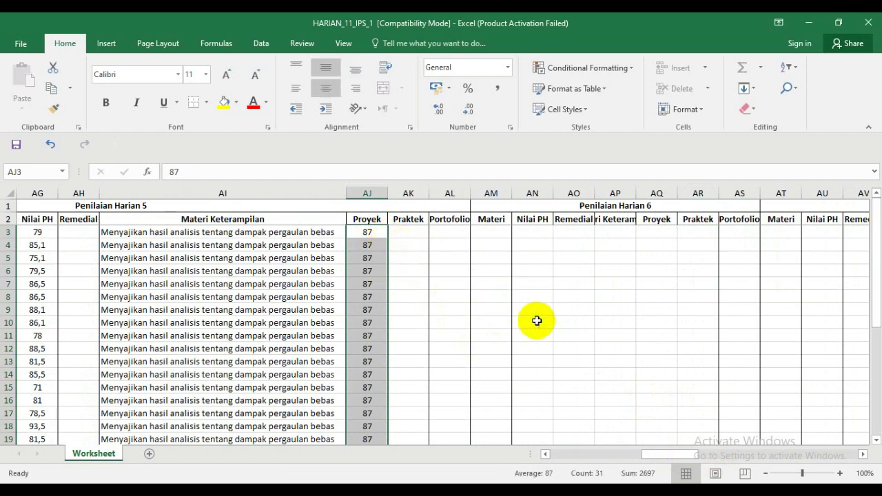
left_click_drag(688, 454, 526, 473)
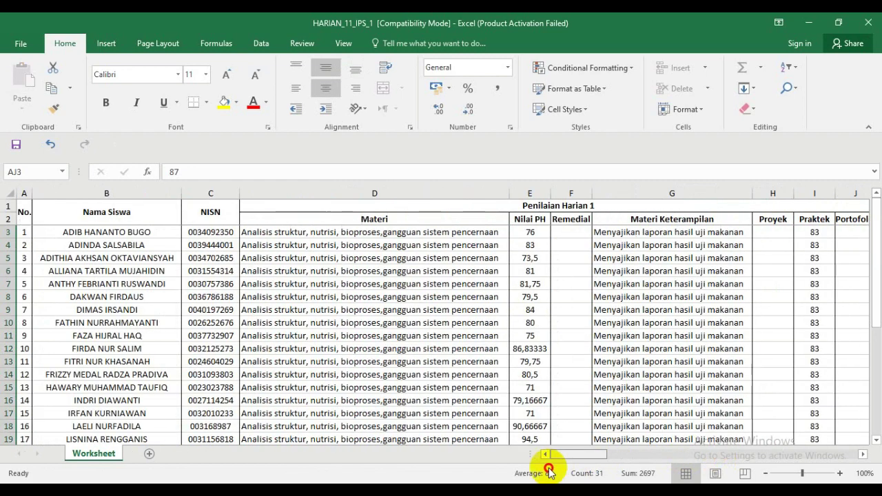
left_click(483, 210)
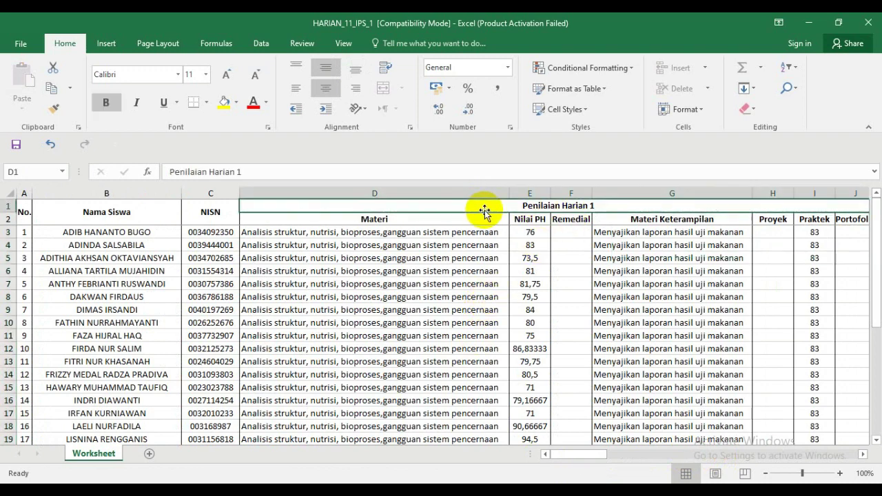
left_click(386, 233)
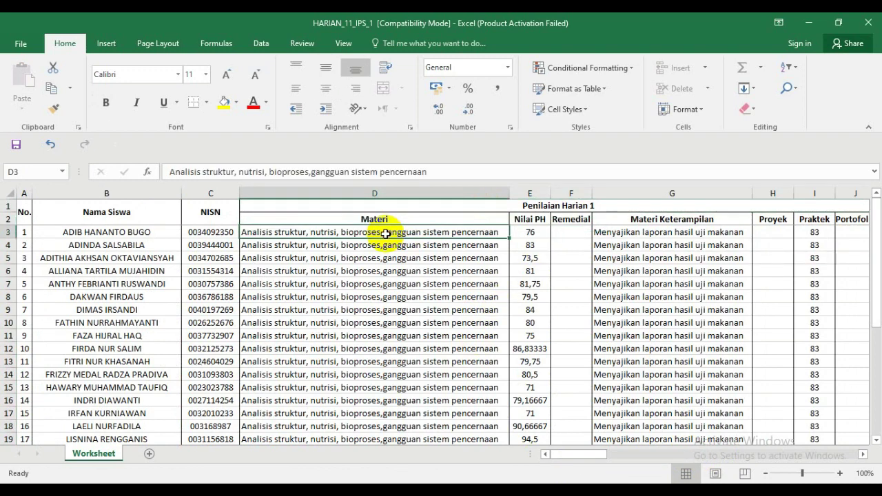
left_click(517, 231)
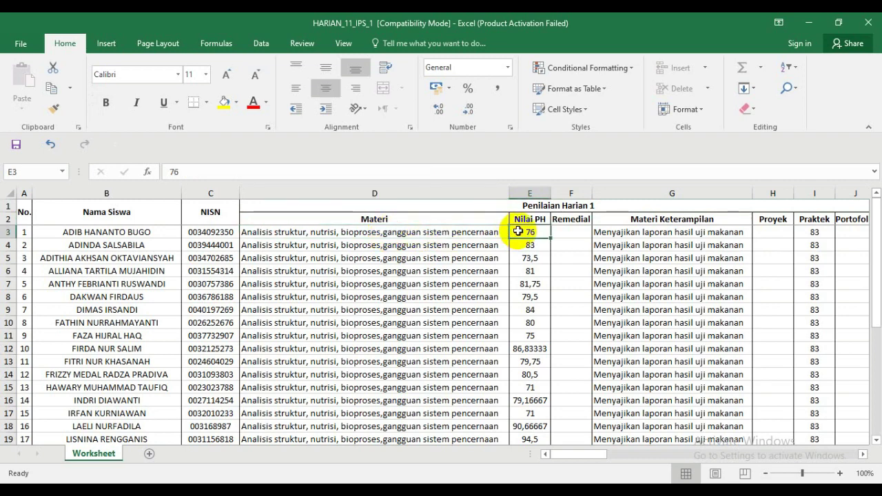
left_click(624, 232)
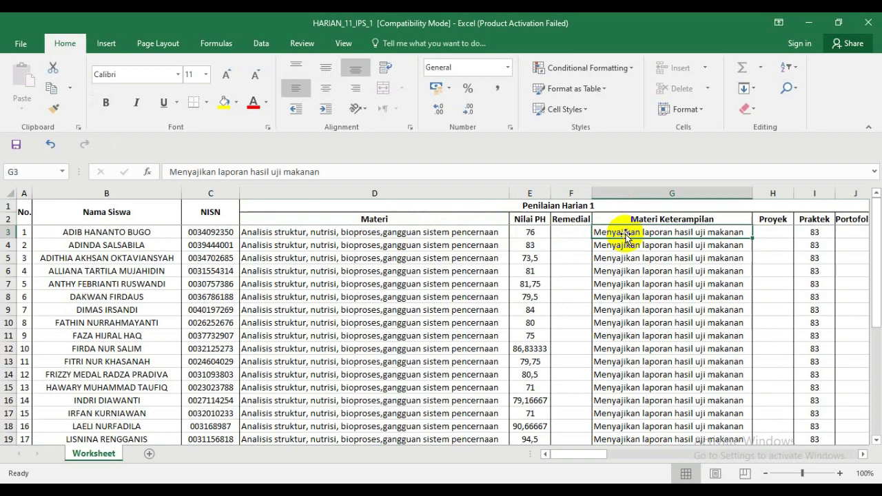
left_click(863, 455)
left_click(863, 454)
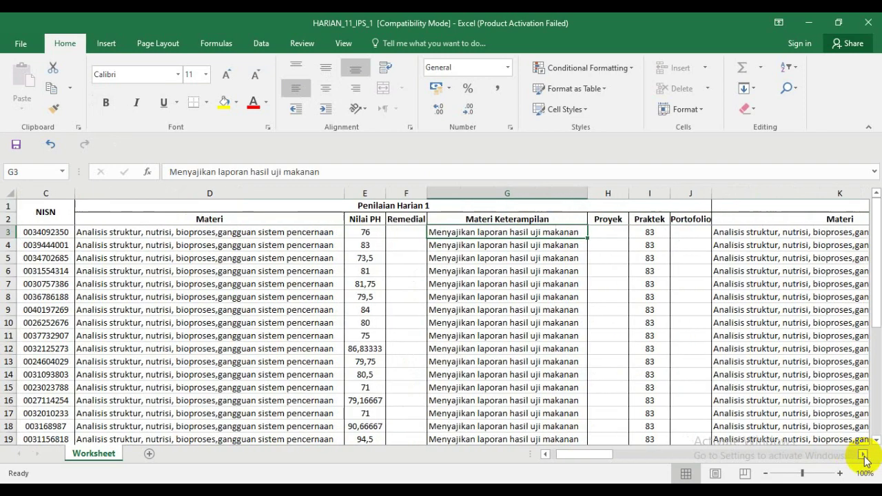
left_click(862, 454)
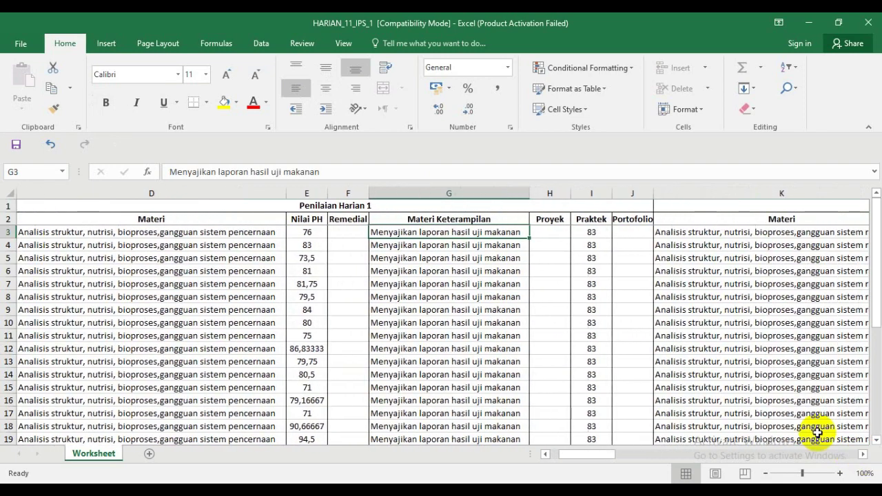
left_click(557, 233)
left_click(584, 235)
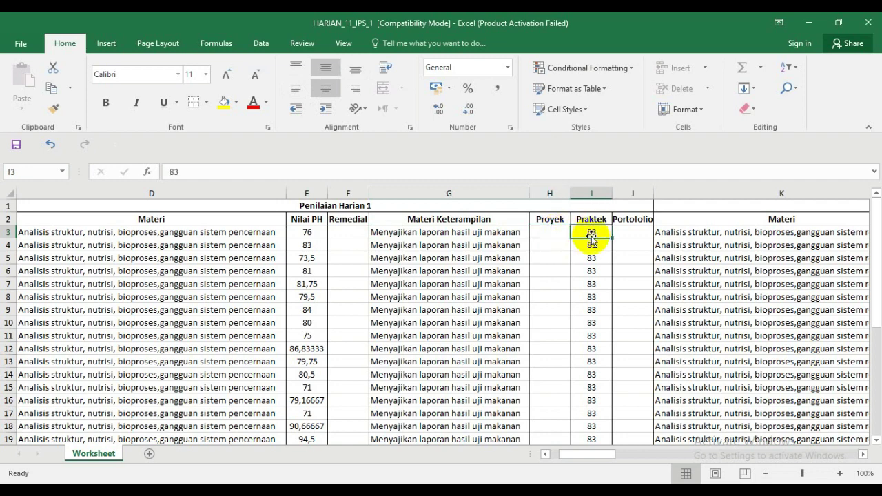
left_click(629, 238)
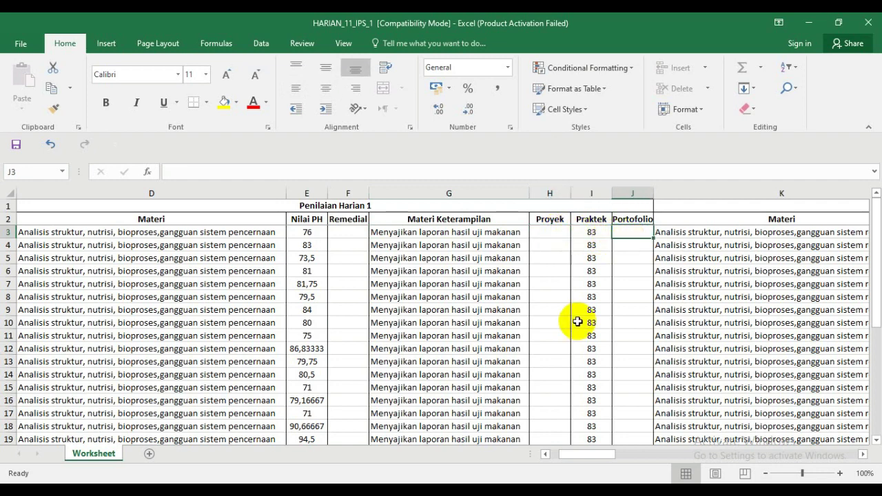
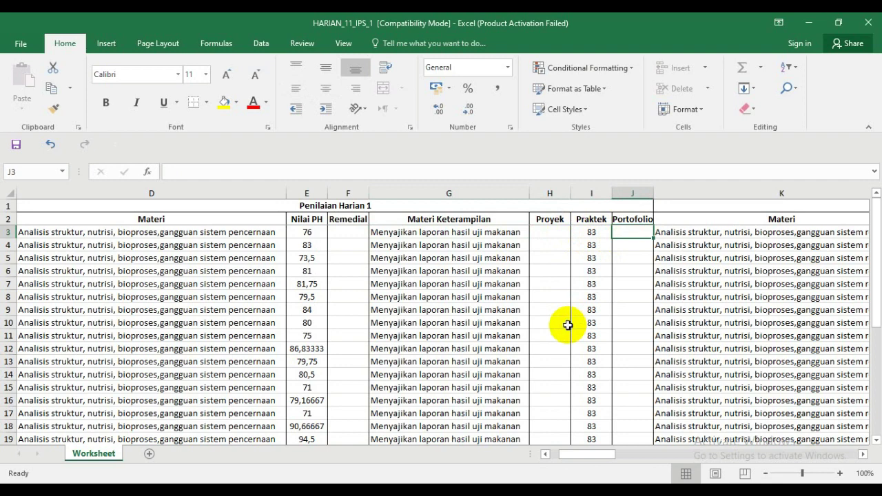
- Close the HARIAN_11_IPS_1 workbook and open PAT_11_IPS_1 from the ARD folder
left_click(869, 24)
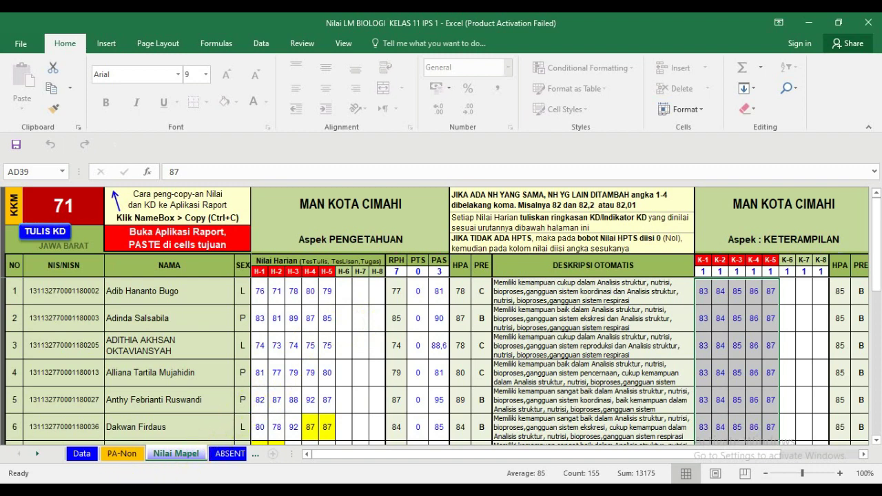
key("alt+Tab")
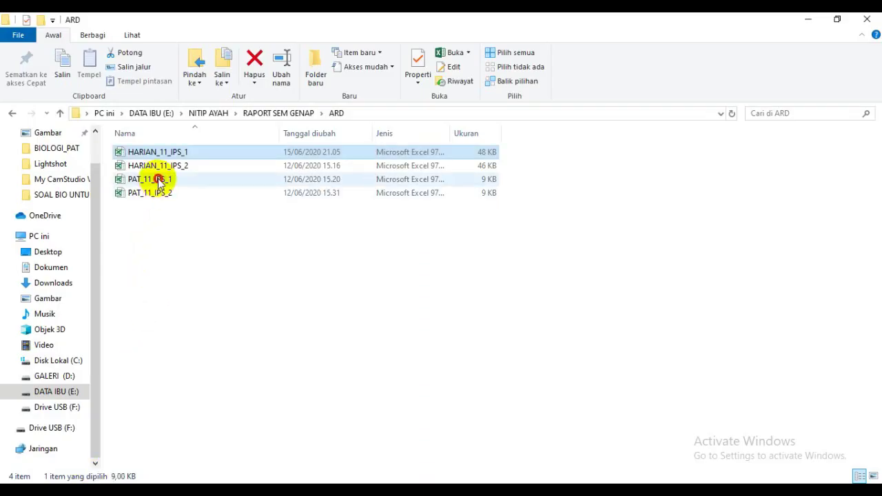
left_click(159, 181)
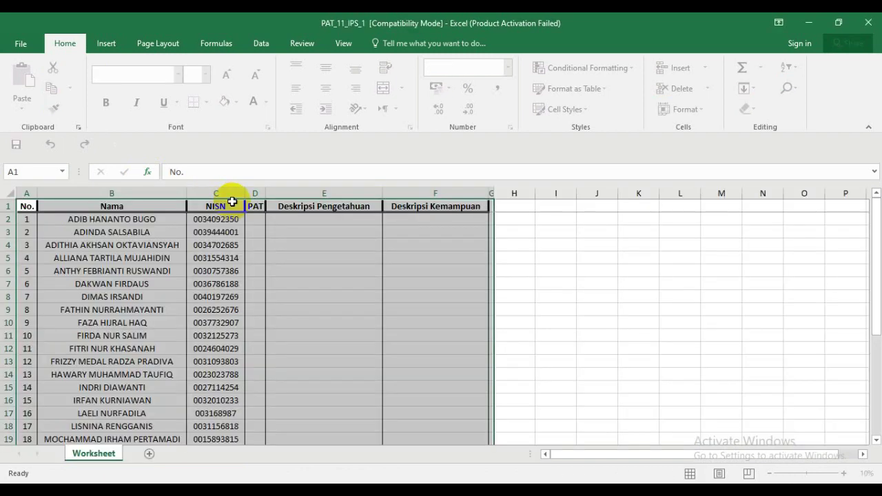
left_click(285, 227)
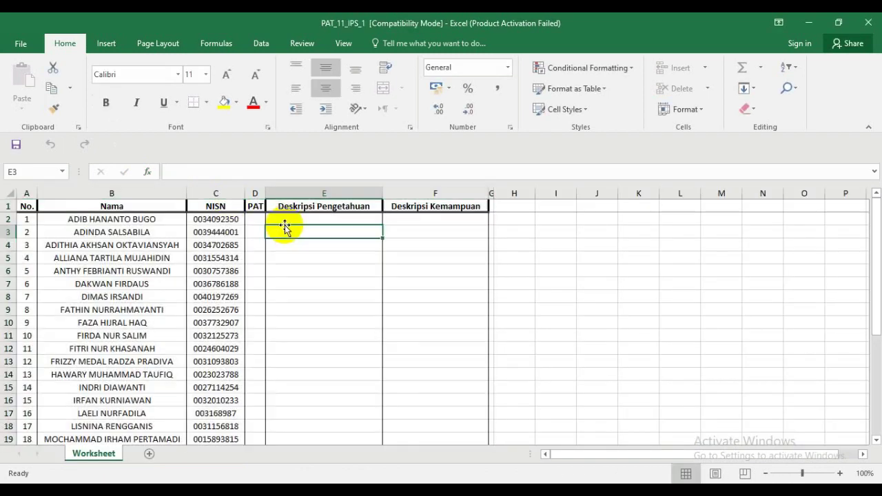
- Inspect the empty PAT, Deskripsi Pengetahuan and Deskripsi Kemampuan columns in PAT_11_IPS_1
left_click(295, 218)
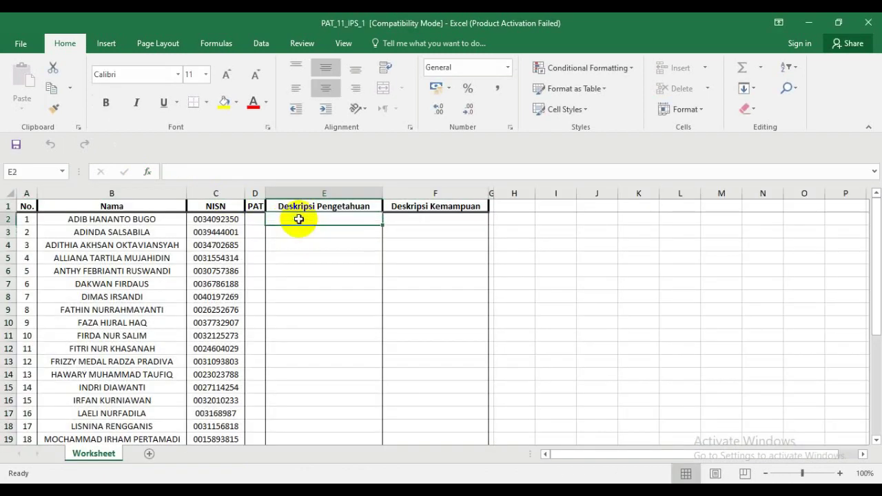
left_click(252, 188)
left_click(292, 192)
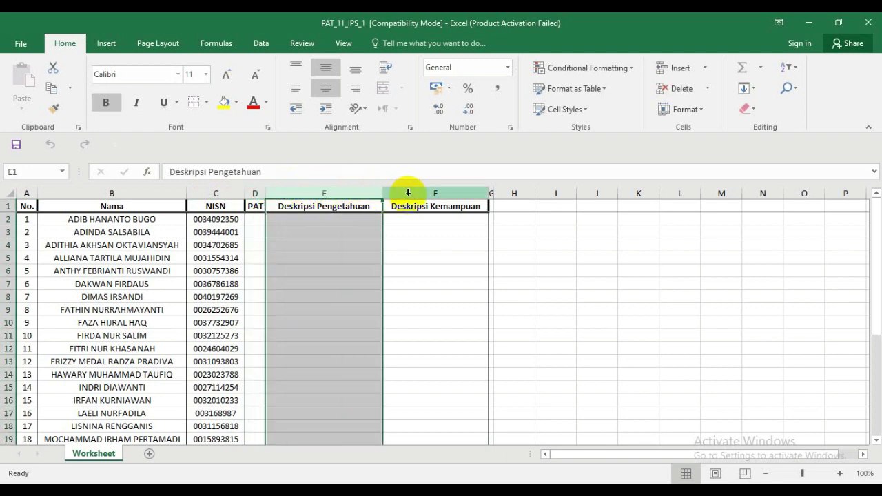
left_click(408, 193)
left_click(345, 219)
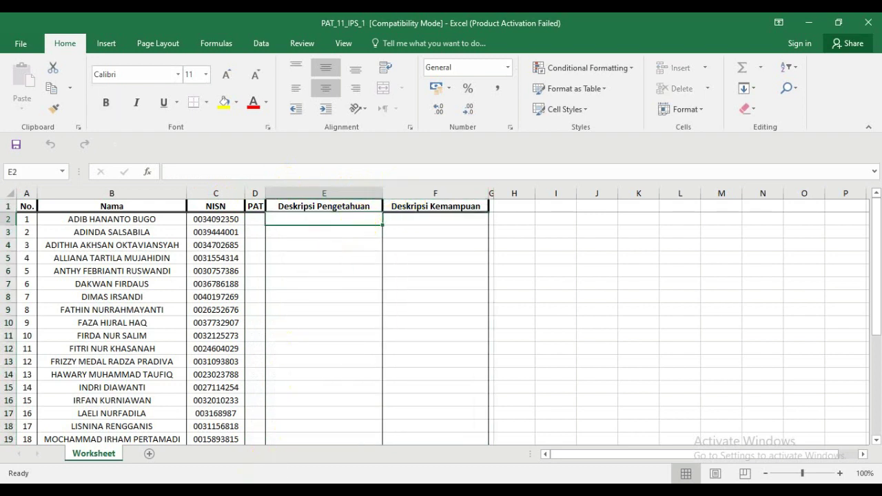
- Copy all students' PAS scores from the Nilai LM BIOLOGI workbook
left_click(299, 458)
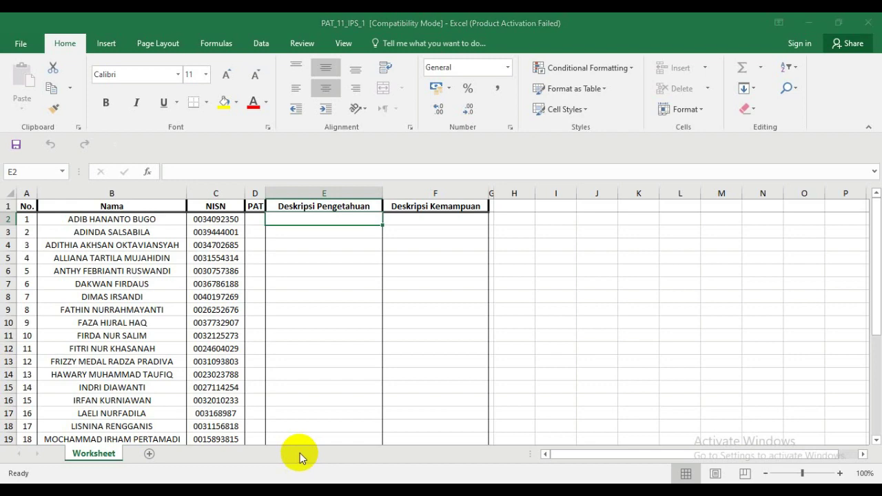
mouse_move(275, 491)
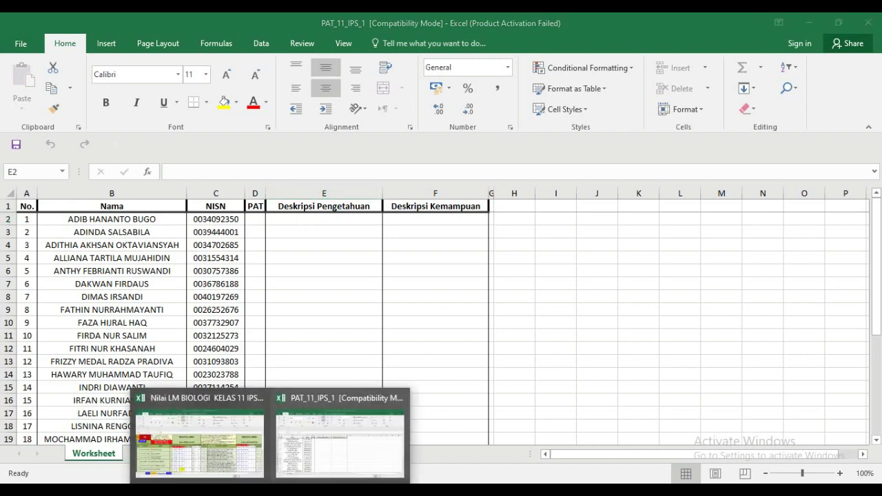
left_click(246, 471)
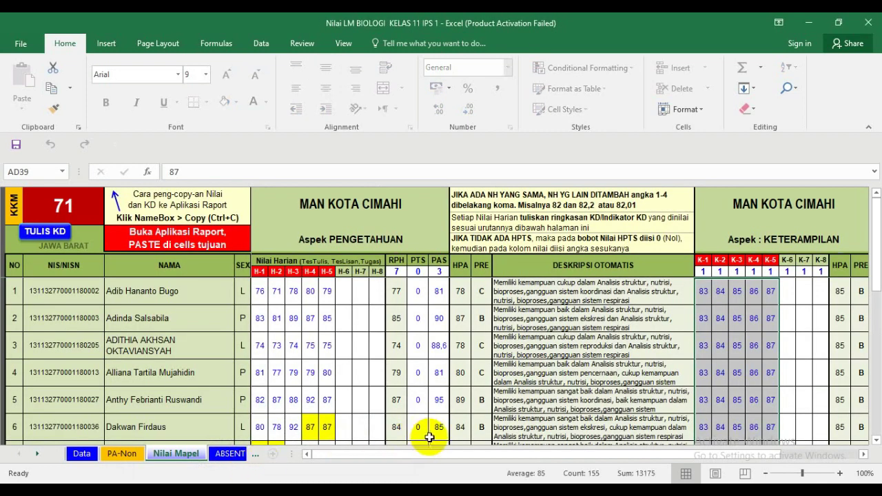
left_click_drag(440, 290, 434, 343)
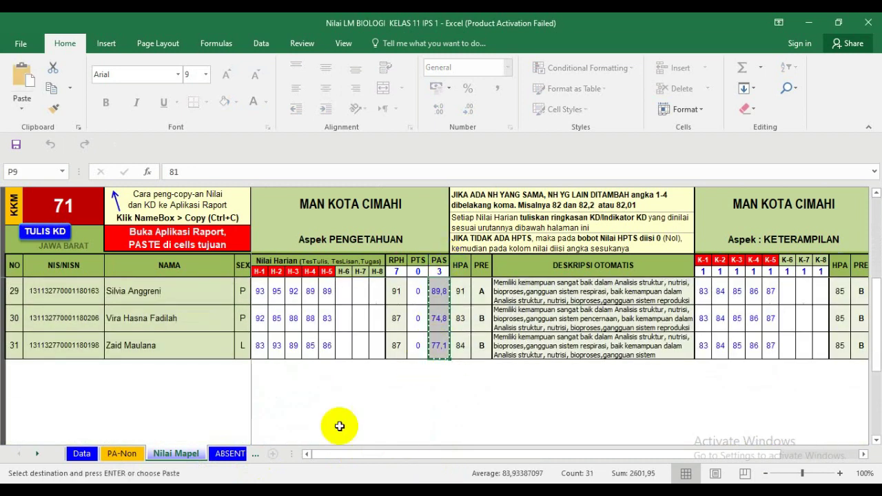
key("ctrl+c")
- Paste the PAS scores as values into PAT_11_IPS_1 starting at cell D2
mouse_move(276, 491)
left_click(314, 466)
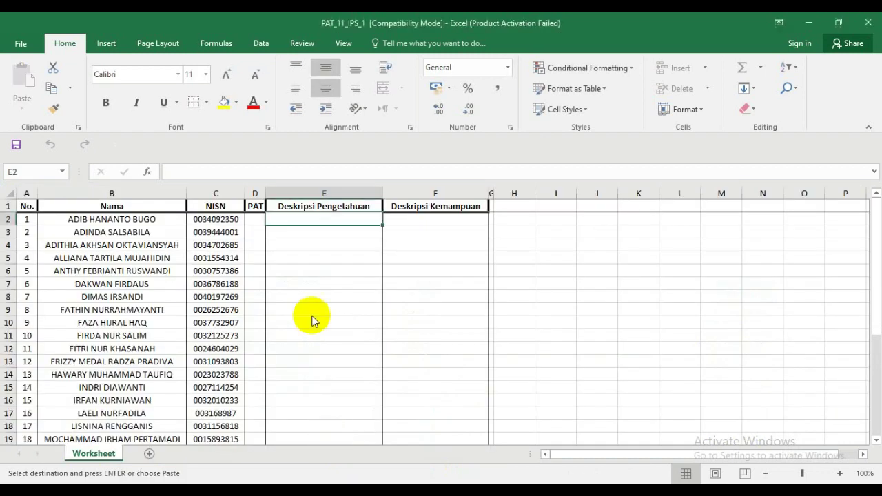
left_click(257, 218)
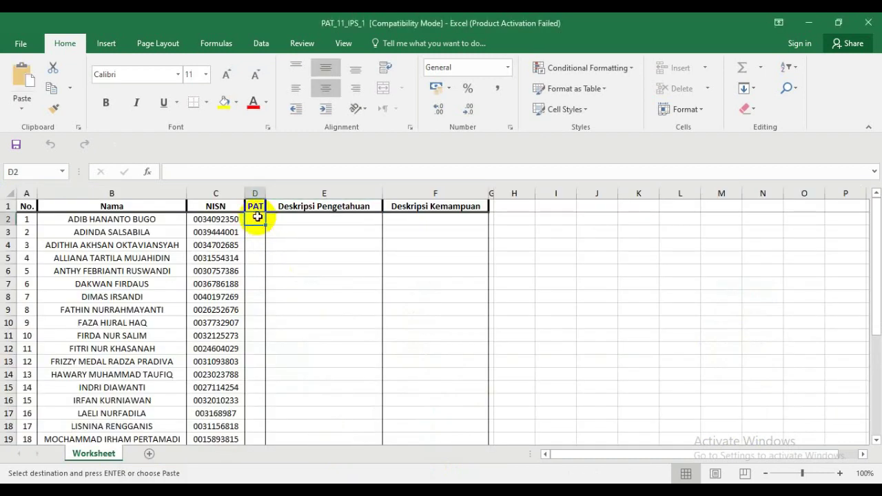
right_click(256, 218)
left_click(302, 264)
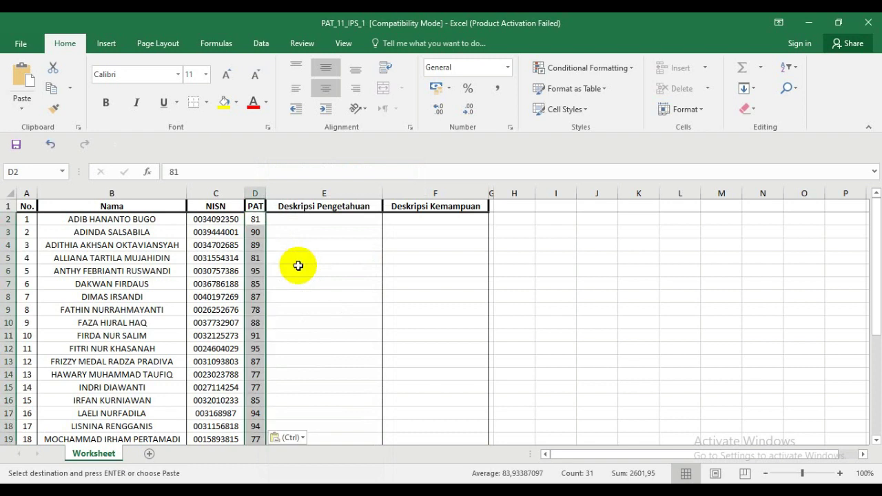
key("Escape")
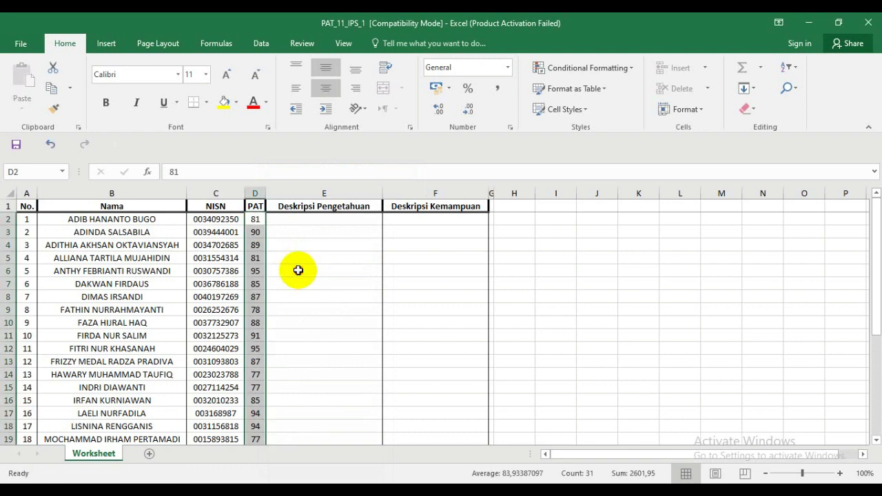
left_click(298, 271)
left_click(310, 245)
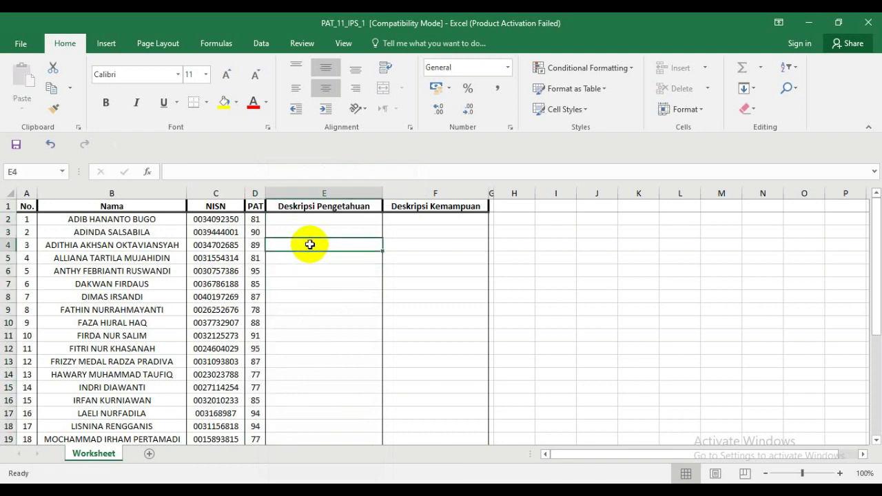
- Close PAT_11_IPS_1, then close Nilai LM BIOLOGI, saving its changes
left_click(865, 23)
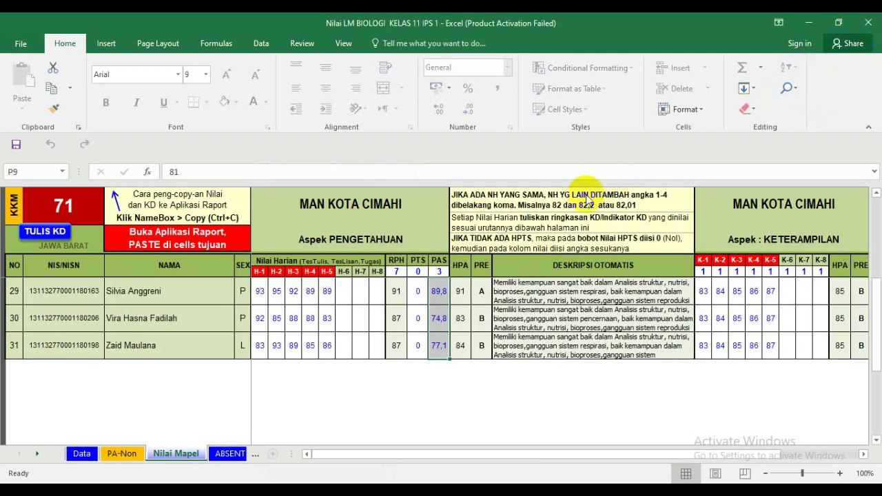
left_click(871, 29)
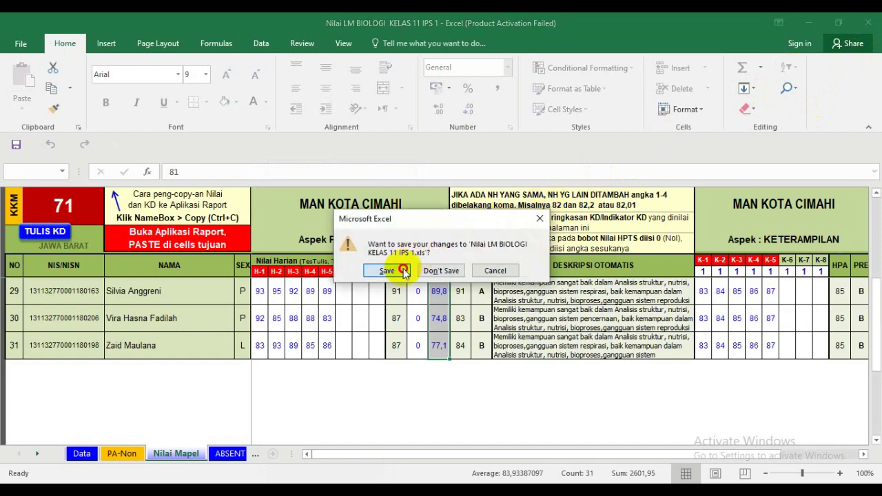
left_click(401, 270)
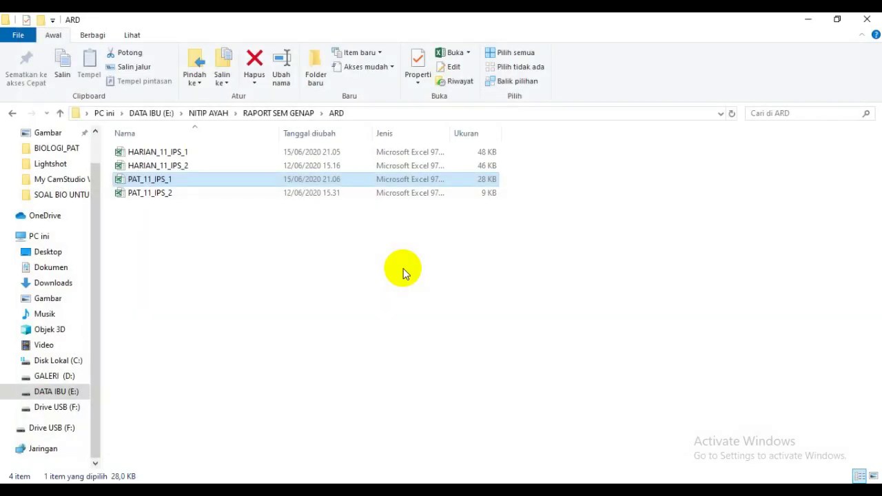
- Check the saved PAT_11_IPS_1 file in the folder and return to the ARD Madrasahku browser
left_click(167, 157)
left_click(169, 179)
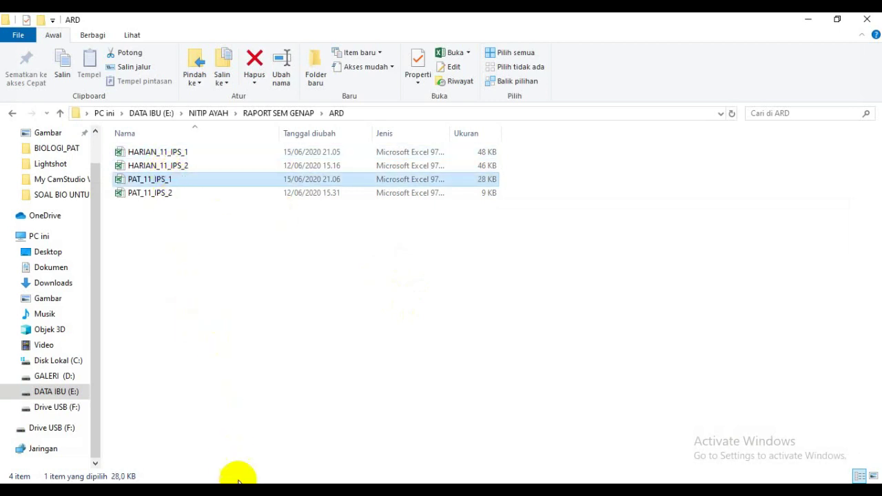
left_click(239, 491)
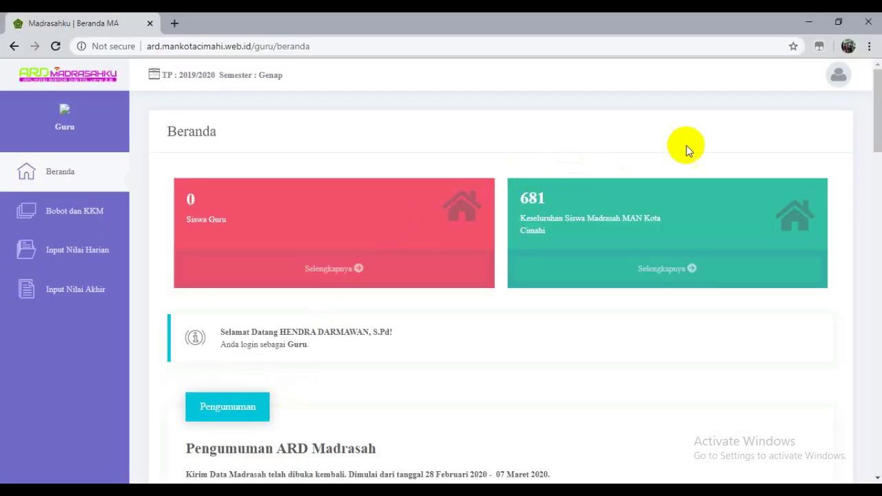
- Sign out with Keluar from the user avatar menu
left_click(839, 75)
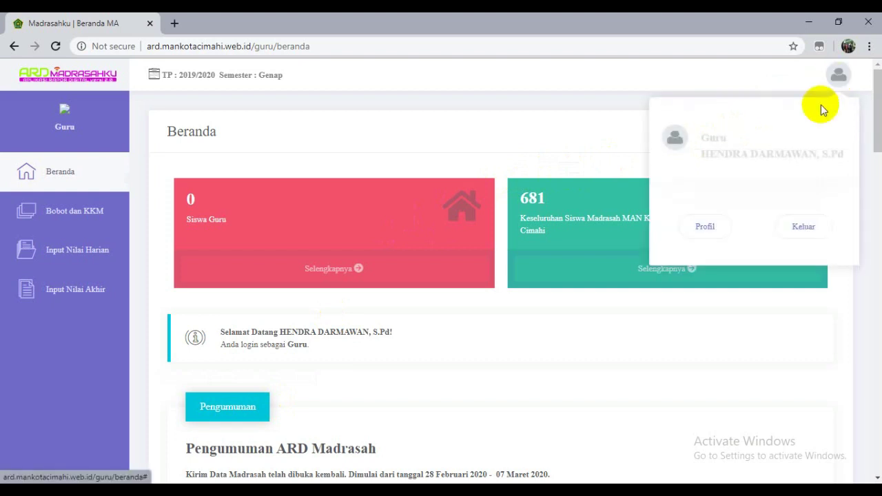
left_click(807, 234)
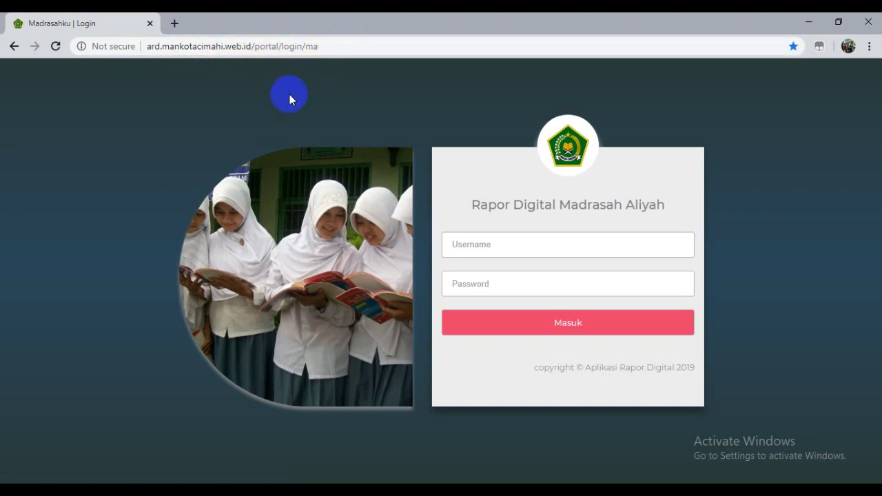
- Enter the teacher's username, paste the account password, and log in with Masuk
left_click(472, 248)
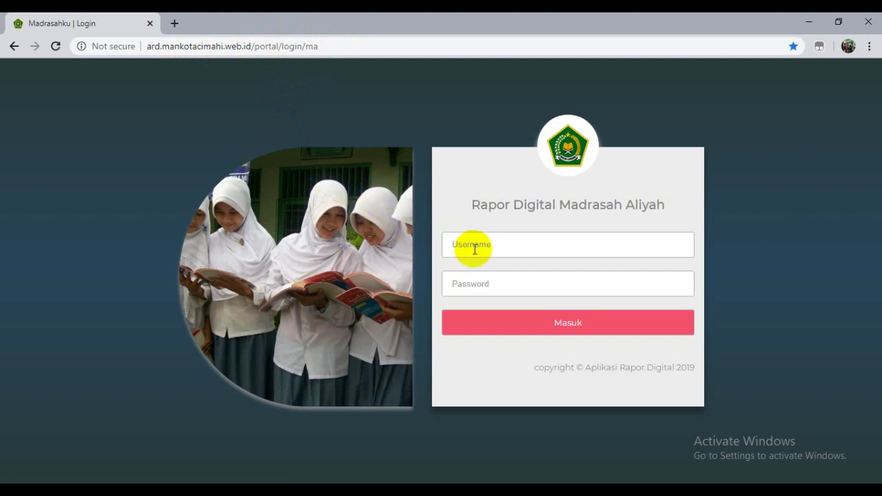
left_click(474, 249)
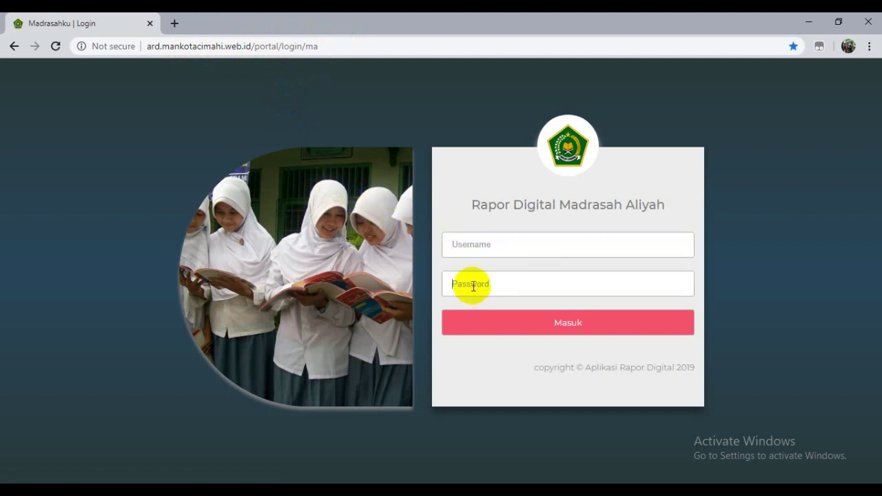
left_click(464, 247)
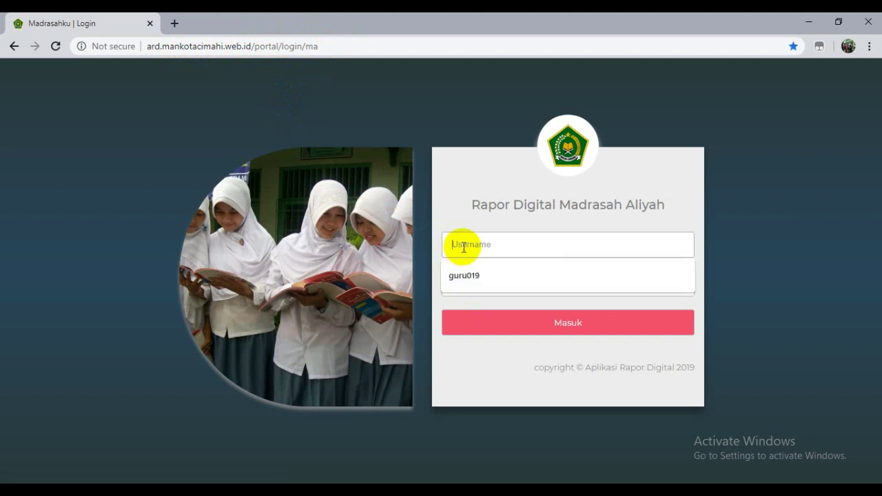
type("g")
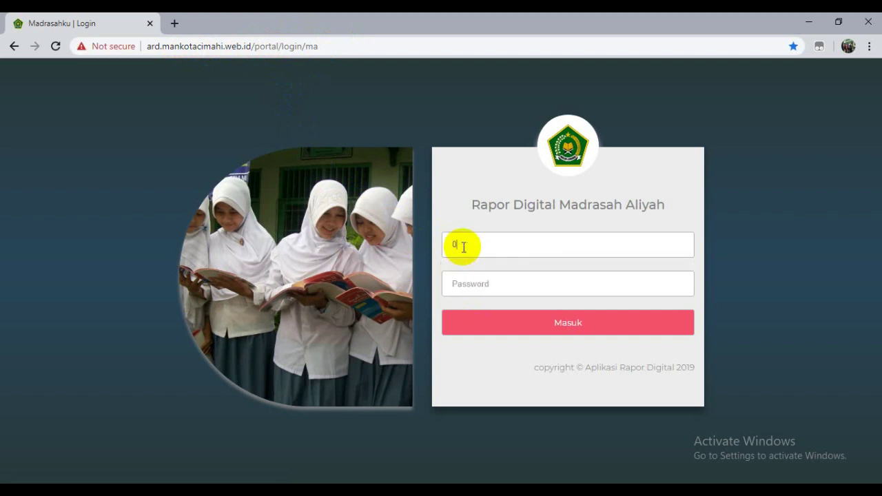
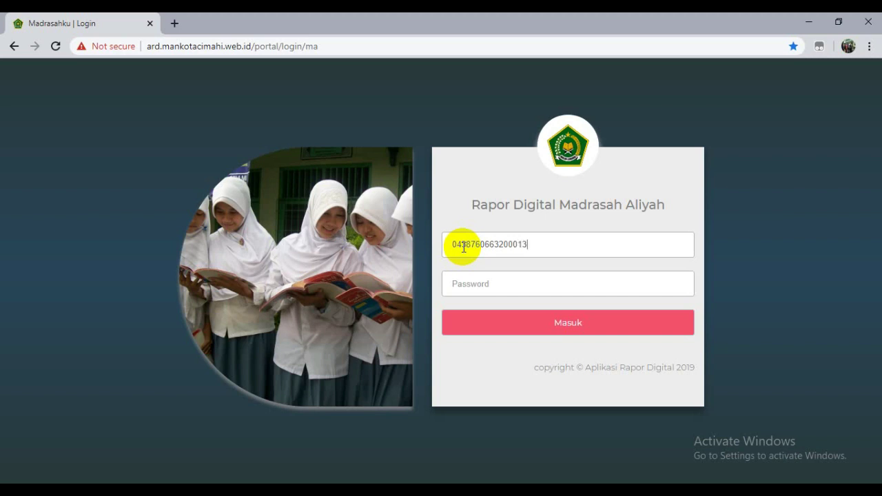
left_click_drag(542, 241, 423, 242)
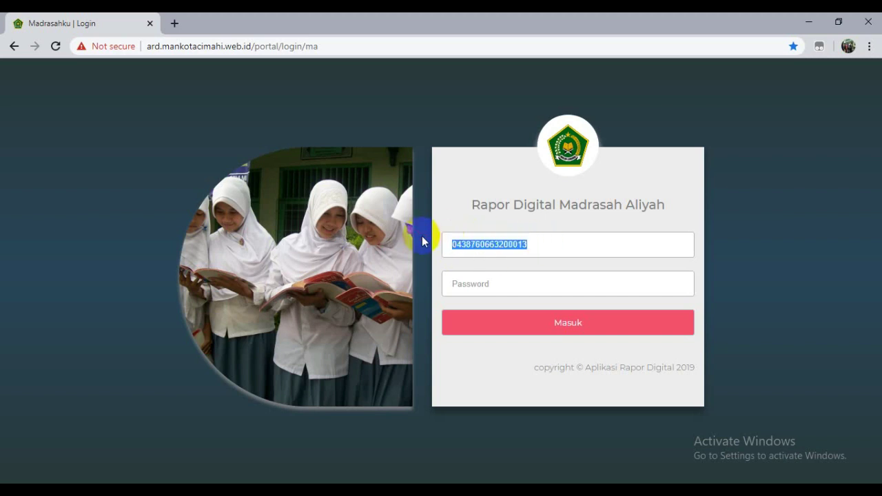
left_click(467, 284)
key("ctrl+v")
left_click(488, 324)
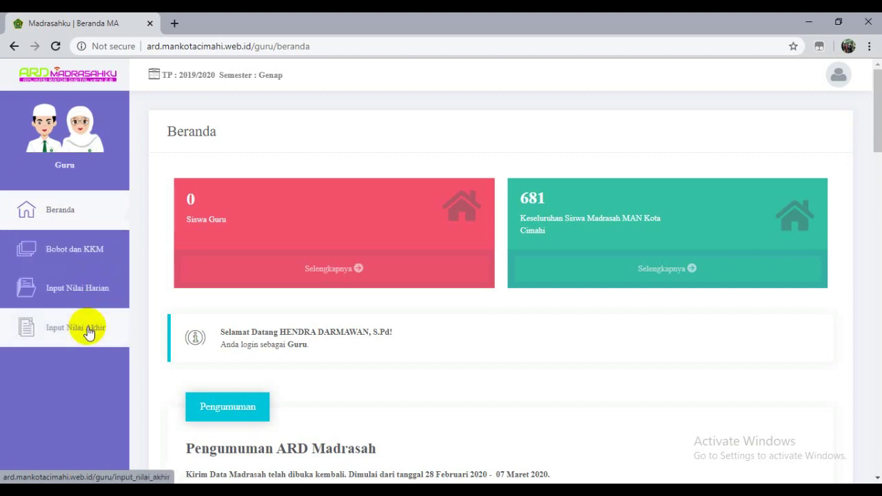
- On Input Nilai Harian, search classes for 'Biologi • 11 • IPS • Lintas Minat/Pendalaman Minat'
left_click(65, 253)
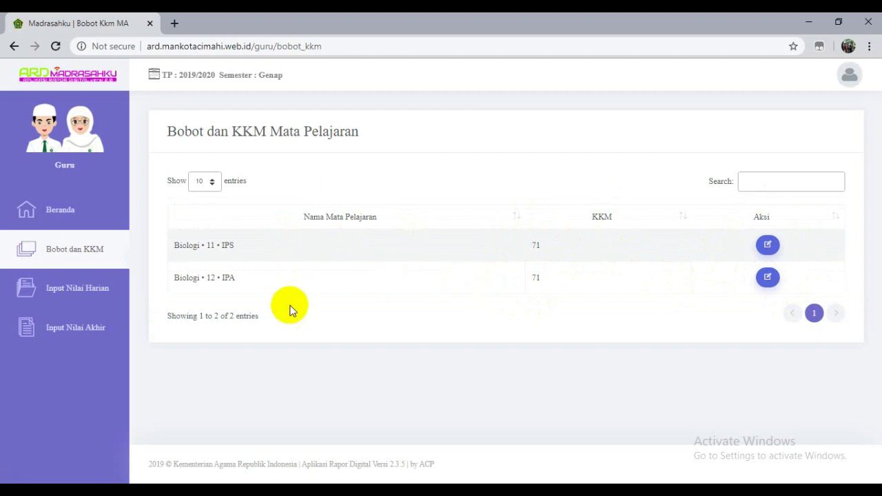
left_click(90, 293)
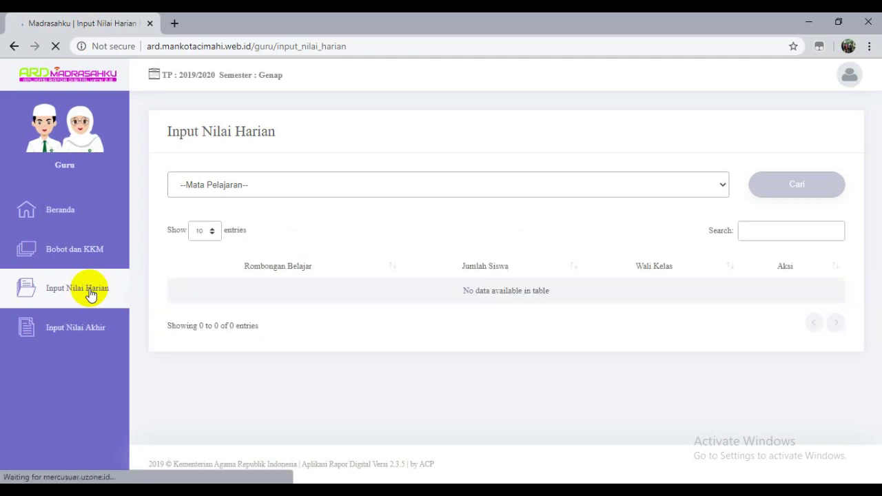
left_click(296, 186)
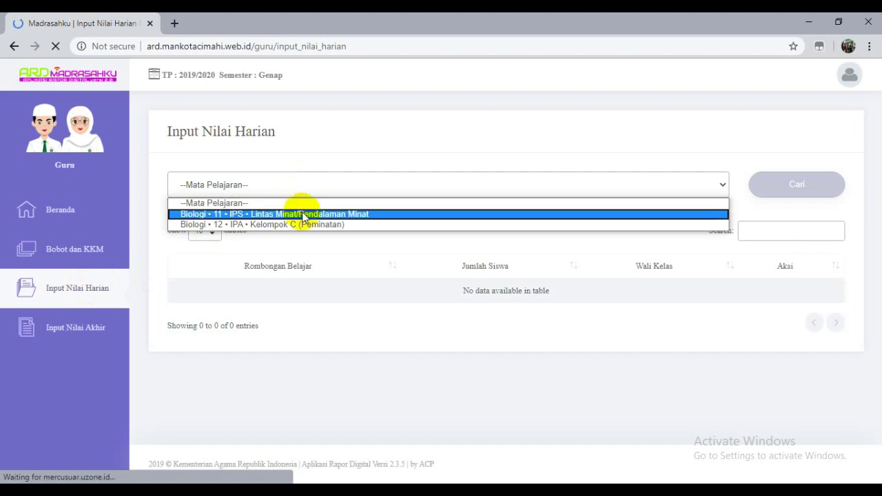
left_click(303, 216)
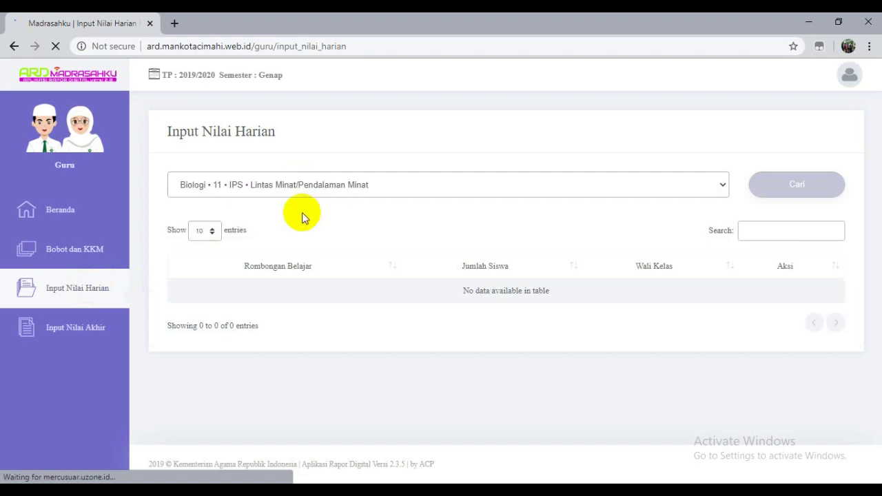
left_click(439, 192)
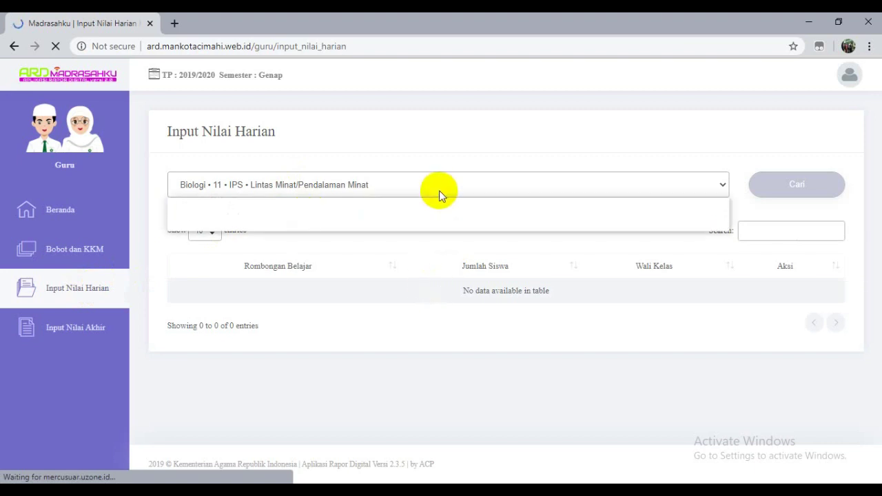
left_click(442, 153)
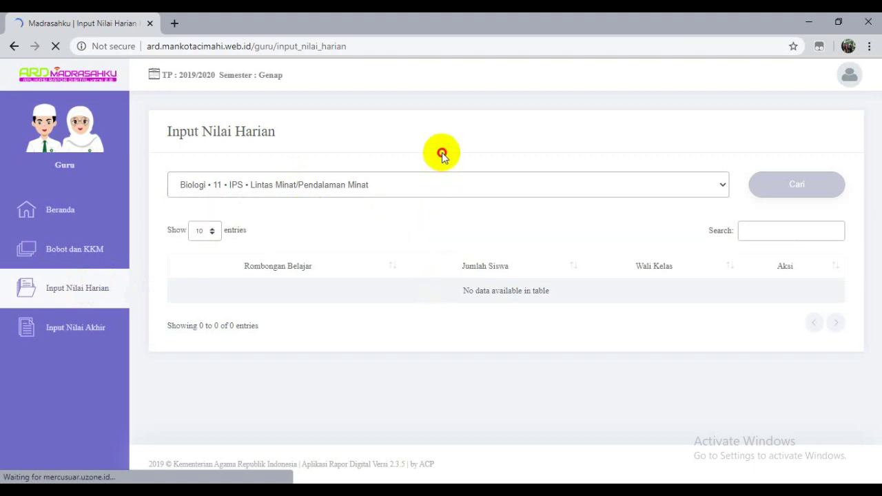
left_click(429, 184)
left_click(408, 206)
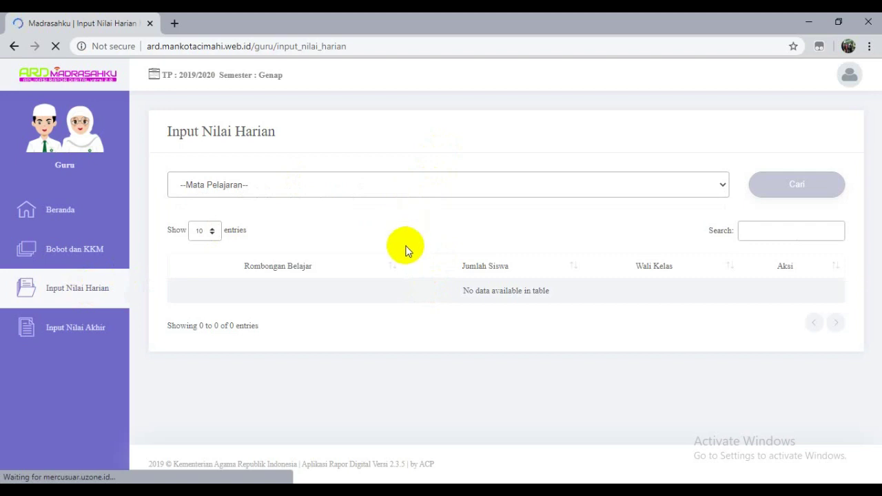
left_click(388, 190)
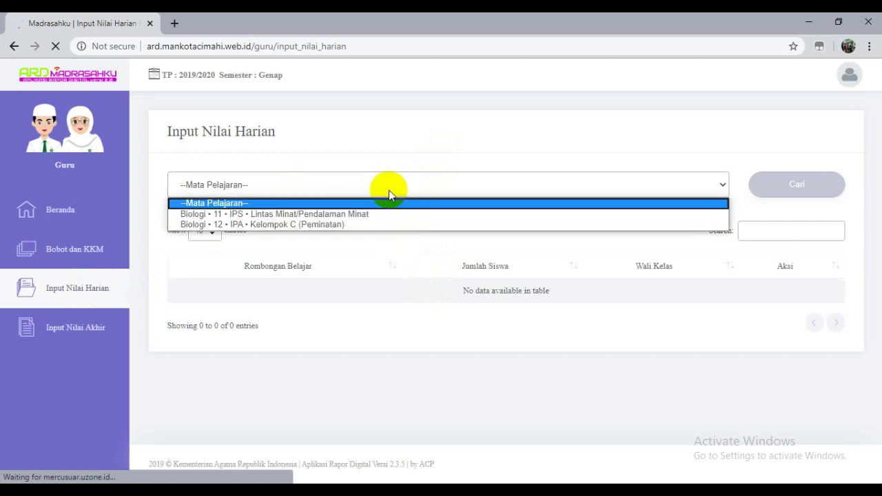
left_click(384, 215)
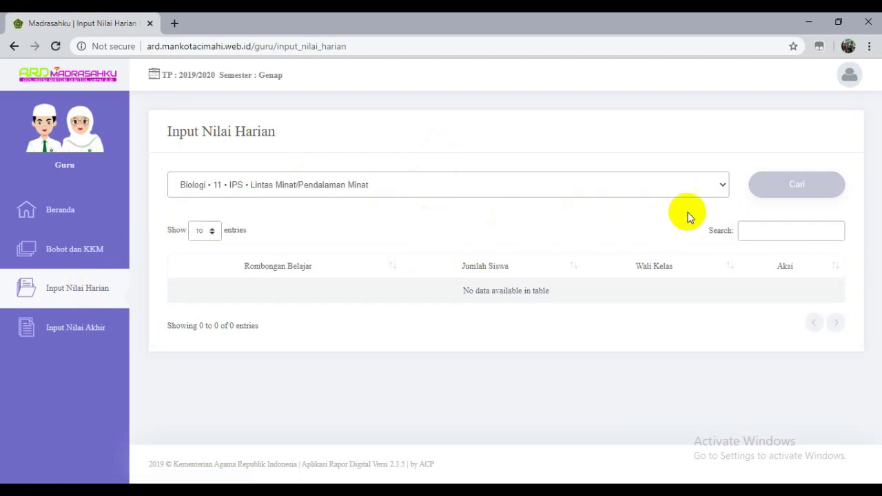
left_click(772, 191)
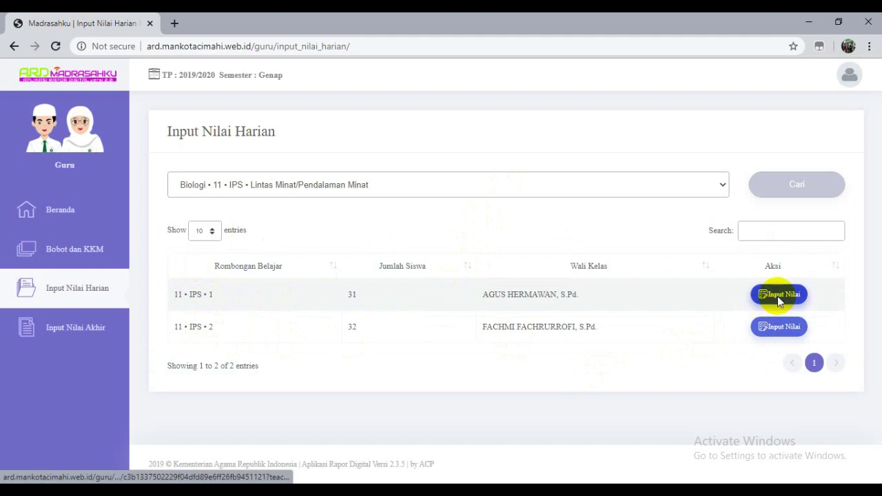
- Choose Input Nilai on the 11 IPS 1 row
left_click(777, 296)
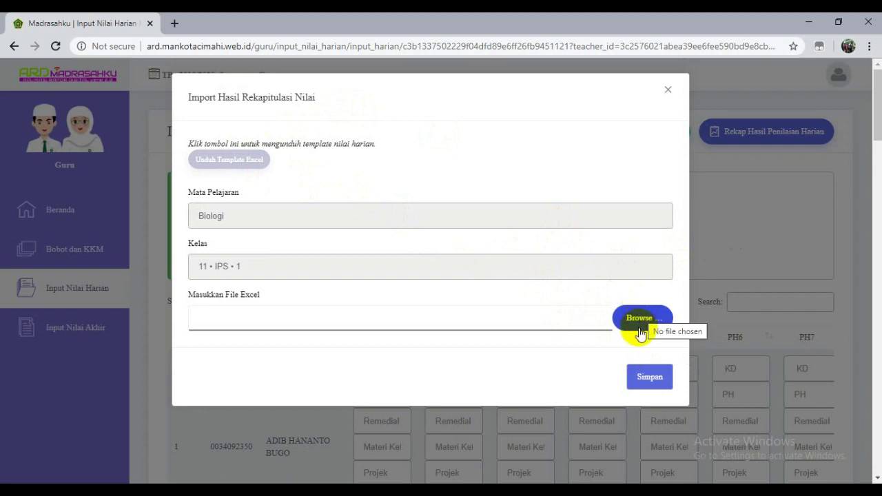
- Browse to NITIP AYAH > RAPORT SEM GENAP > ARD and attach HARIAN_11_IPS_1.xls
left_click(641, 334)
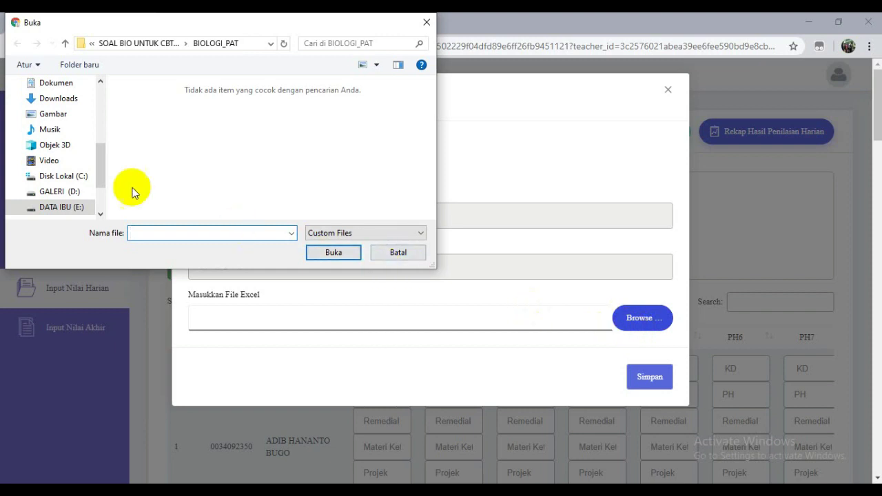
left_click(64, 44)
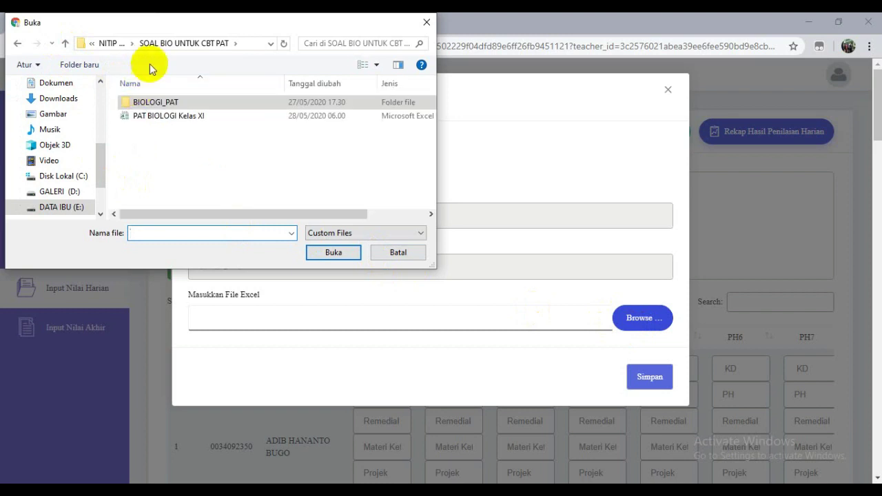
left_click(110, 43)
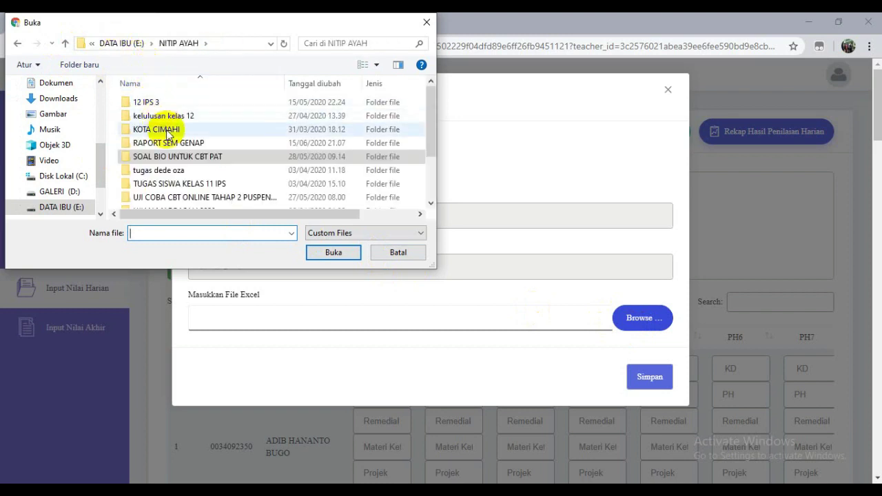
double_click(176, 143)
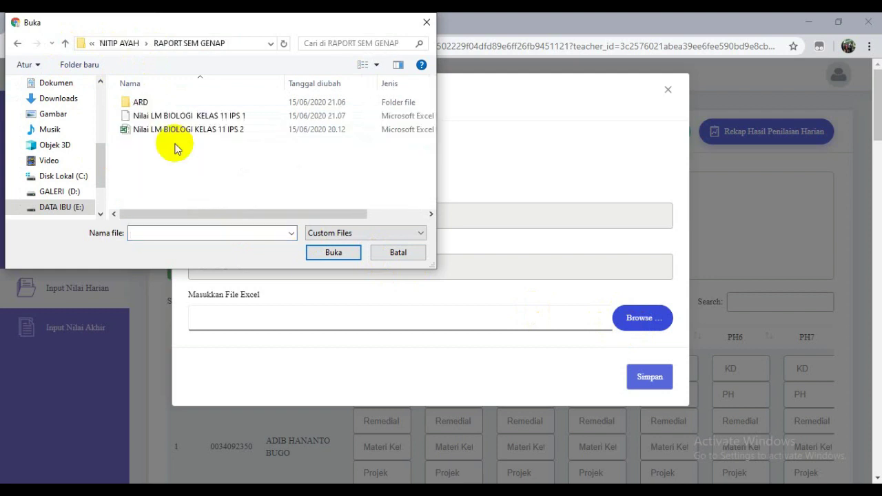
double_click(142, 101)
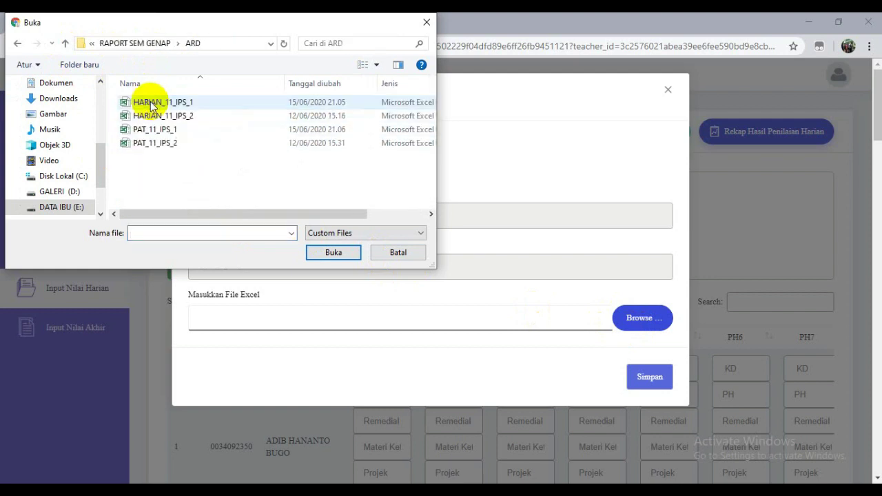
left_click(150, 103)
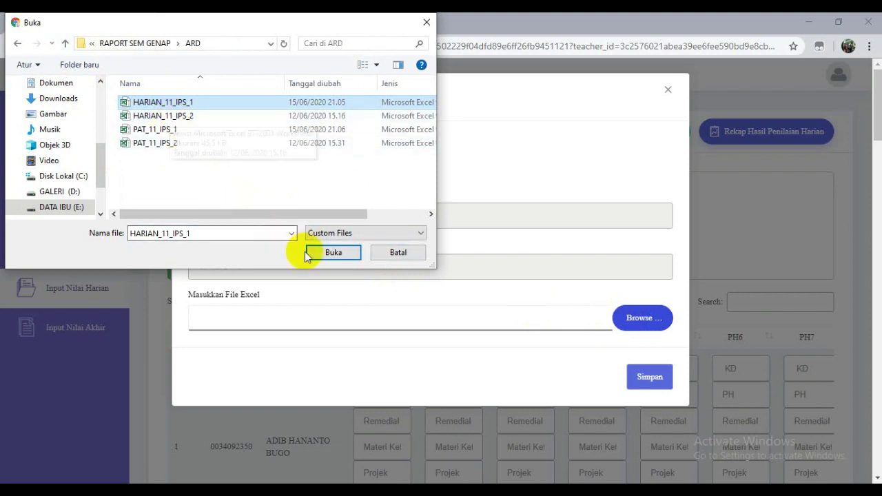
left_click(335, 253)
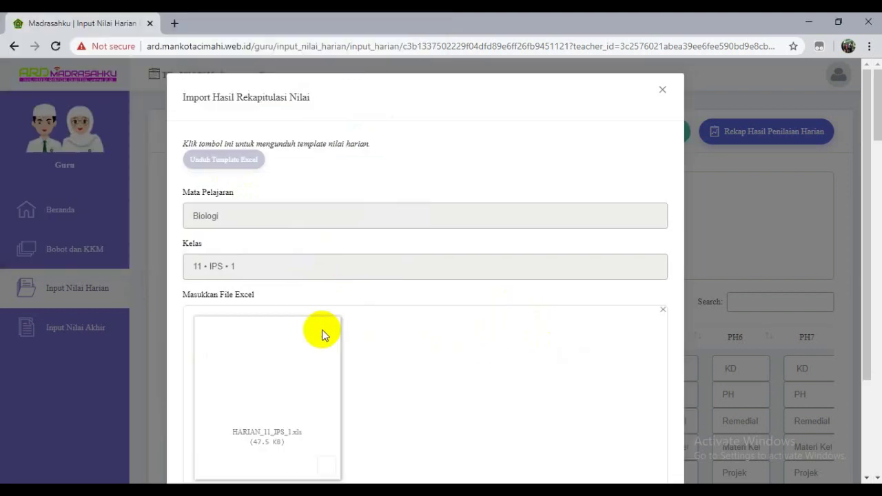
scroll(334, 324, "down", 2)
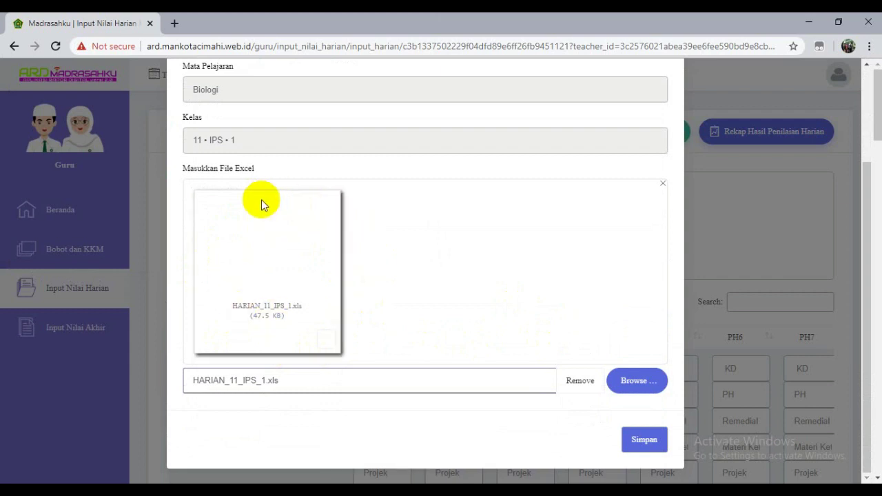
- Upload the attached file and scroll the grade table down to student 31
left_click(640, 447)
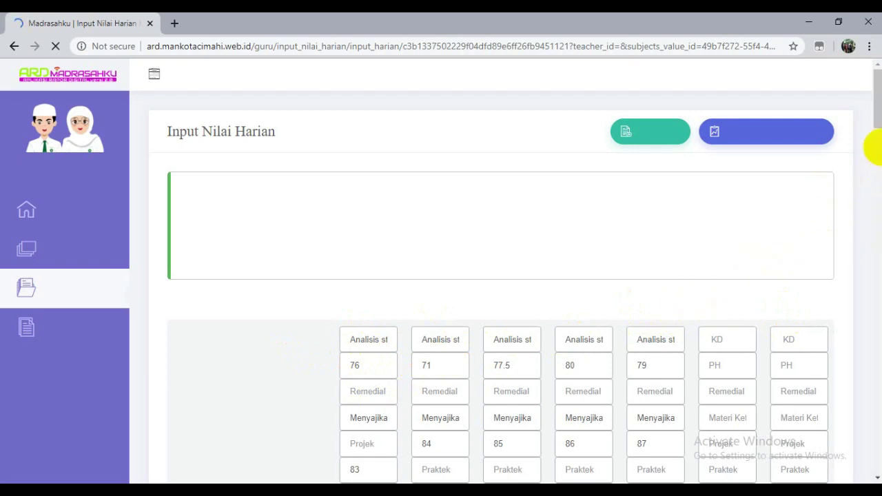
left_click_drag(872, 117, 857, 466)
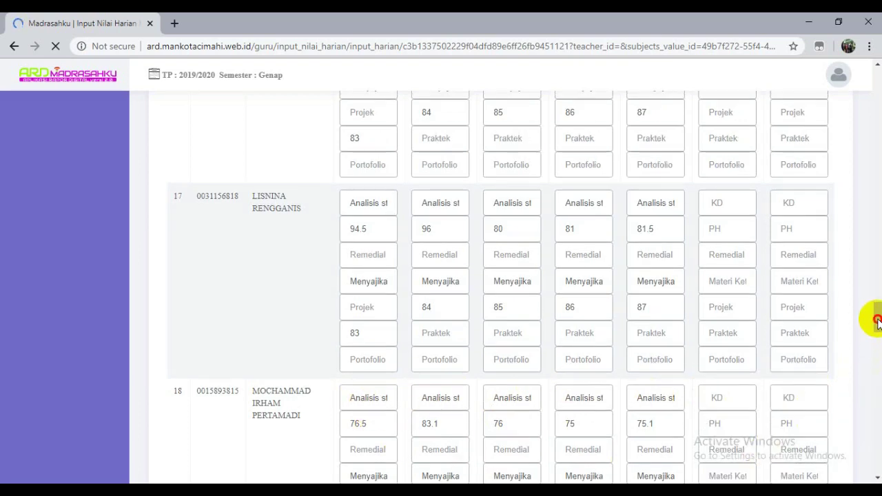
left_click_drag(877, 321, 870, 476)
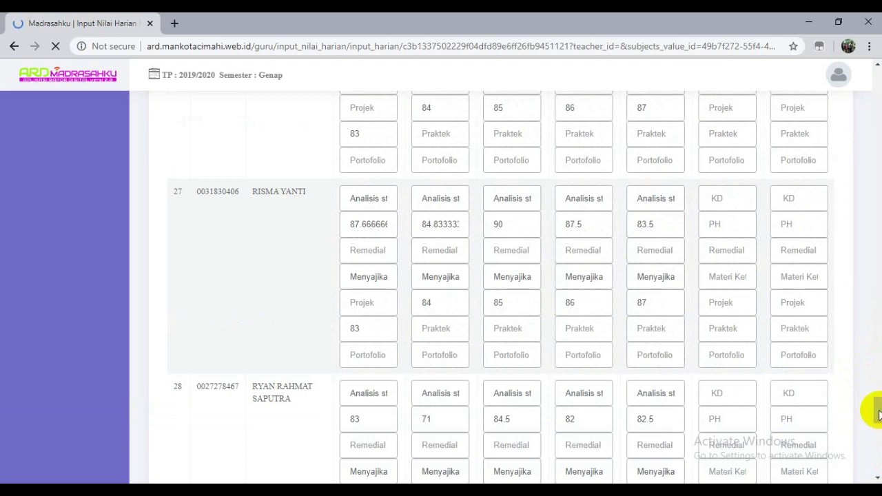
left_click_drag(869, 407, 877, 470)
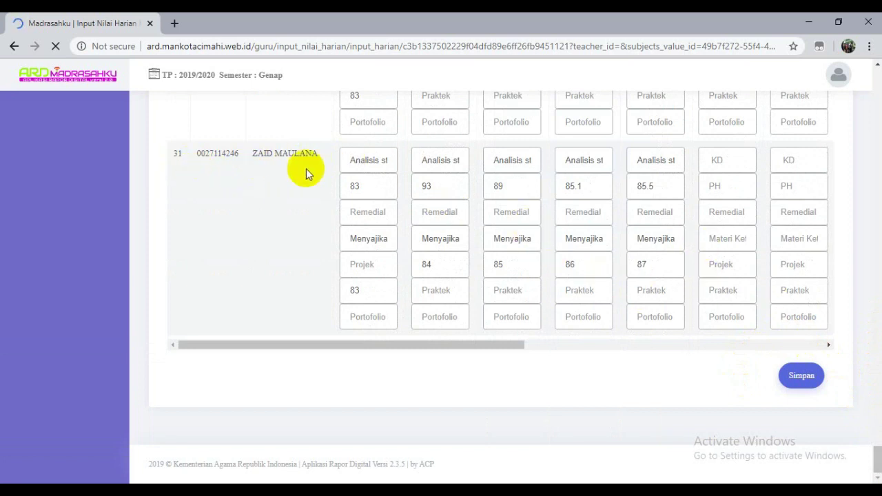
- Save the 11 IPS 1 Biologi daily grades with Simpan
left_click(790, 376)
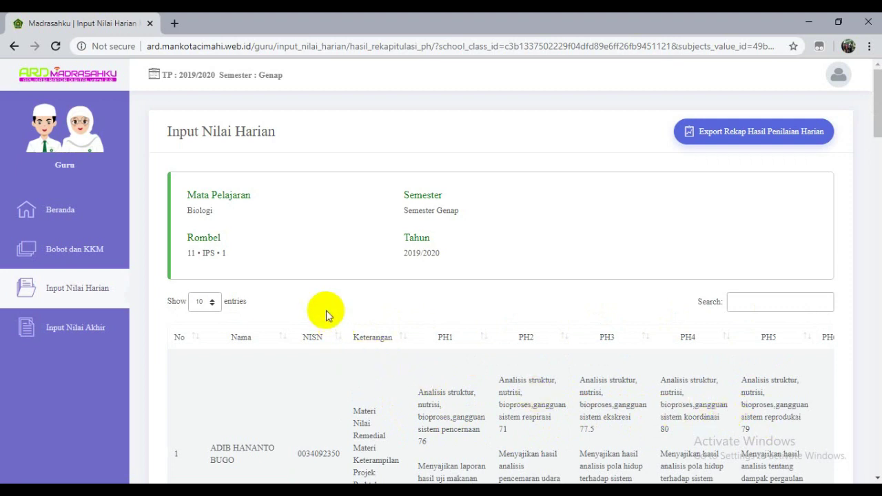
- Open Input Nilai Akhir for subject Biologi • 11 • IPS and its class 11 • IPS • 1
left_click(92, 330)
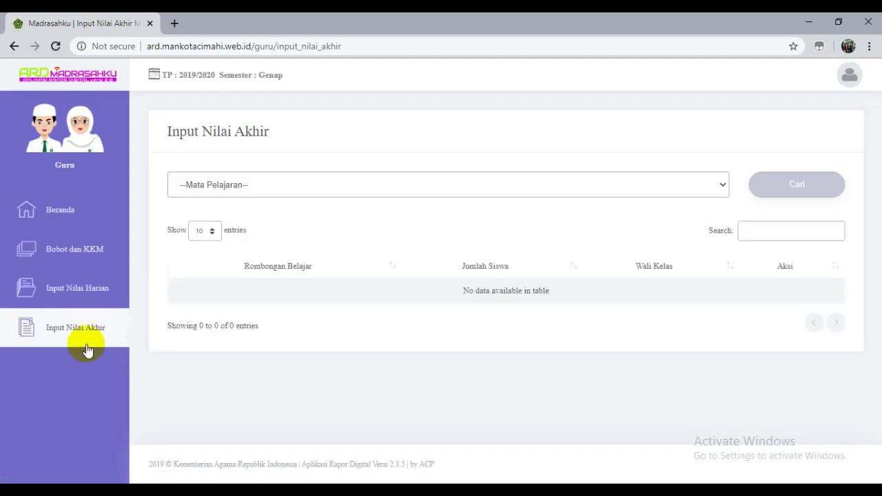
left_click(223, 186)
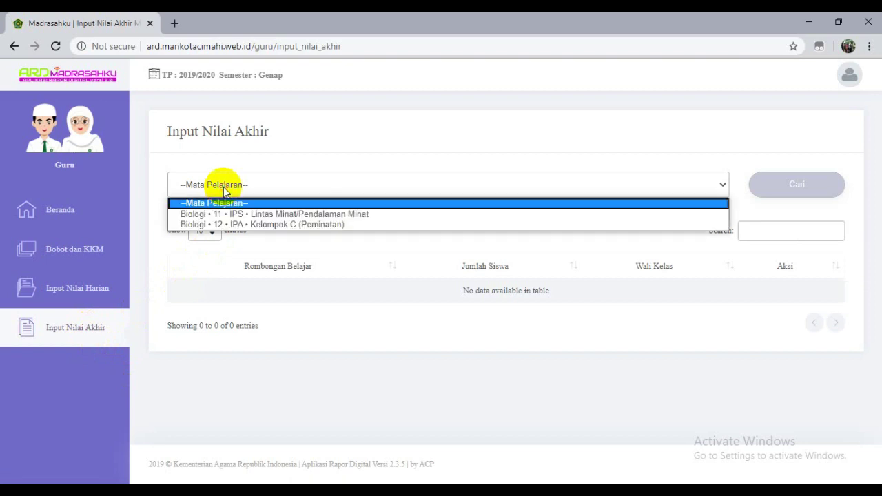
left_click(236, 214)
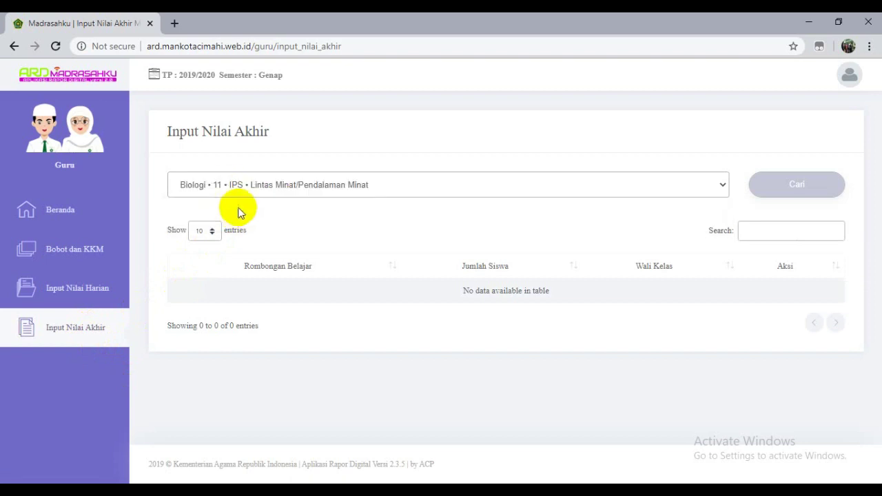
left_click(805, 196)
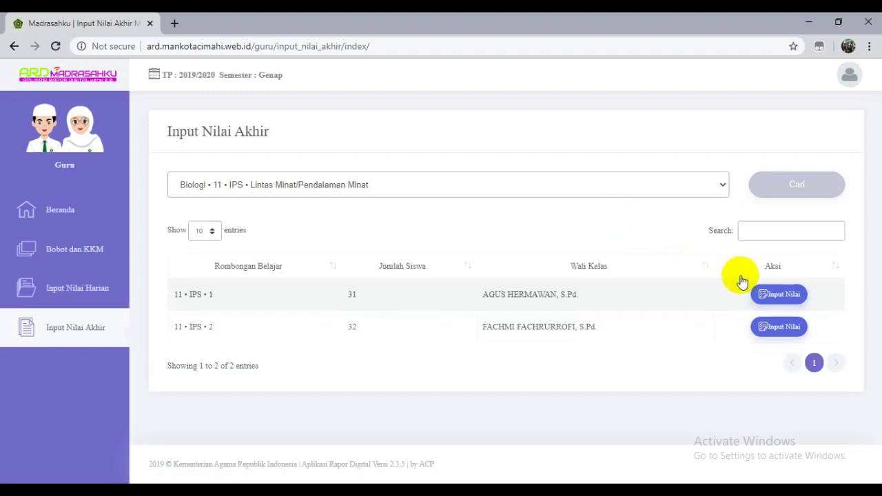
left_click(774, 301)
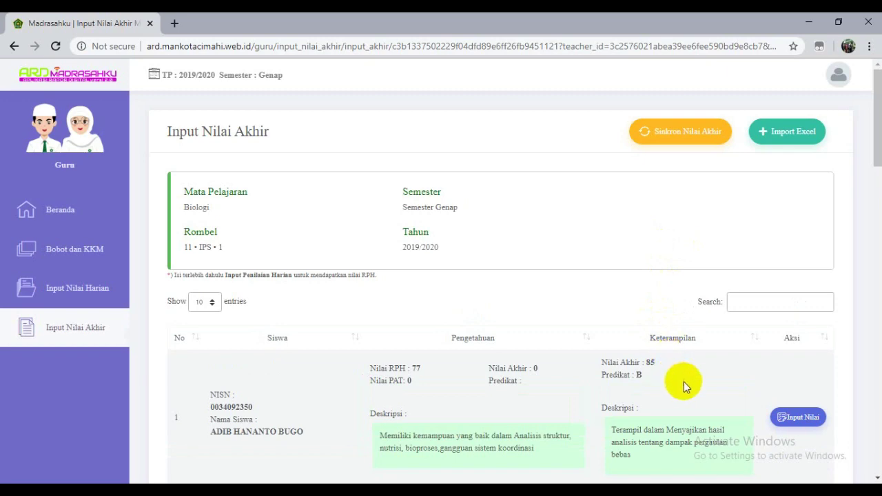
scroll(684, 383, "down", 2)
scroll(684, 383, "up", 2)
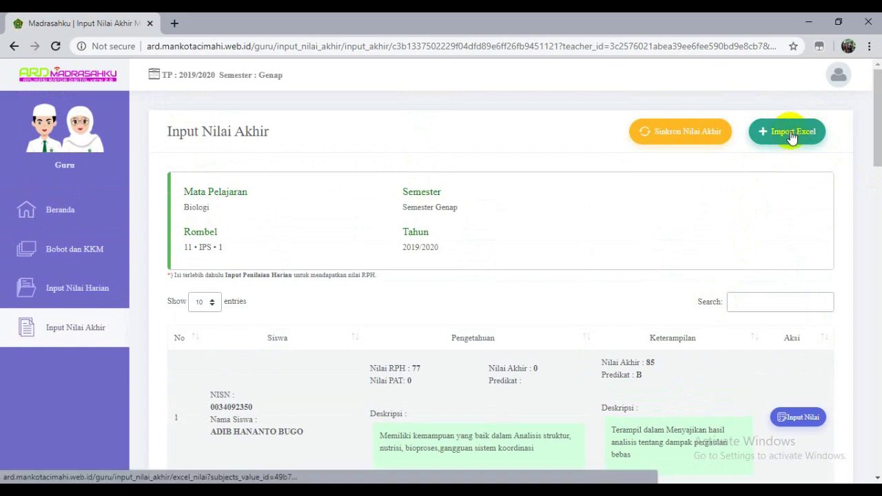
- Attach PAT_11_IPS_1.xls to the Import Excel upload form
left_click(792, 136)
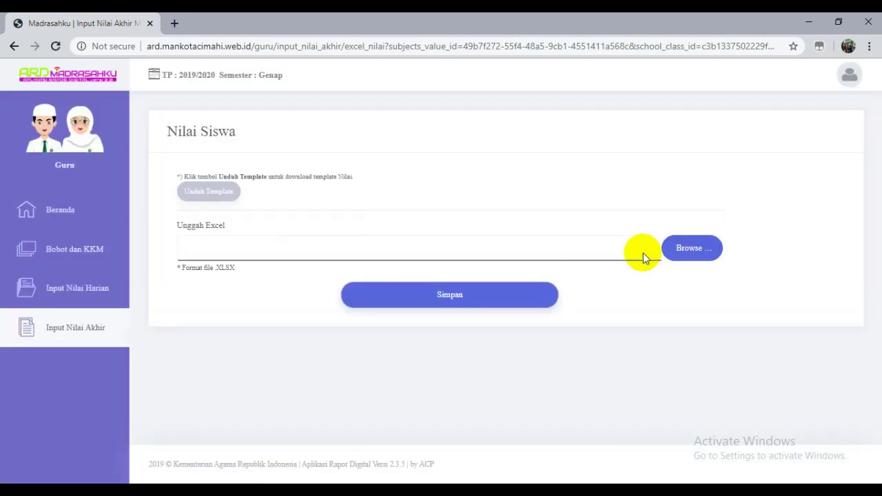
left_click(695, 253)
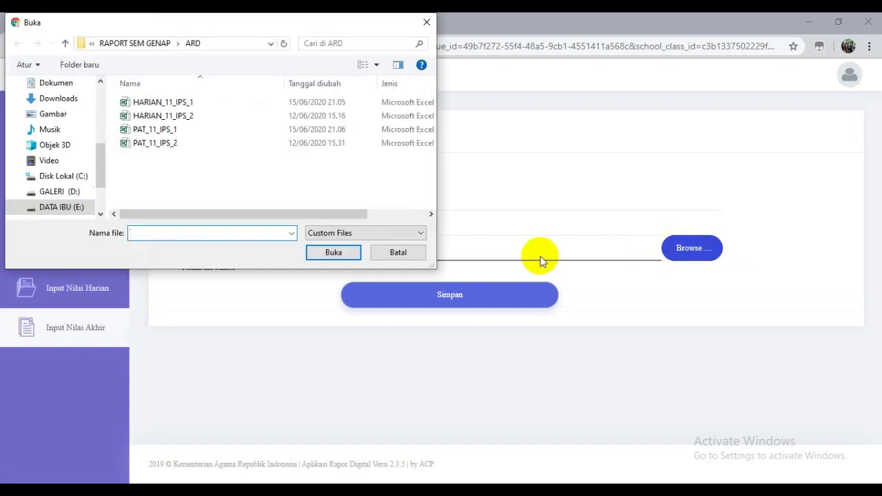
left_click(154, 130)
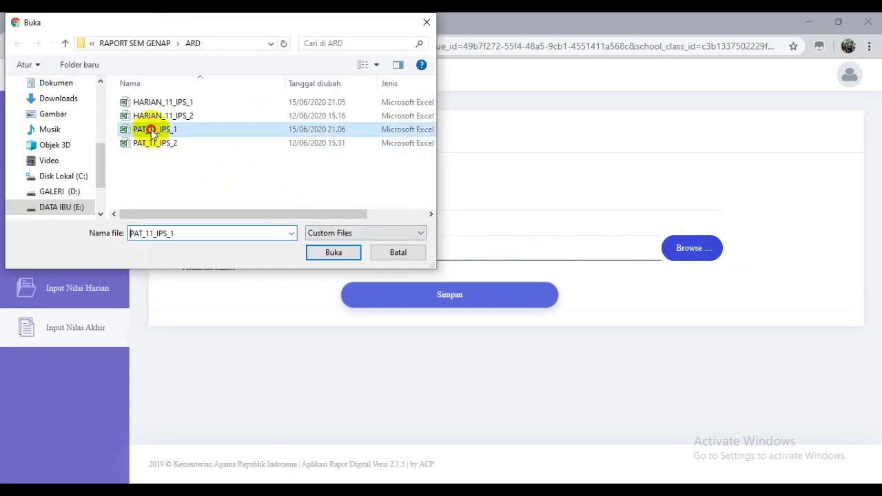
left_click(347, 253)
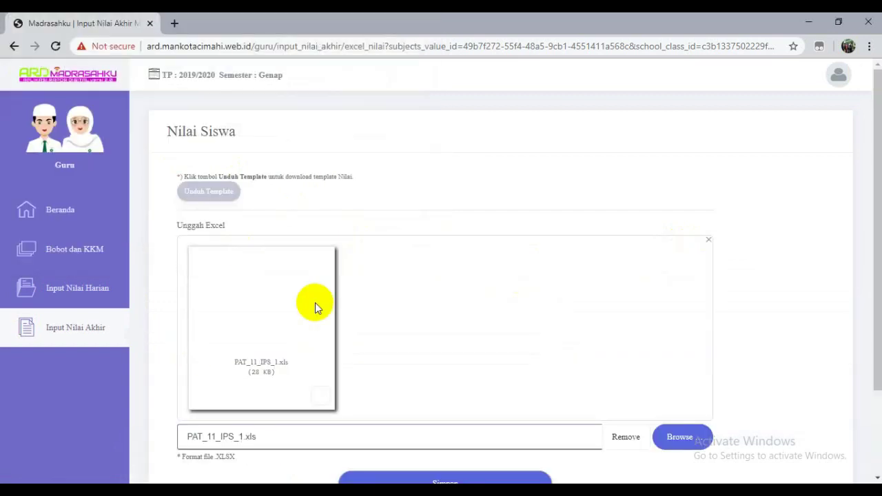
scroll(434, 320, "down", 3)
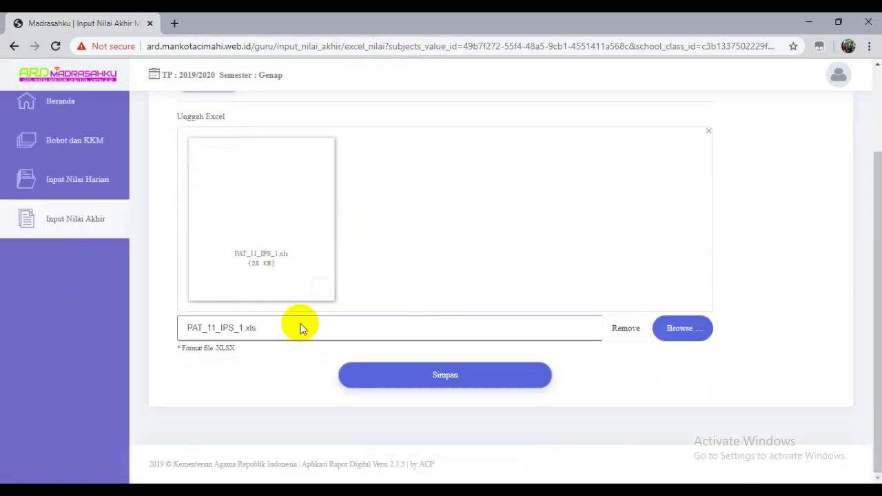
- Save the PAT_11_IPS_1 upload and dismiss the Berhasil confirmation
left_click(406, 384)
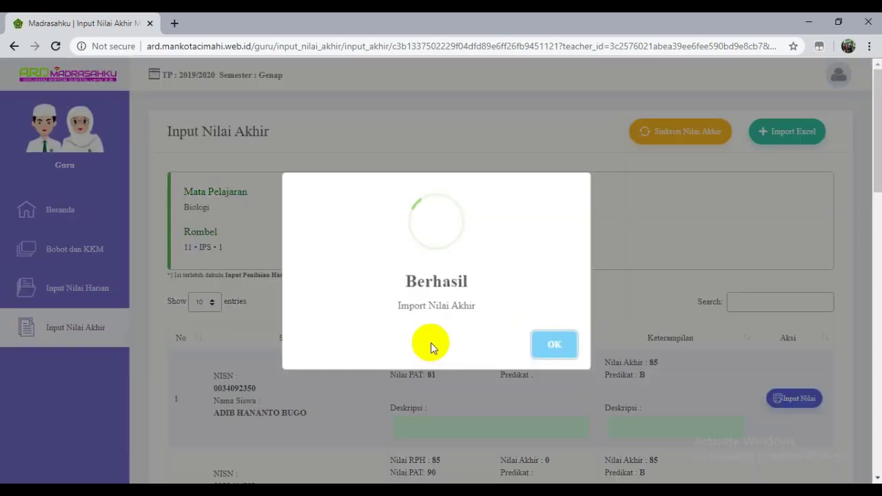
left_click(556, 353)
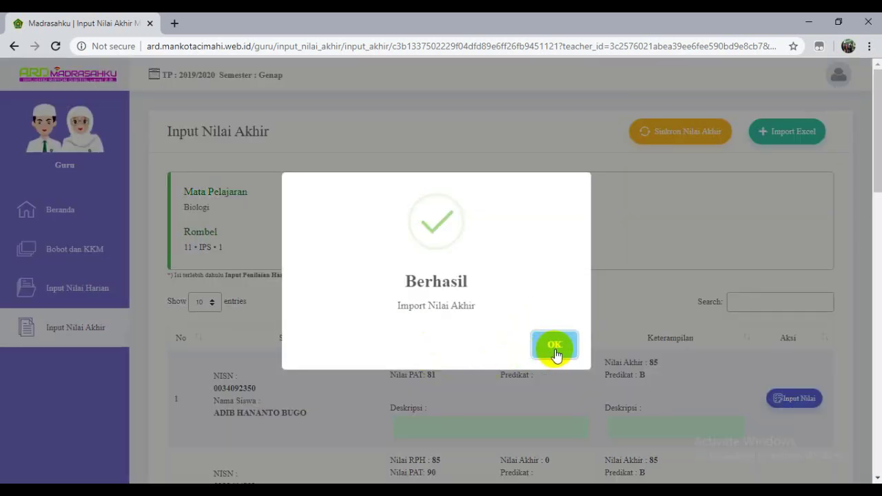
left_click(548, 351)
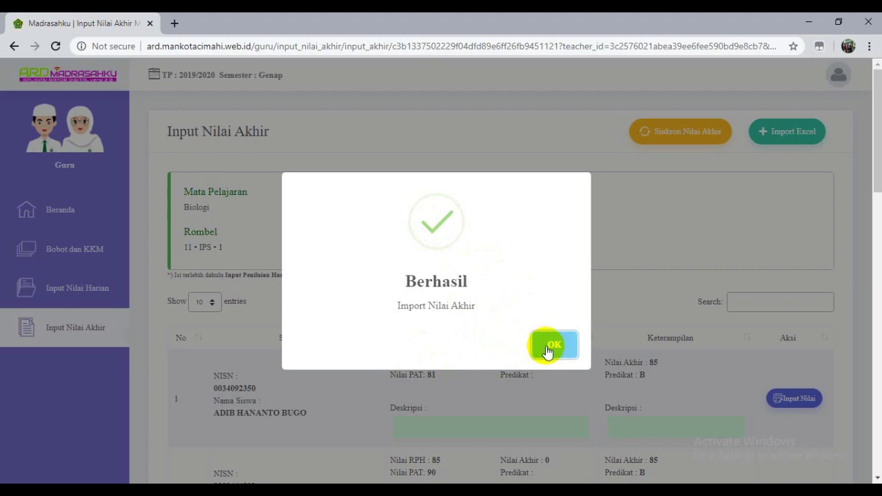
left_click(549, 348)
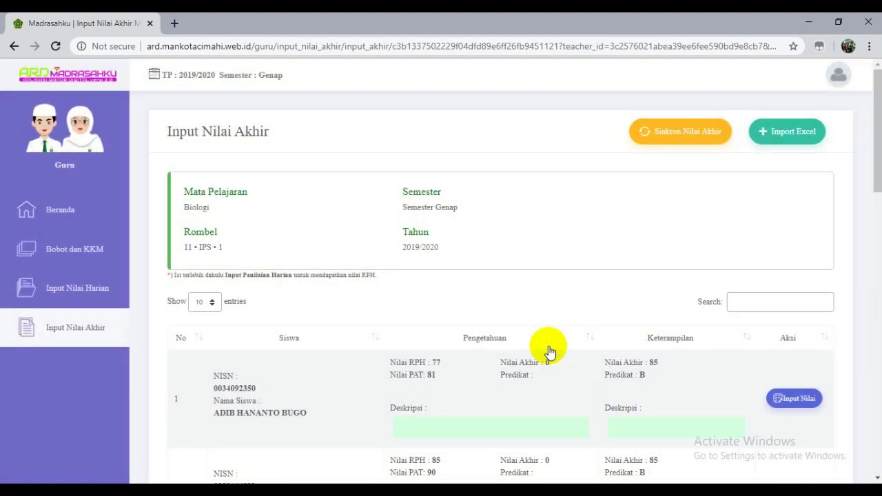
- Run Sinkron Nilai Akhir on the Biologi 11 IPS 1 grade list
scroll(550, 351, "down", 1)
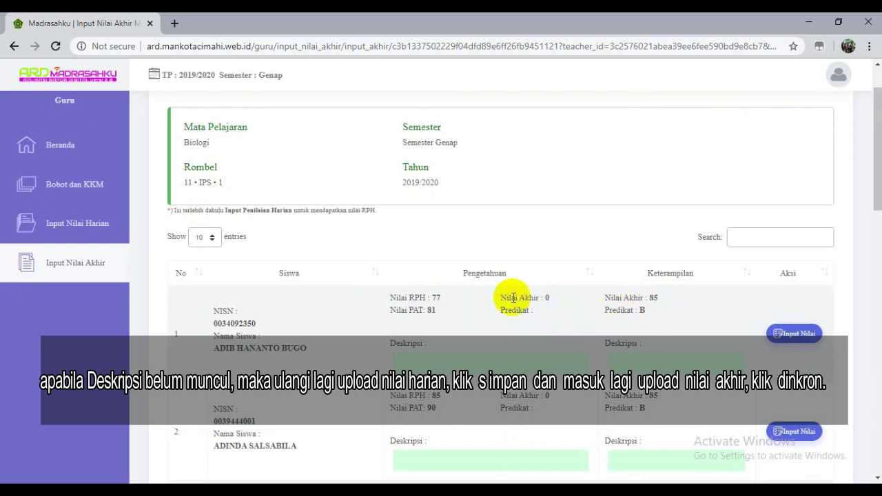
scroll(581, 299, "up", 1)
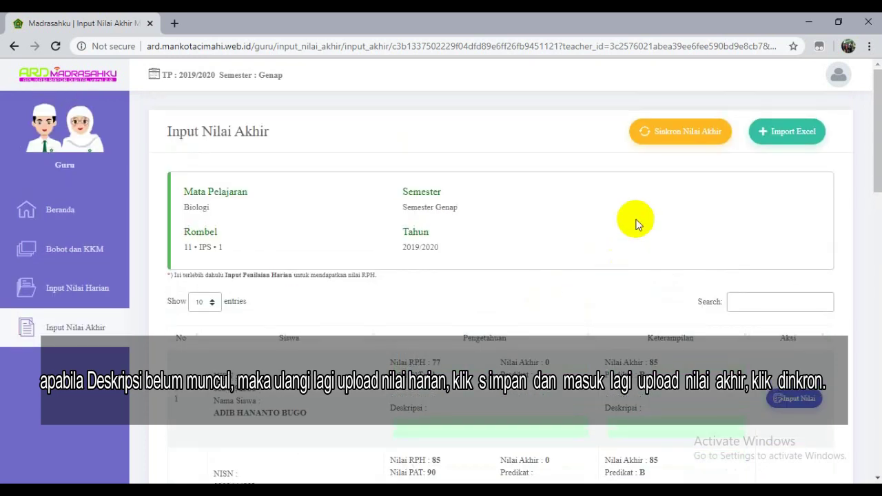
left_click(676, 142)
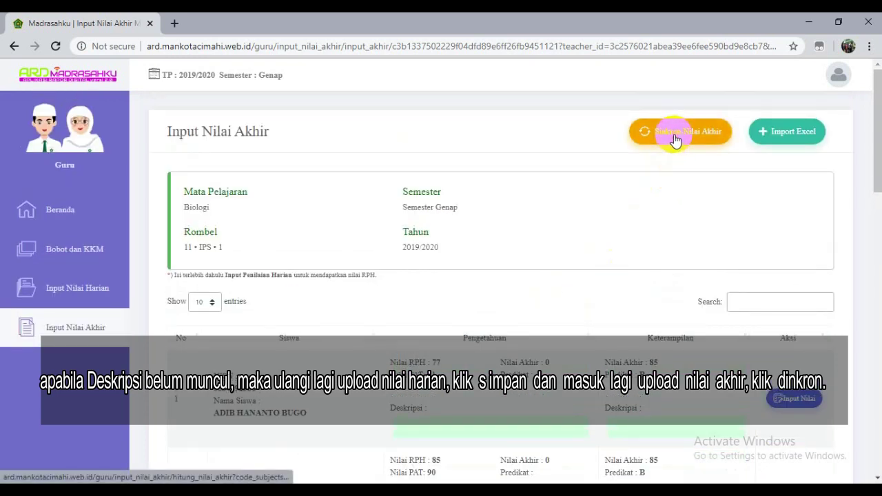